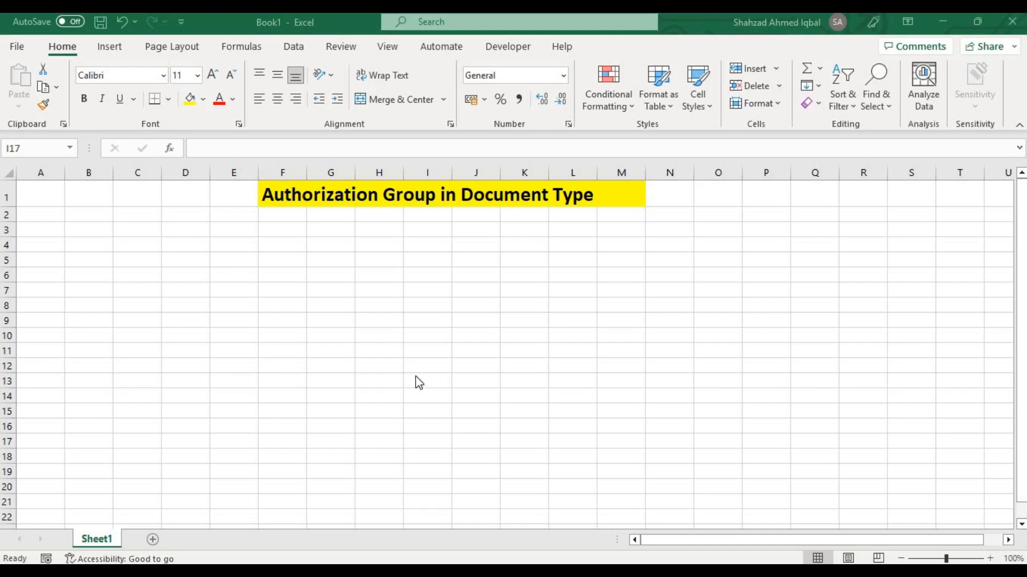
Switch from the Excel workbook to the SAP Easy Access window
left_click(274, 239)
left_click(275, 242)
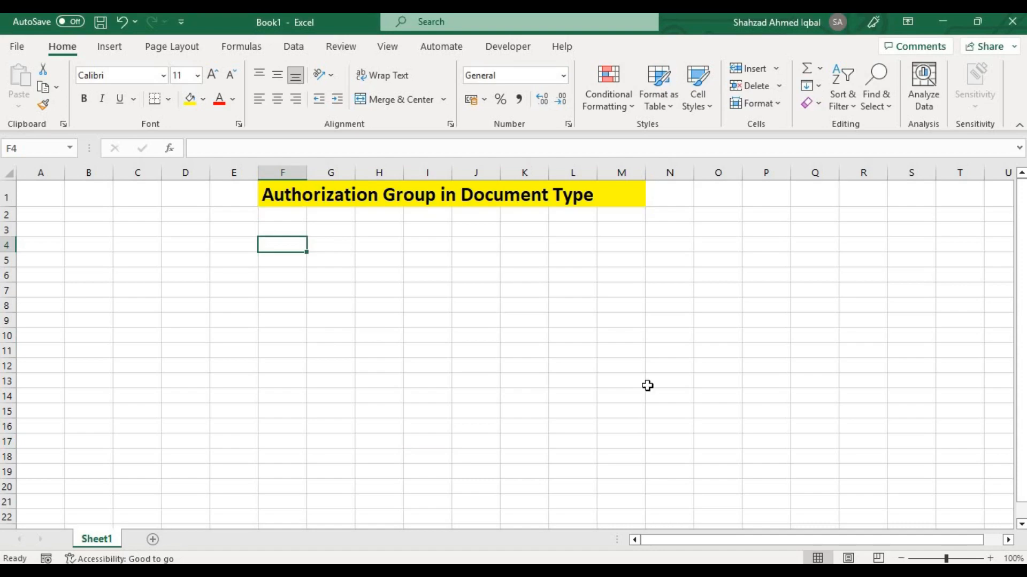
key("alt+Tab")
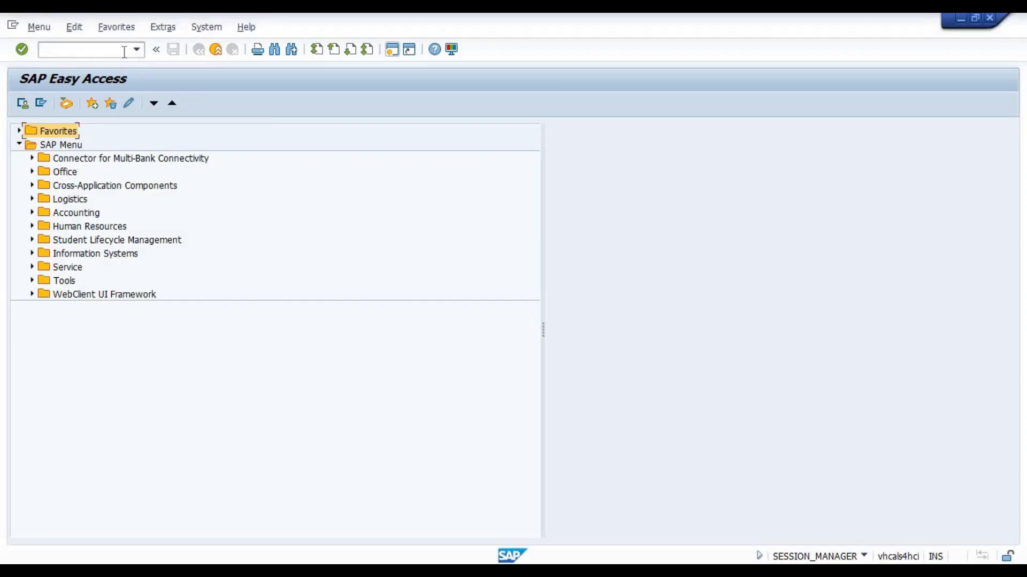
left_click(104, 54)
type("FB60")
Expand the Accounting folder and its Financial Accounting subfolder in the SAP Easy Access tree
double_click(77, 211)
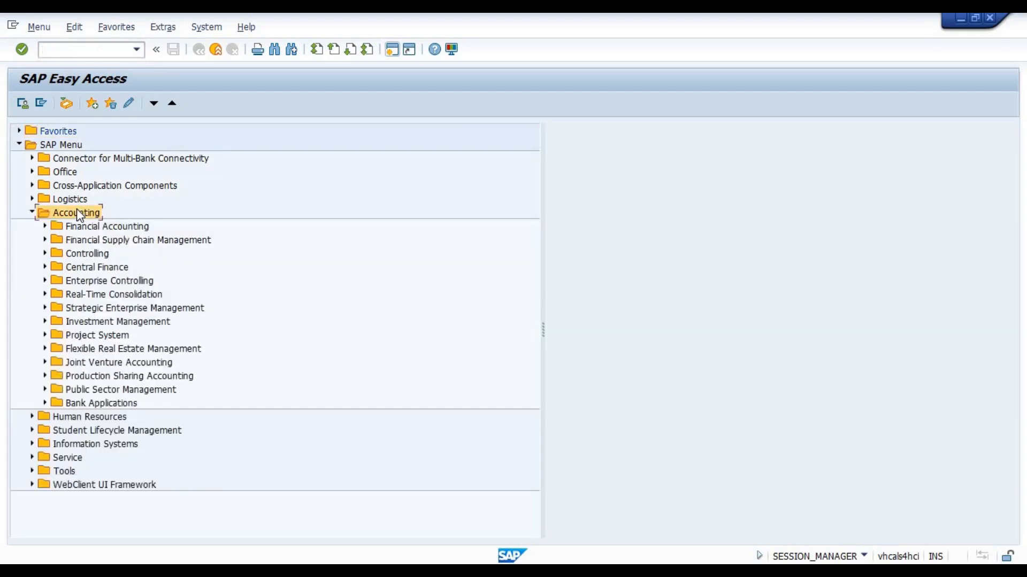
key("Down")
key("Right")
key("Down")
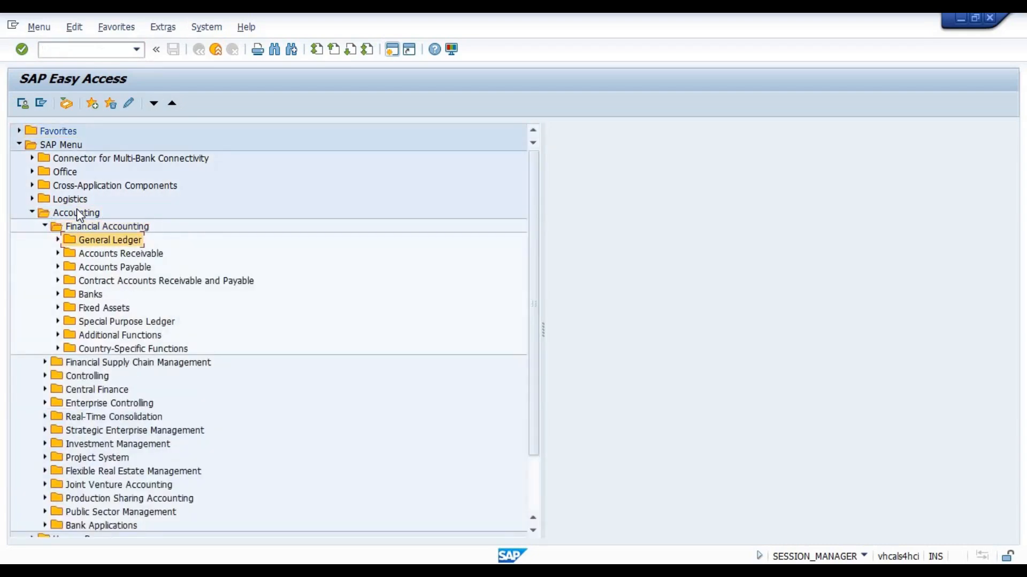
key("Right")
key("Down")
key("Down")
key("Down")
key("Up")
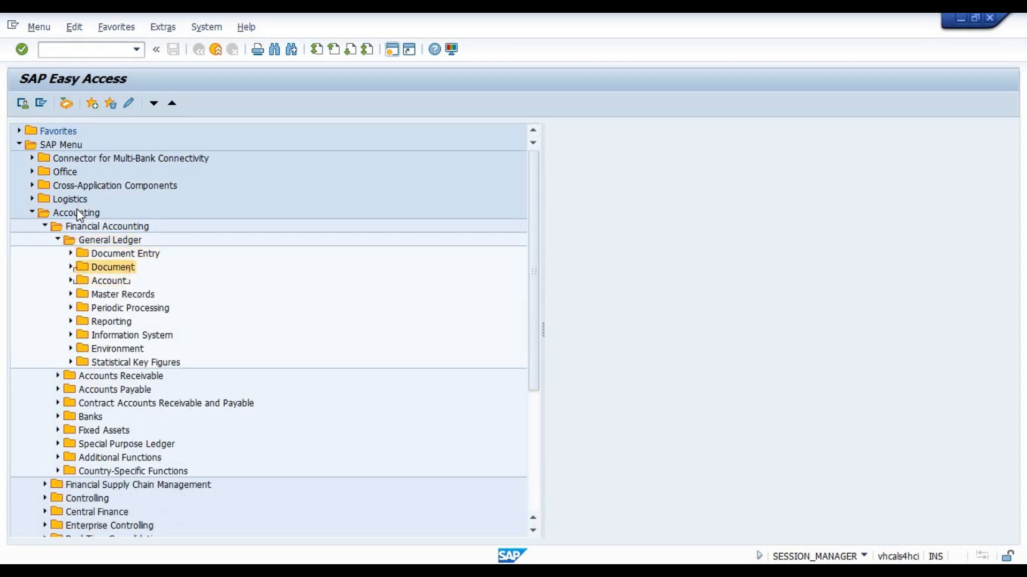
key("Up")
key("Right")
key("Down")
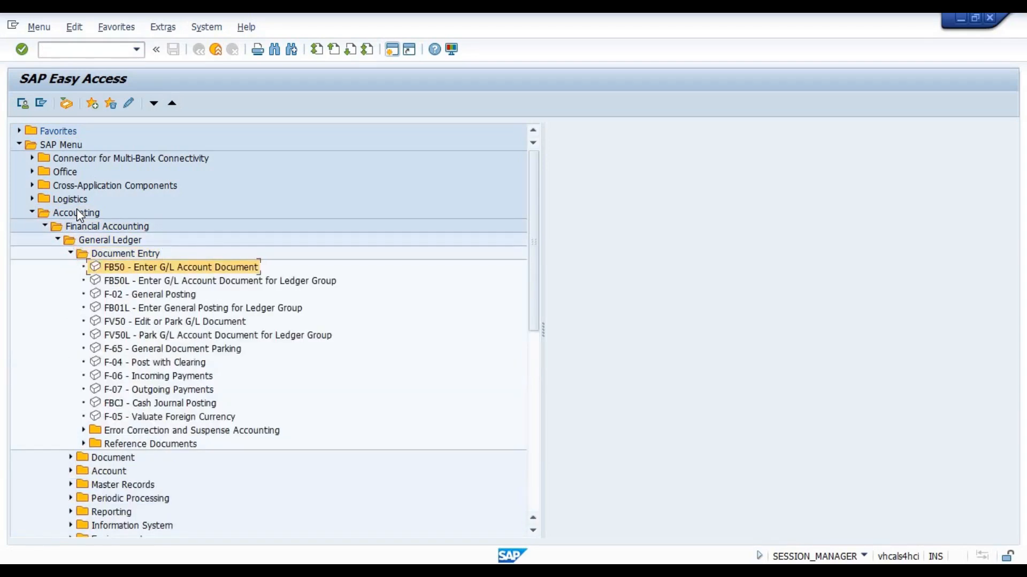
key("Left")
key("Left")
key("Left")
key("Left")
key("Left")
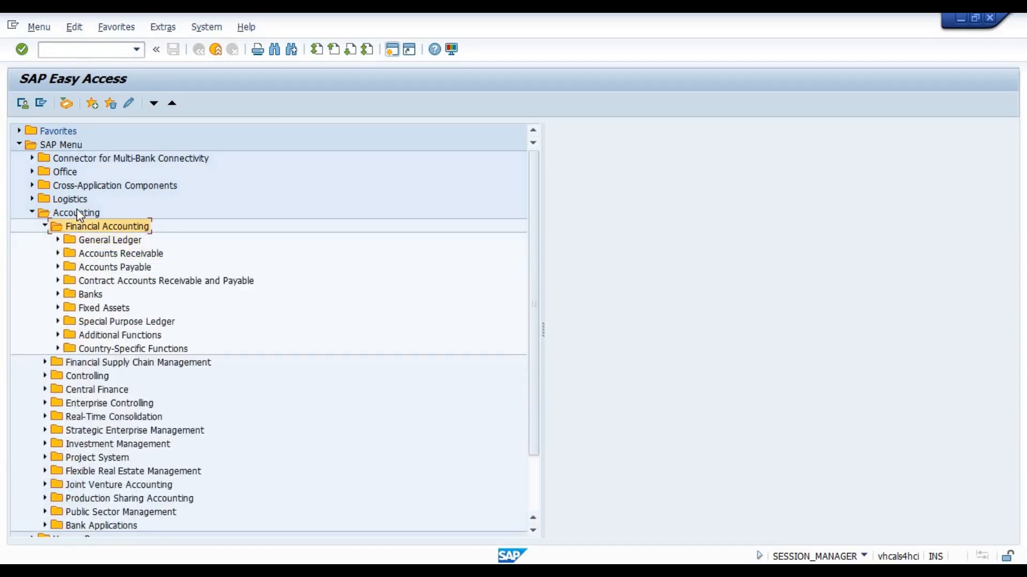
Open the FB60 - Invoice transaction from Document Entry under Accounts Payable
key("Down")
key("Down")
key("Down")
key("Right")
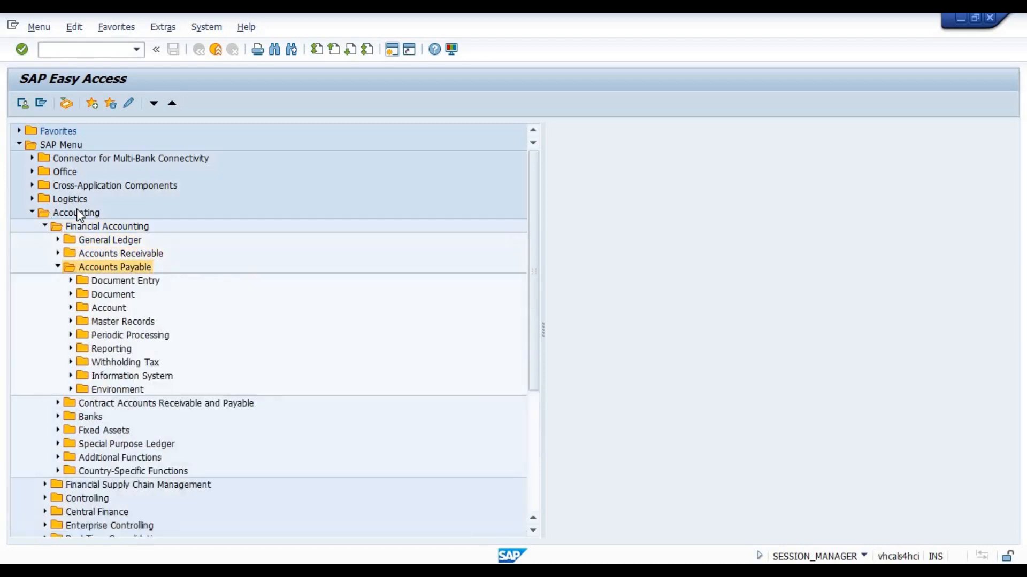
key("Down")
key("Right")
key("Down")
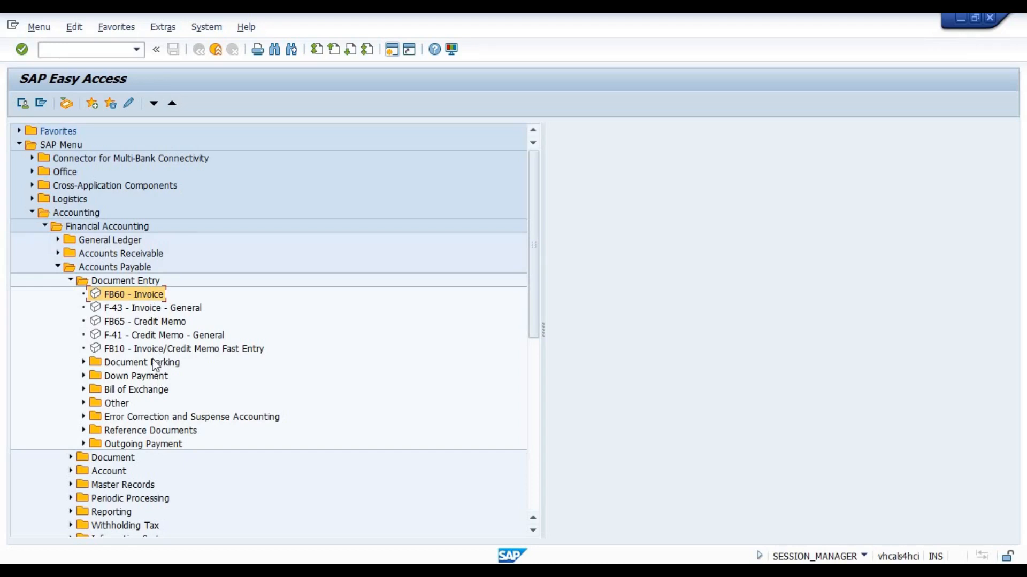
double_click(123, 295)
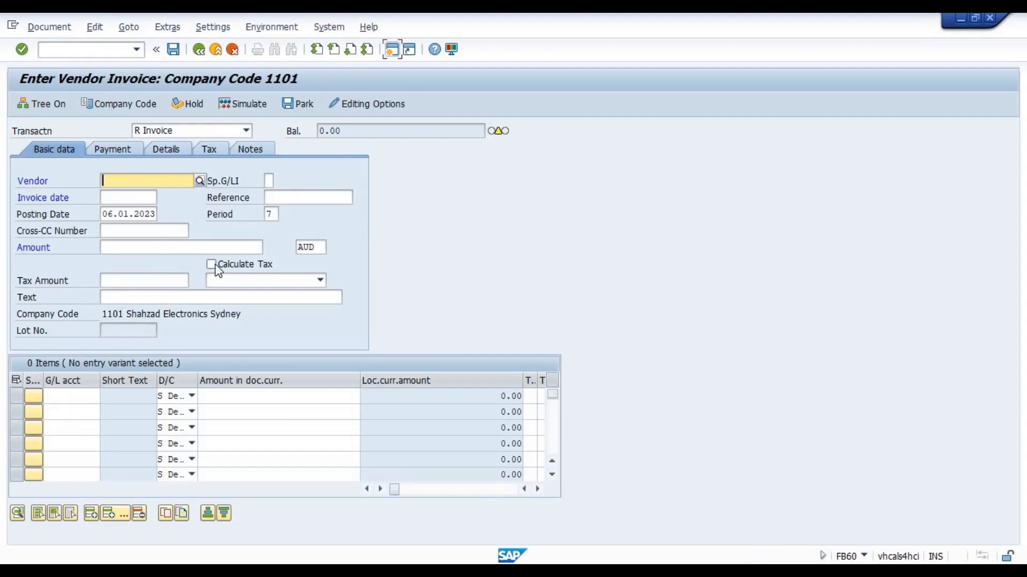
Set the Doc.Type Option in the invoice editing options to "Document type ready for input", save, and return to the vendor invoice
left_click(380, 105)
left_click(396, 447)
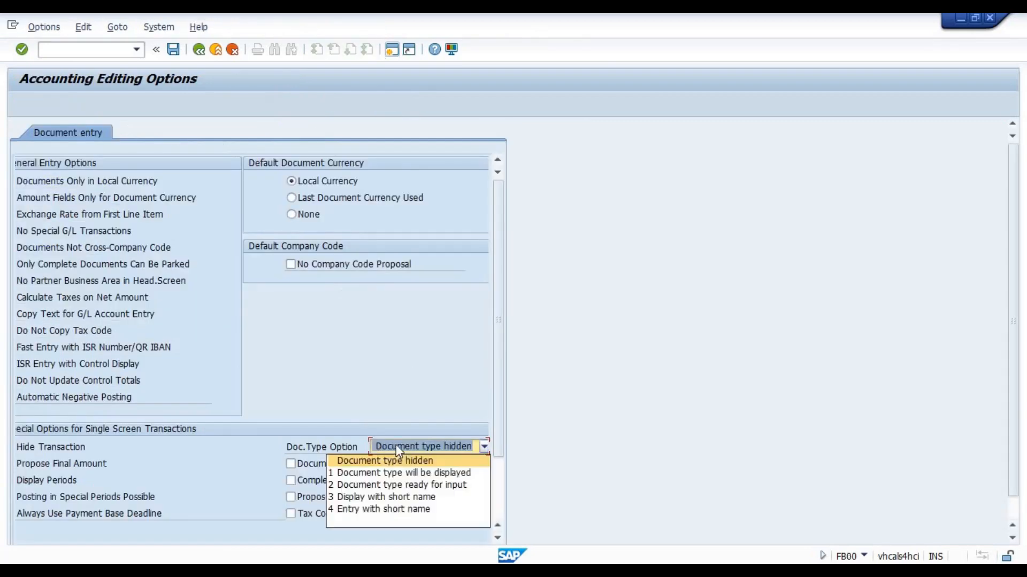
left_click(397, 485)
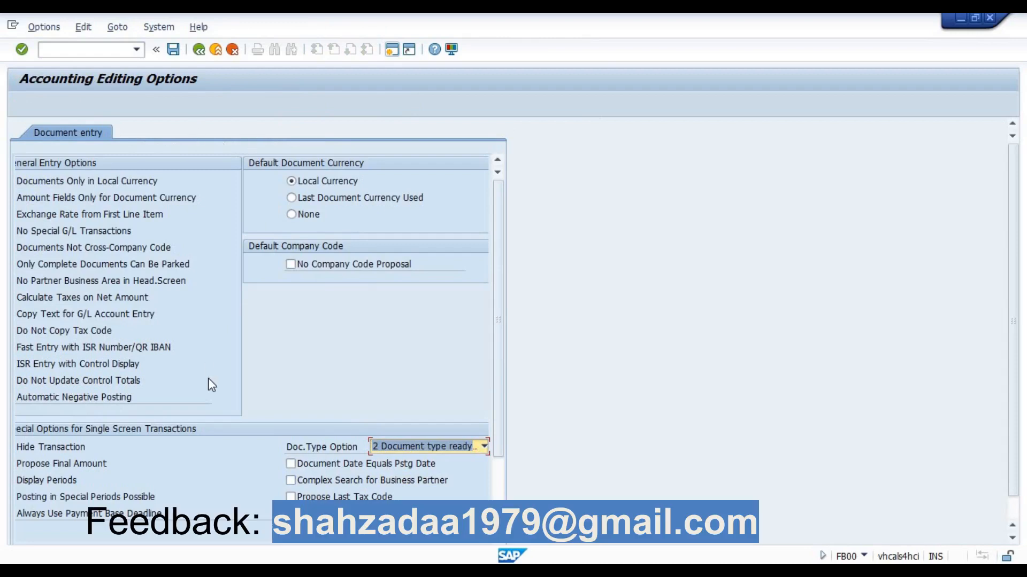
left_click(175, 50)
left_click(198, 49)
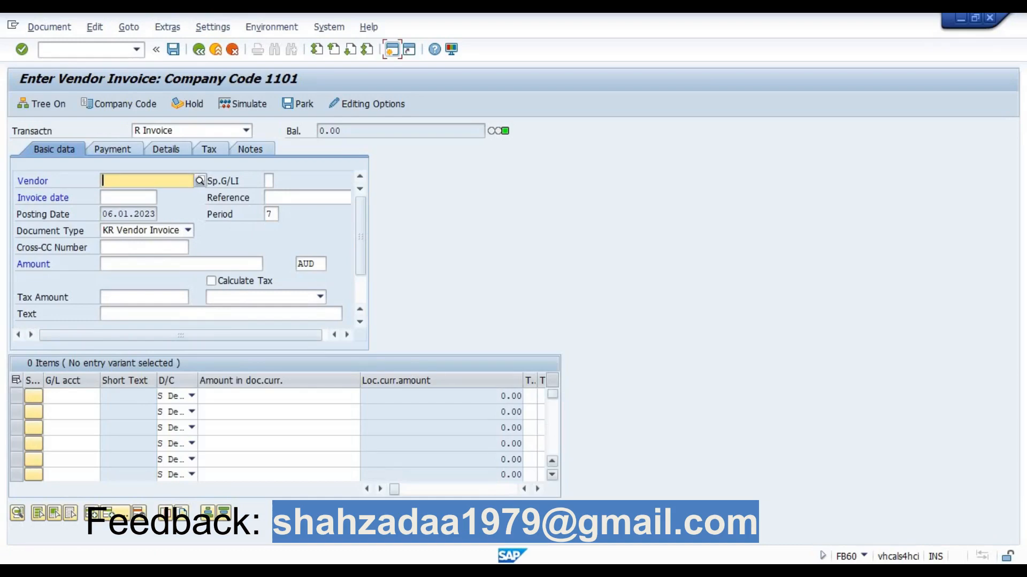
Start a new maximized SAP session and display the SAP Reference IMG through the SPRO favorite
left_click(392, 50)
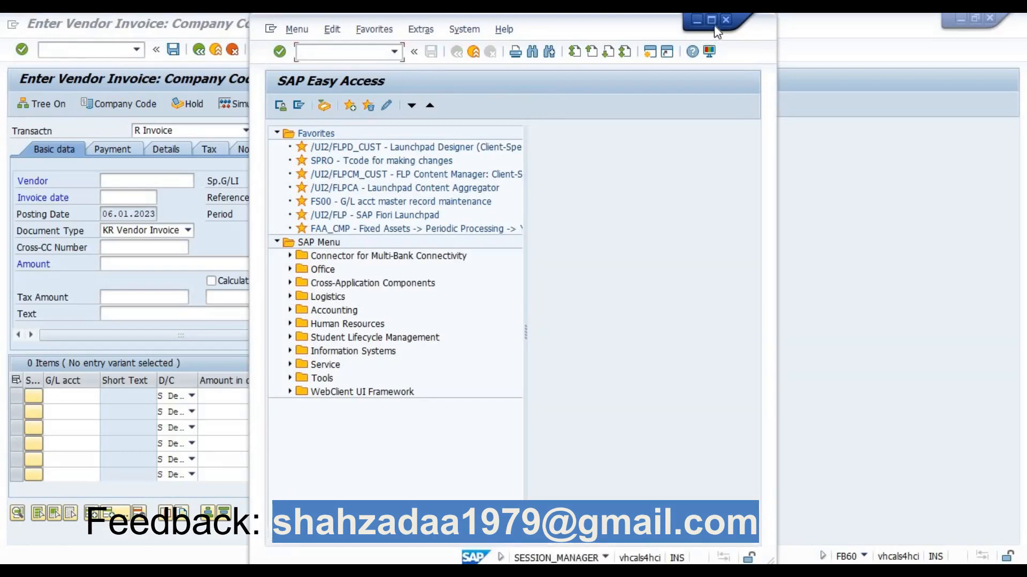
left_click(712, 23)
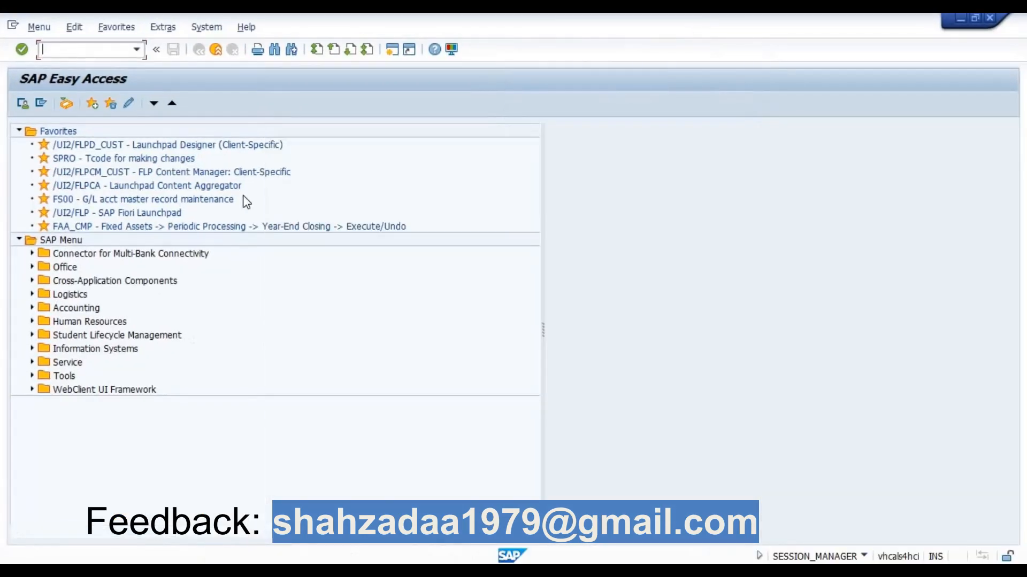
double_click(67, 158)
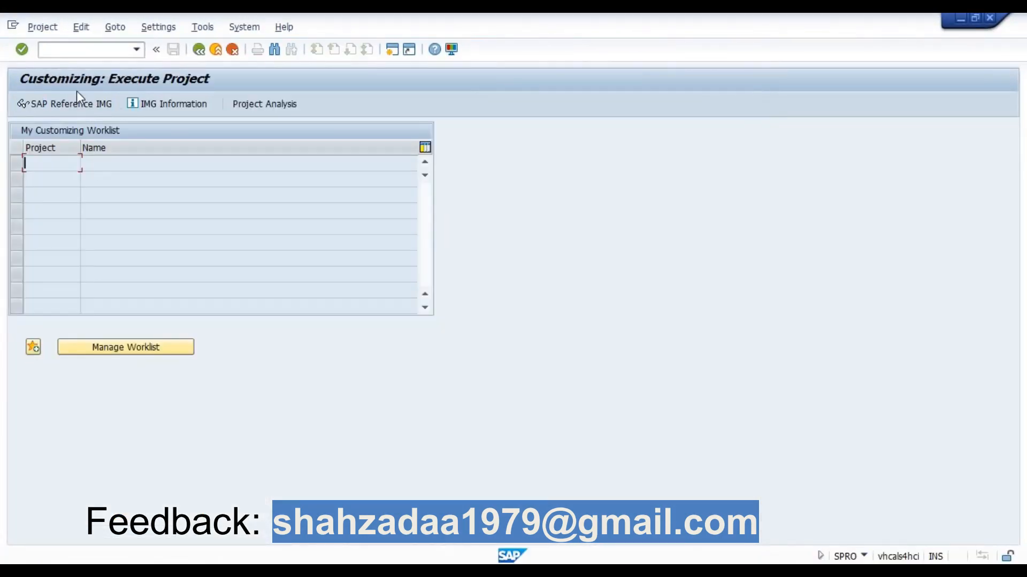
left_click(68, 105)
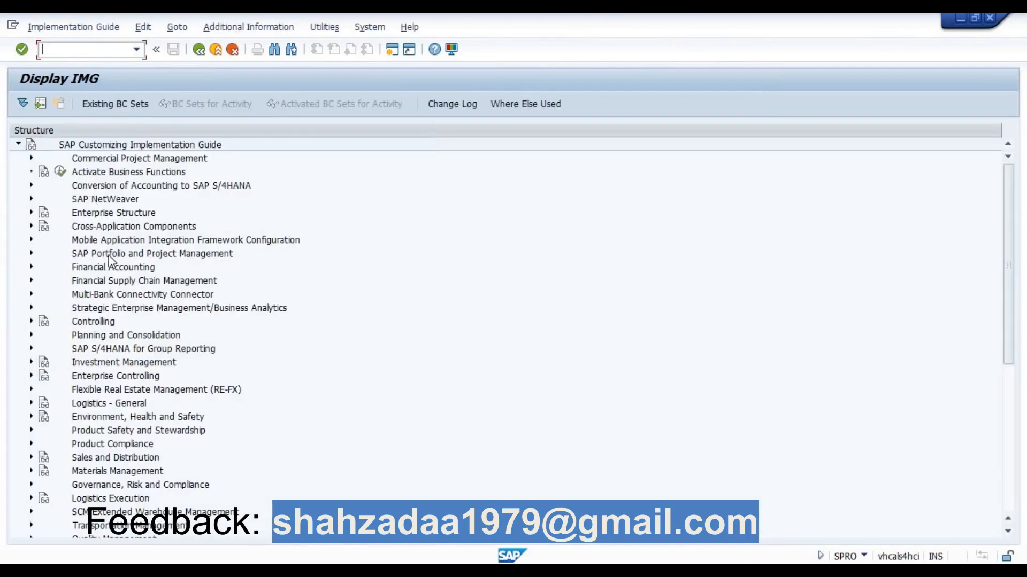
Run the Define Document Types activity under Financial Accounting > Financial Accounting Global Settings > Document > Document Types
left_click(113, 269)
left_click(31, 267)
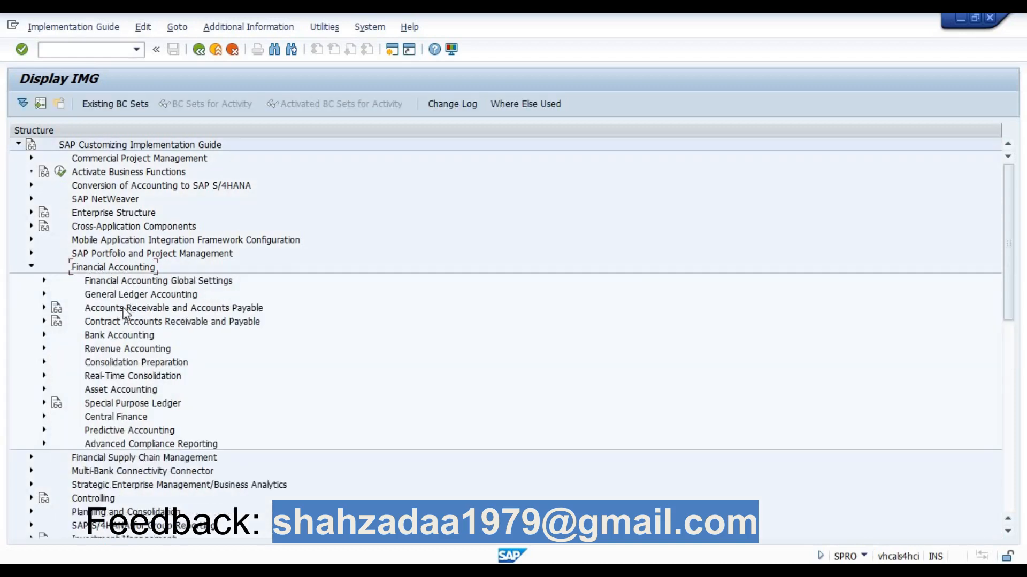
double_click(127, 282)
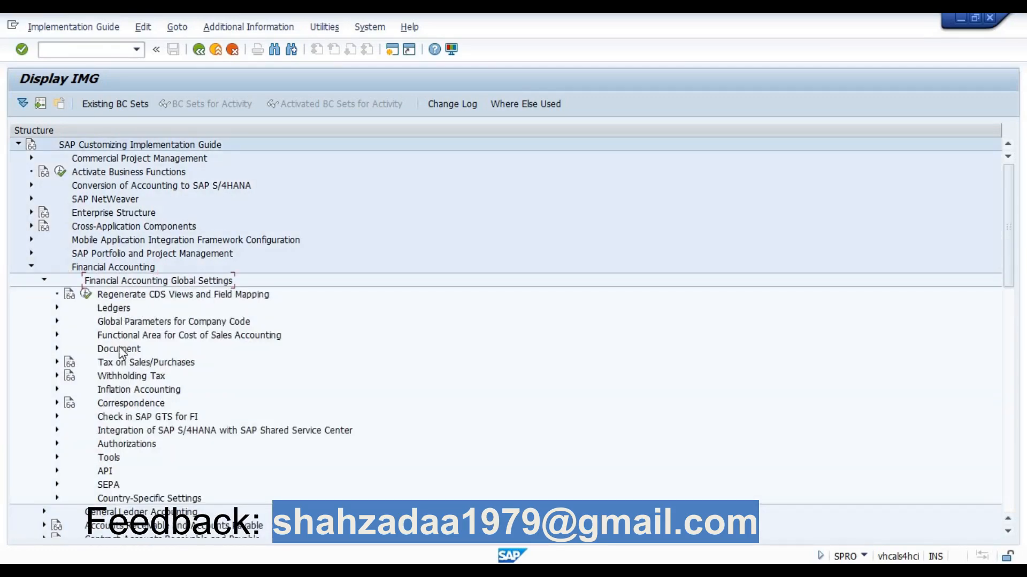
double_click(119, 350)
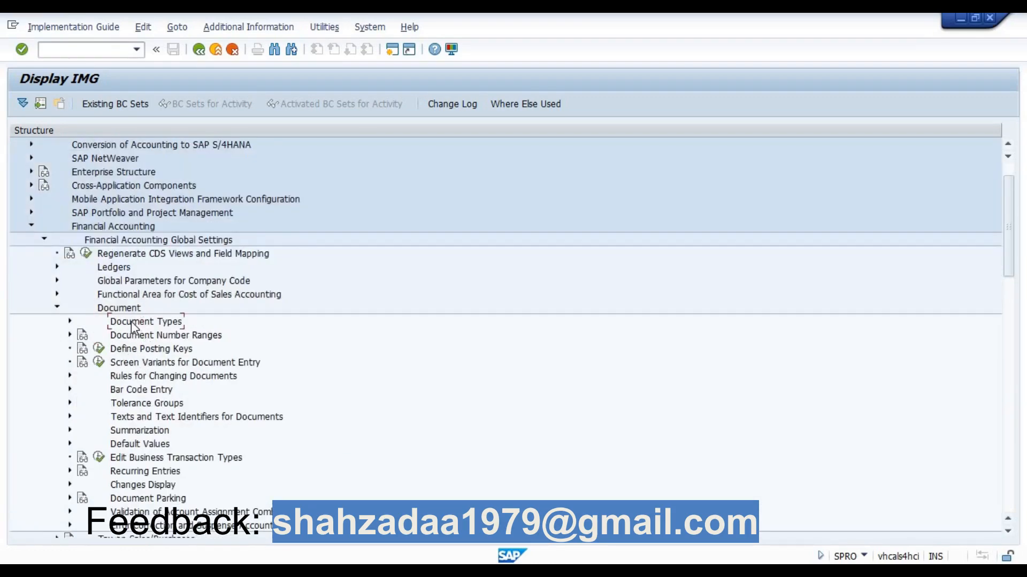
double_click(130, 321)
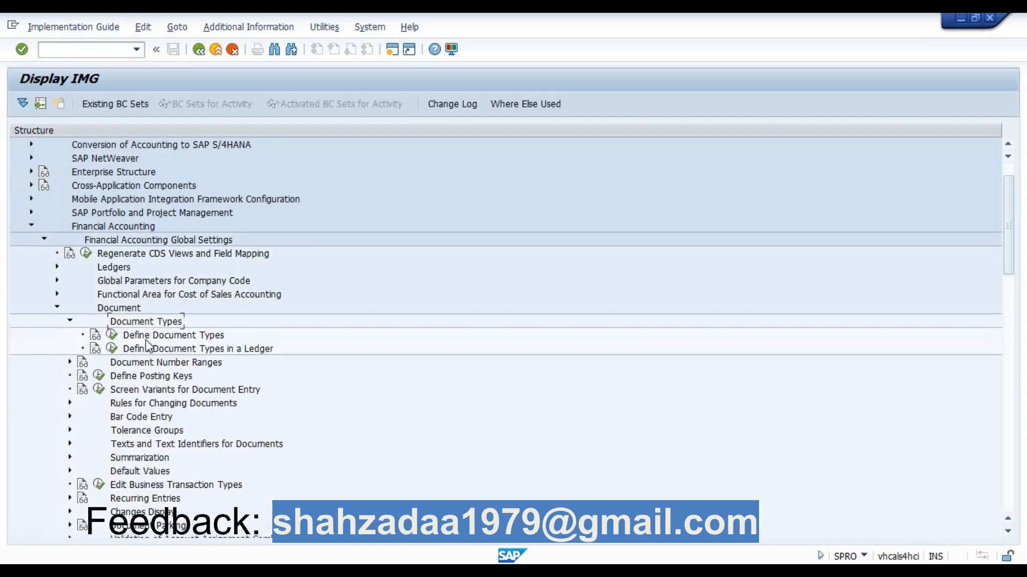
left_click(112, 335)
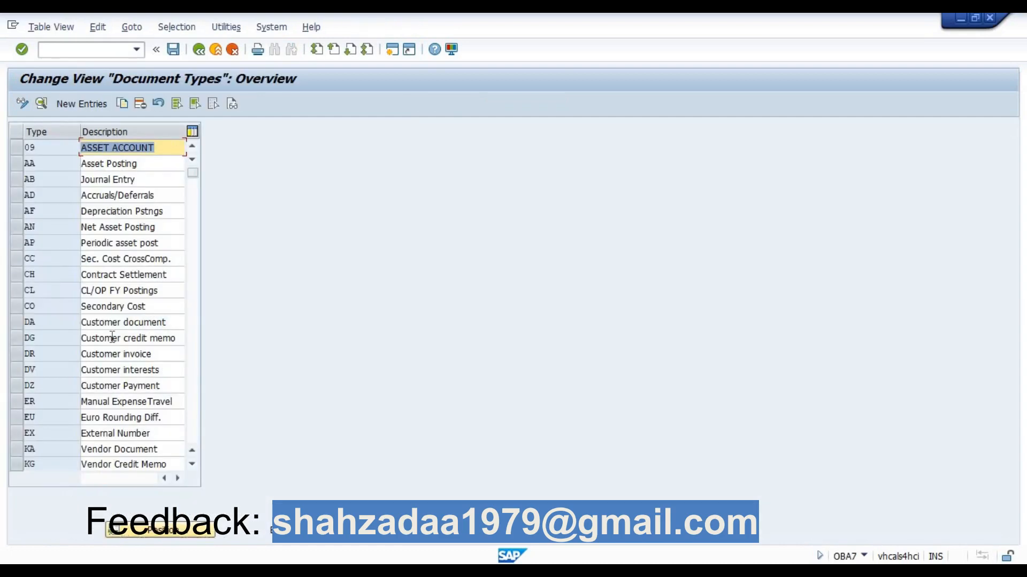
Position the document type list at KR and open the details of that Vendor Invoice entry
left_click(175, 534)
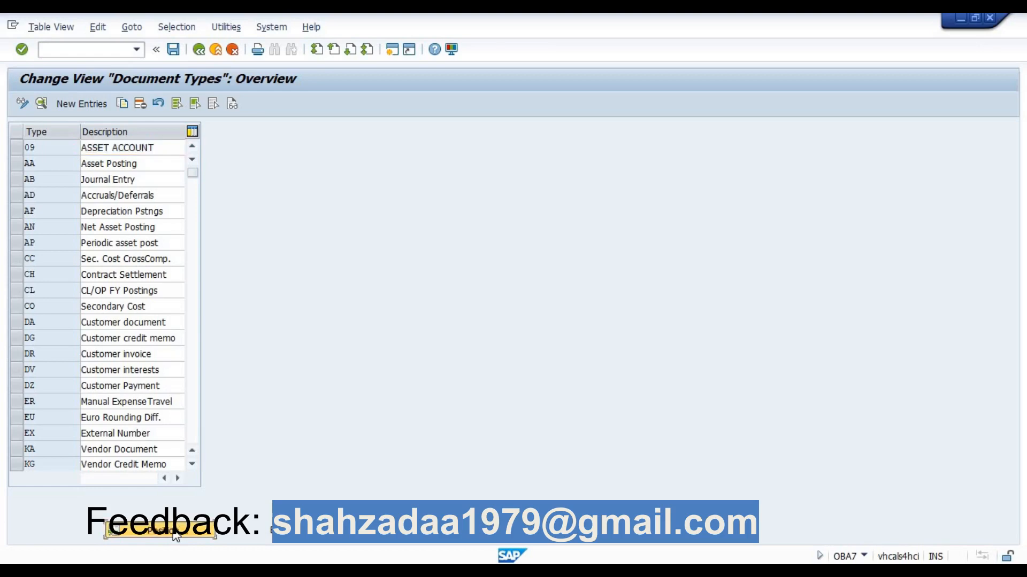
type("KR")
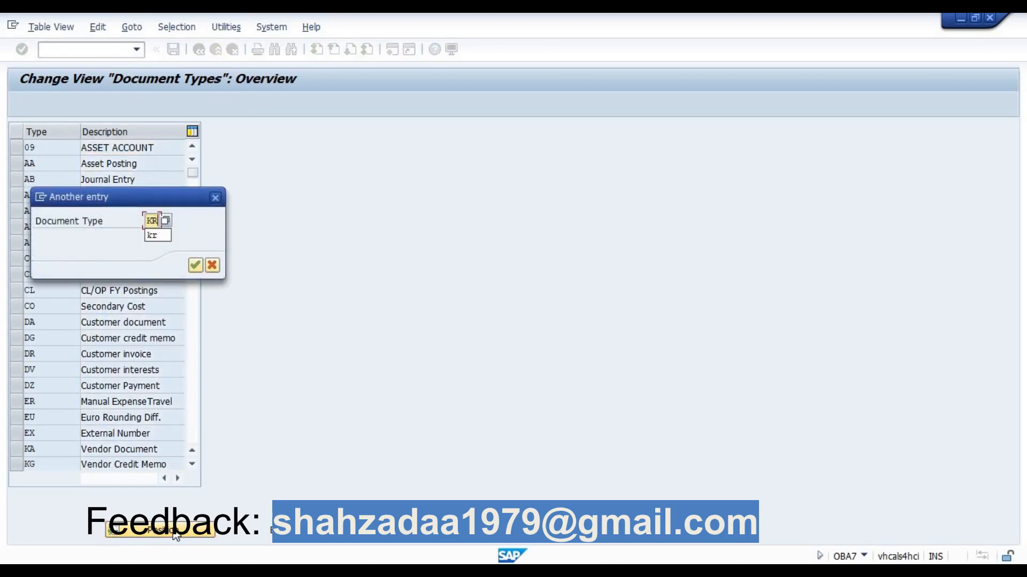
key("Return")
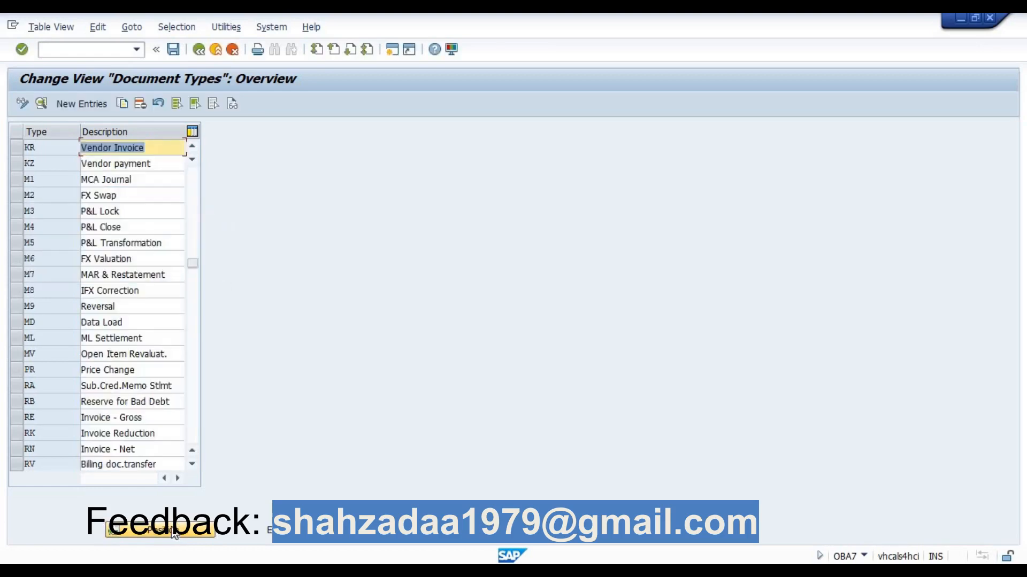
left_click(36, 148)
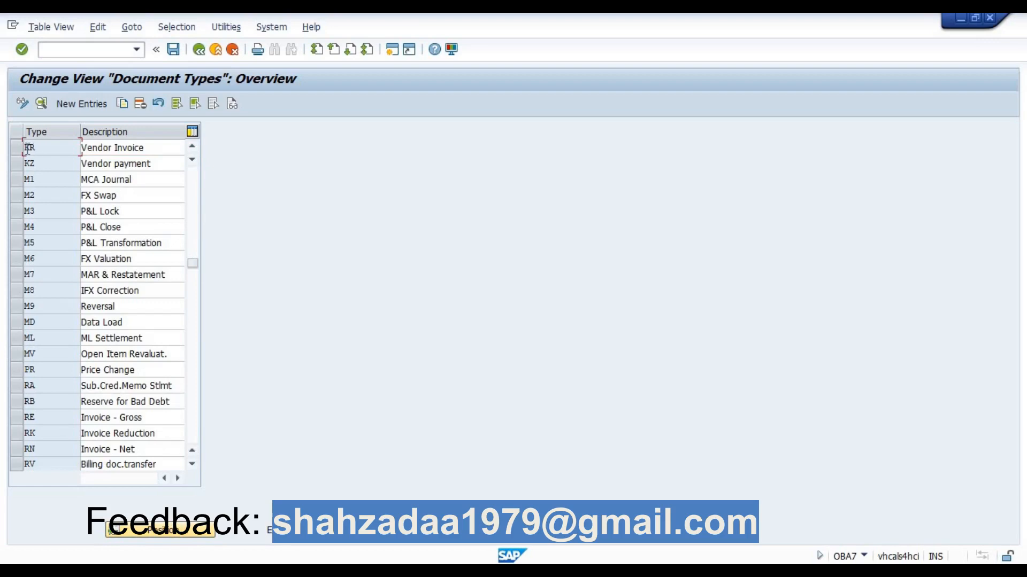
left_click(19, 149)
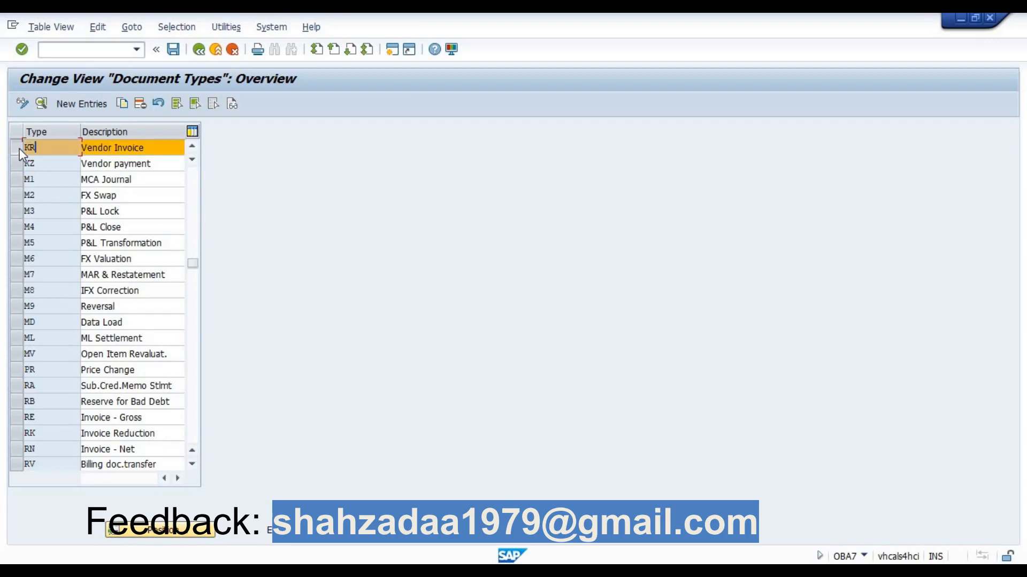
left_click(42, 101)
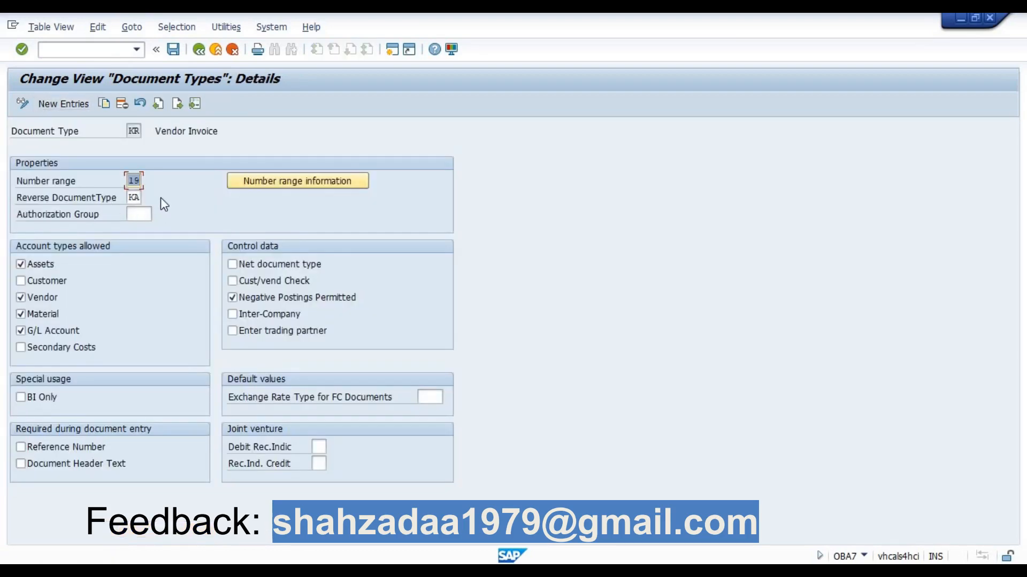
Set the Authorization Group of document type KR to VEND and save the entry
left_click(140, 214)
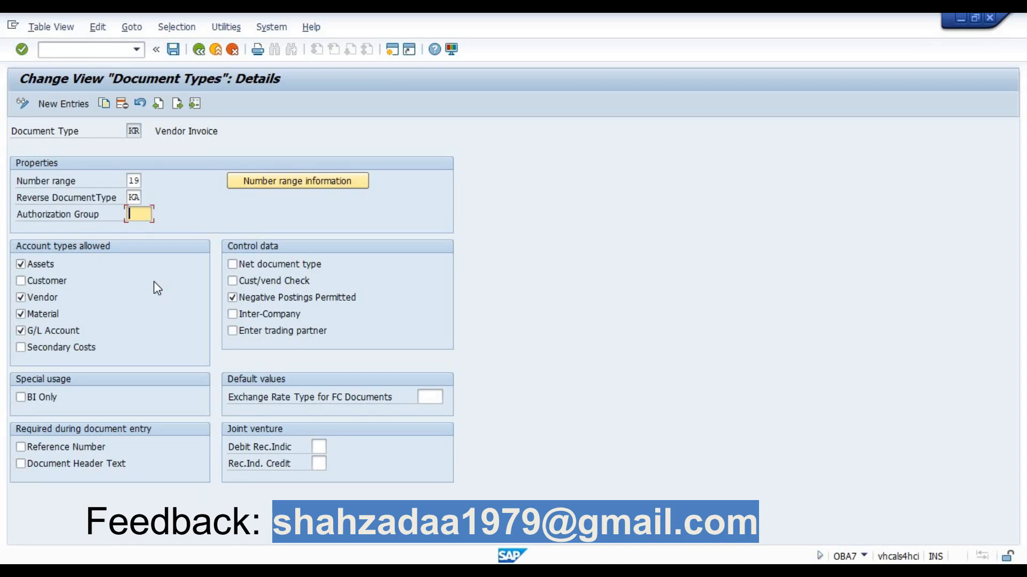
type("VEND")
key("Return")
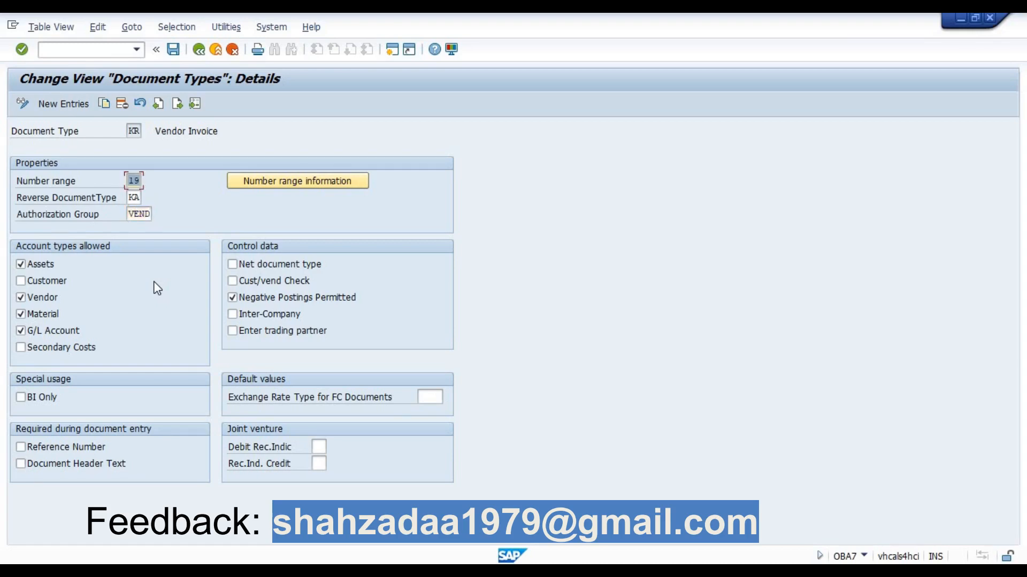
key("ctrl+s")
key("Return")
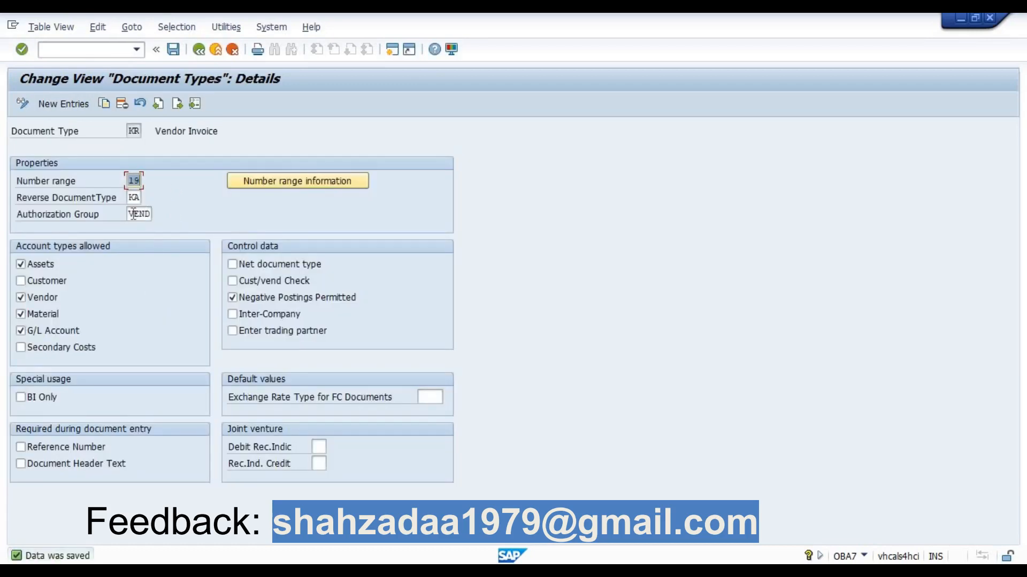
left_click_drag(131, 214, 157, 221)
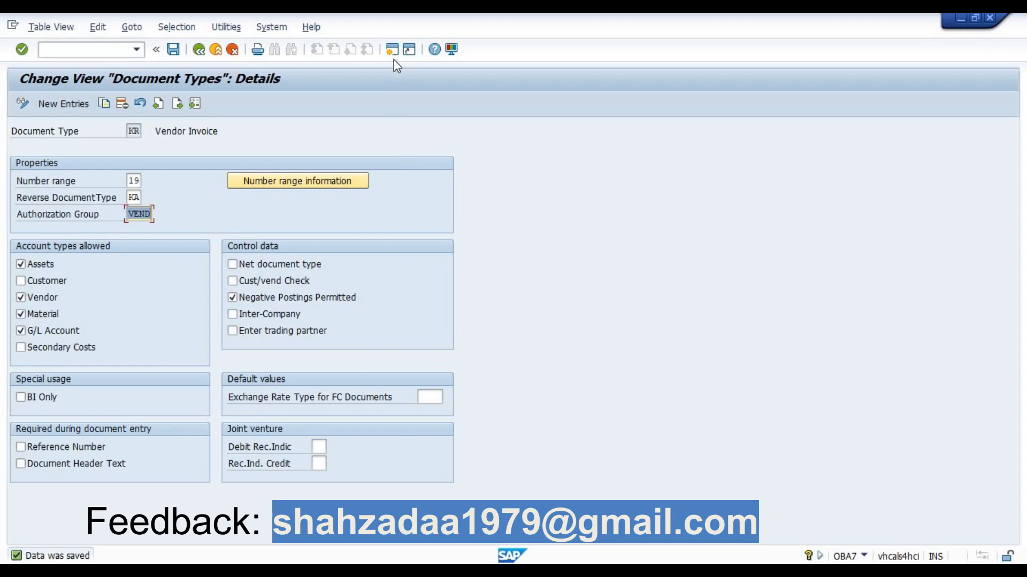
Switch to the Enter Vendor Invoice session and leave it for Role Maintenance with transaction code /NPFCG
left_click(770, 570)
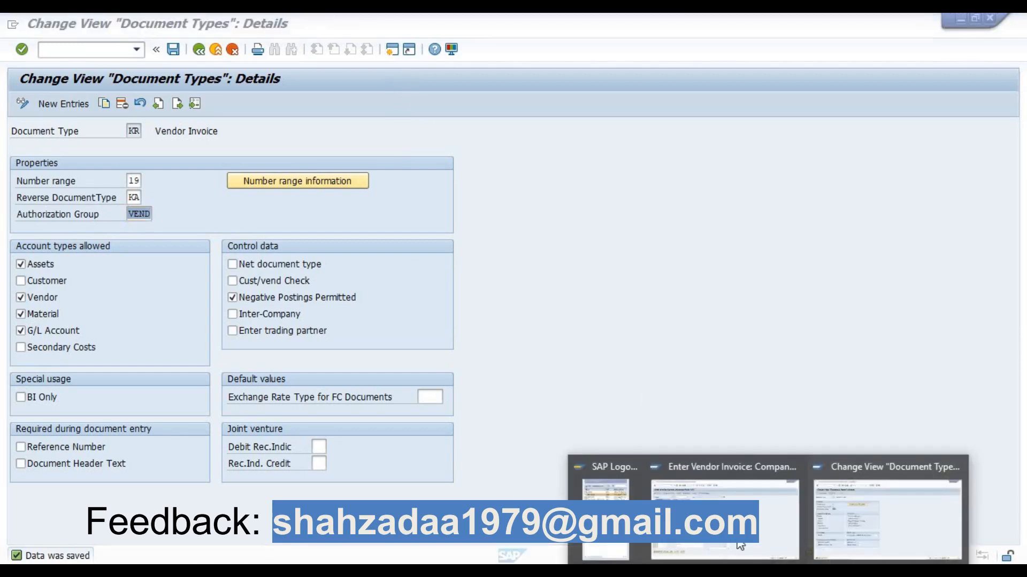
left_click(732, 526)
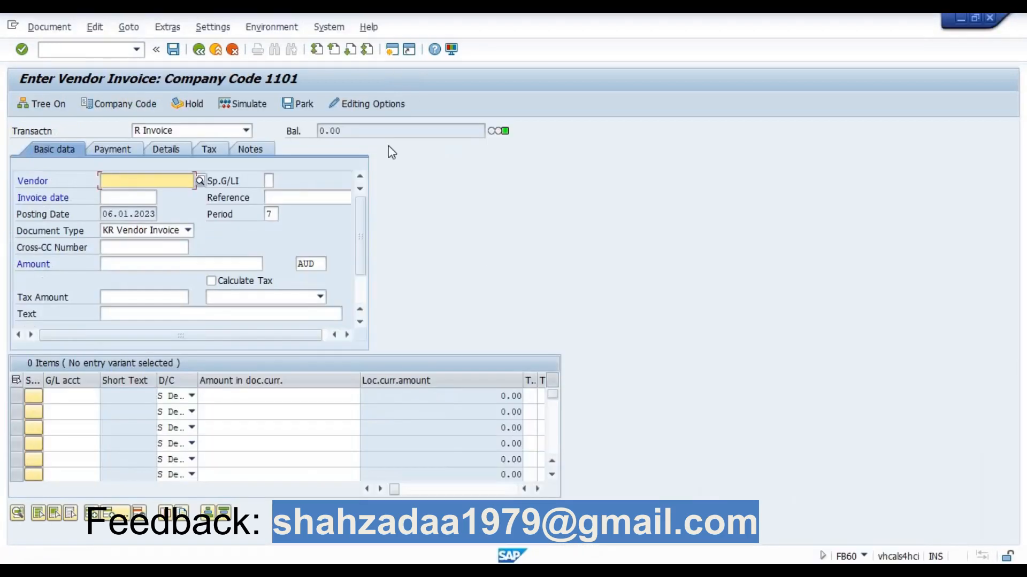
left_click(113, 51)
type("/")
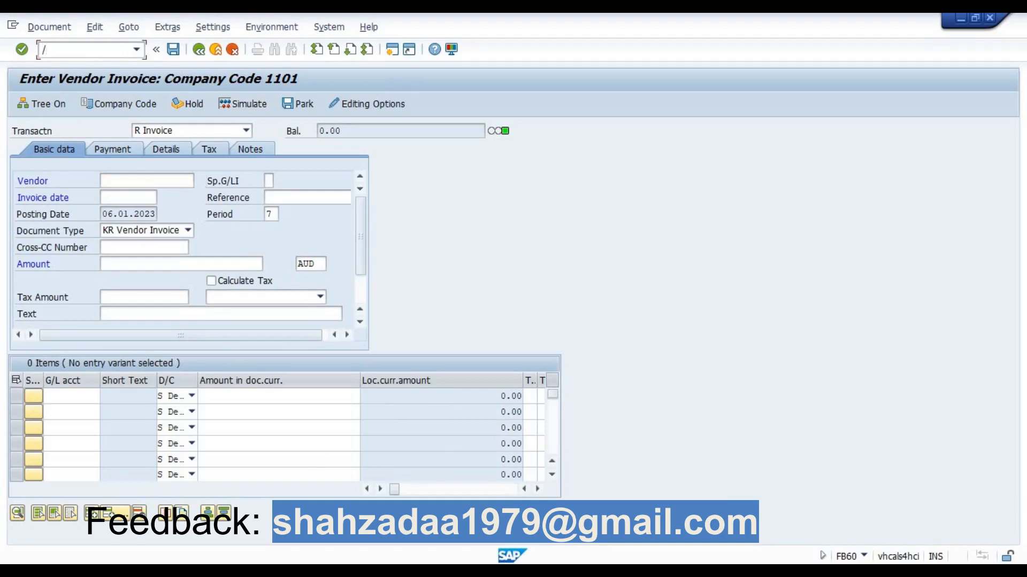
type("NPFCG")
key("Return")
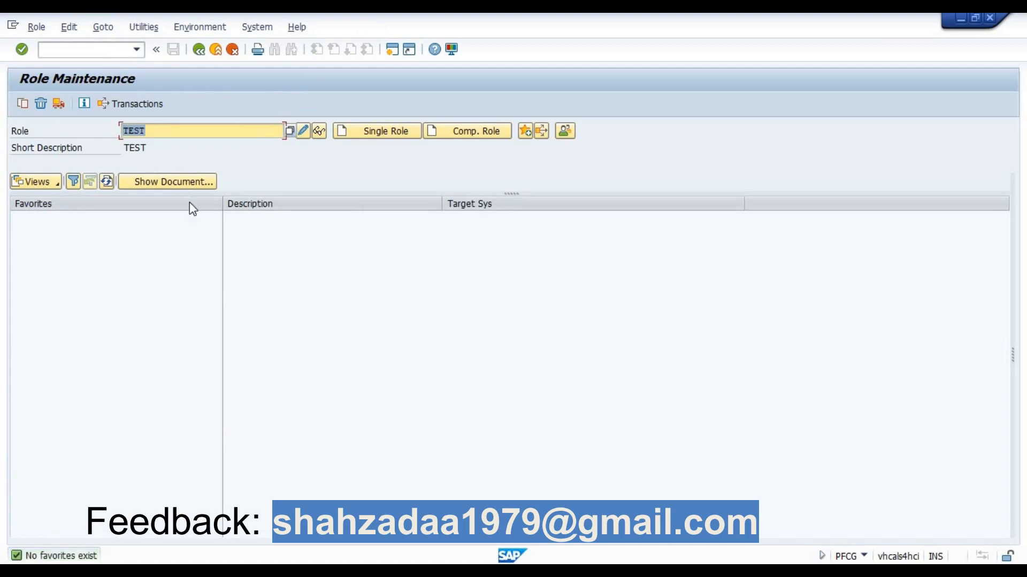
Create a single role named DOCTYPE_AUTH_GROUP
key("BackSpace")
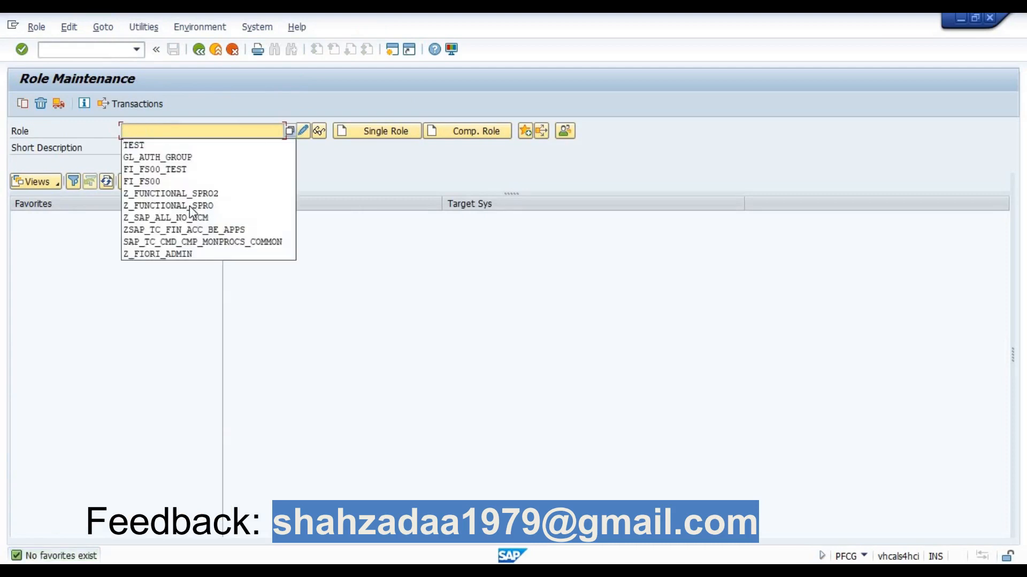
type("D")
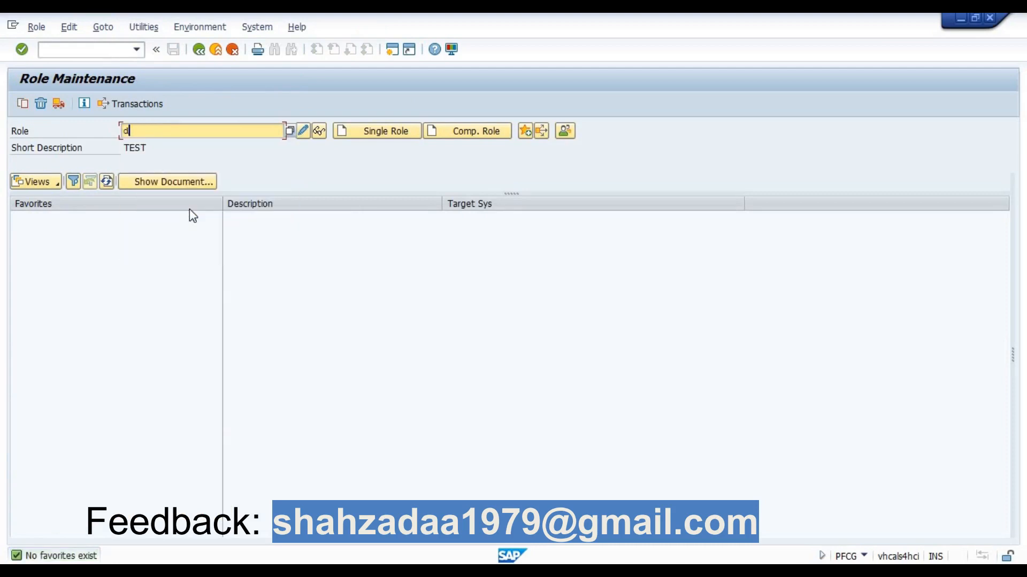
type("ocType_auth_group")
key("Return")
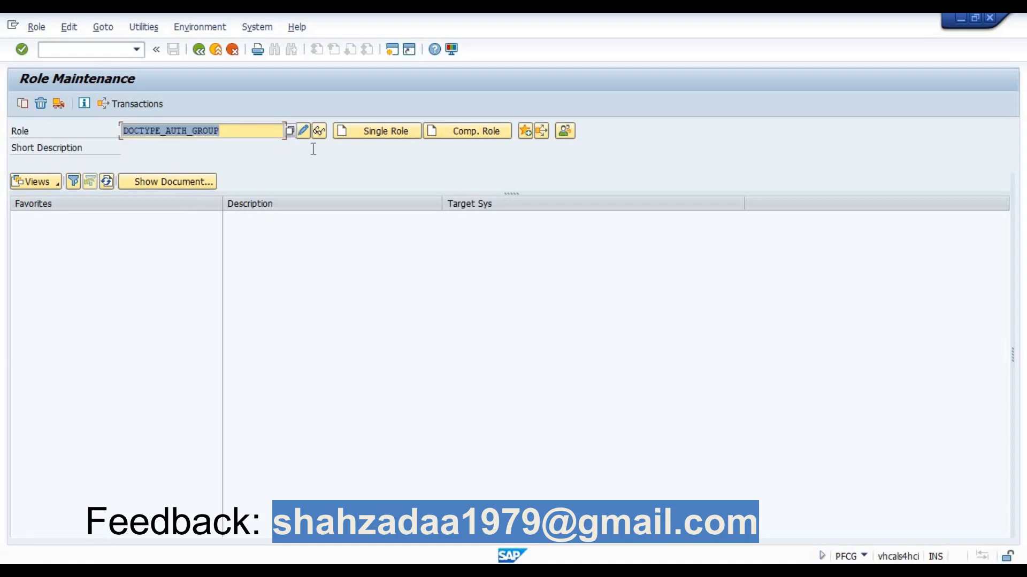
left_click(372, 136)
left_click(373, 137)
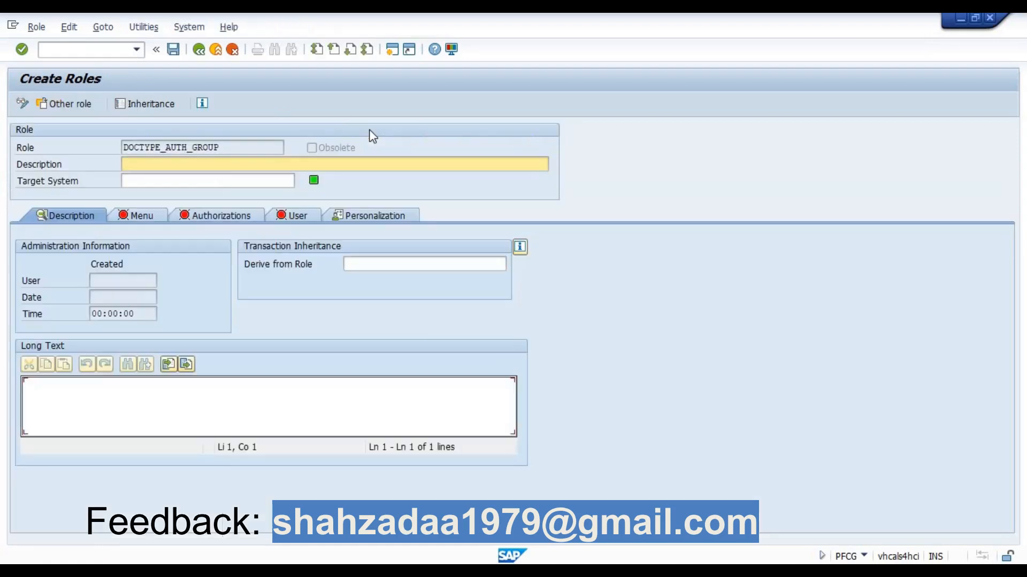
Describe the role as "Authorization group for document type" and save it
type("Authorization group for")
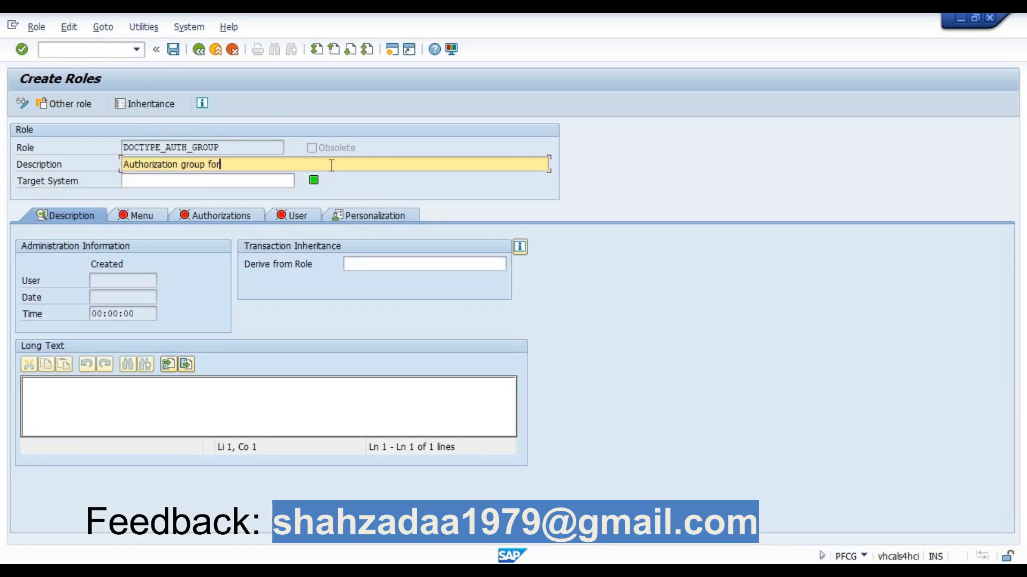
type(" document tup")
key("BackSpace")
key("BackSpace")
key("BackSpace")
type("ype")
left_click(172, 49)
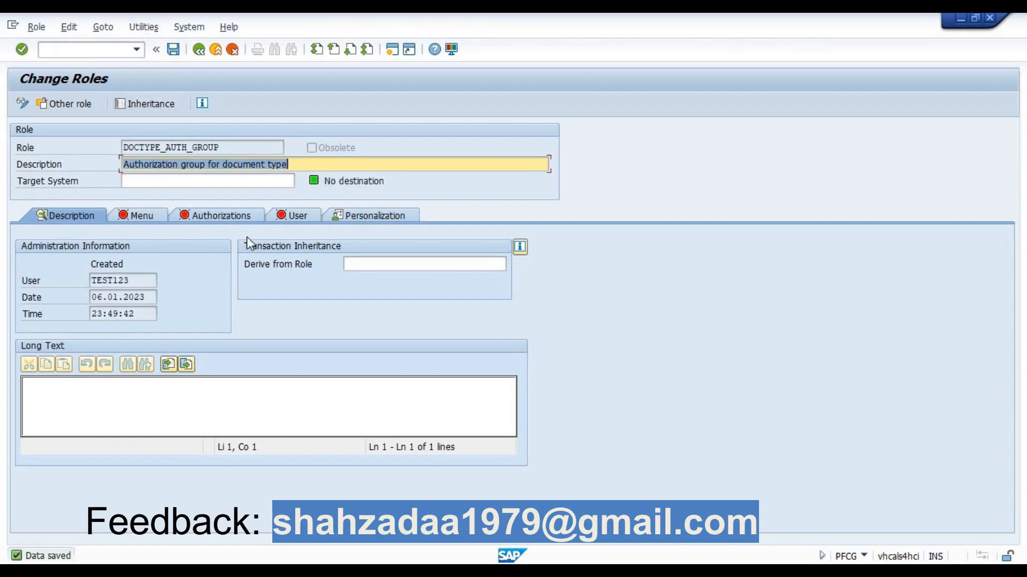
Assign transaction FB60 to the menu of role DOCTYPE_AUTH_GROUP and save the role
left_click(151, 219)
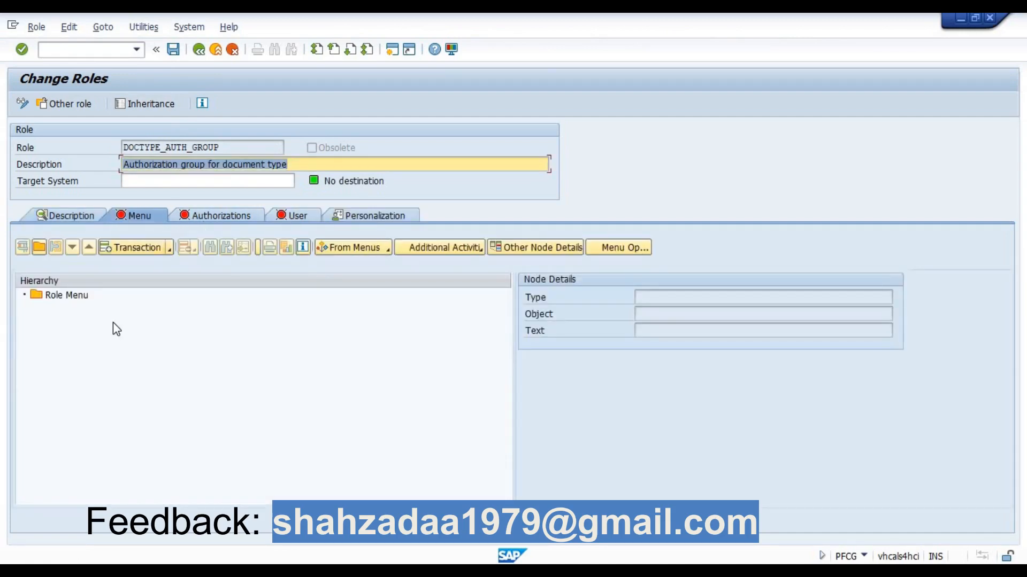
left_click(156, 246)
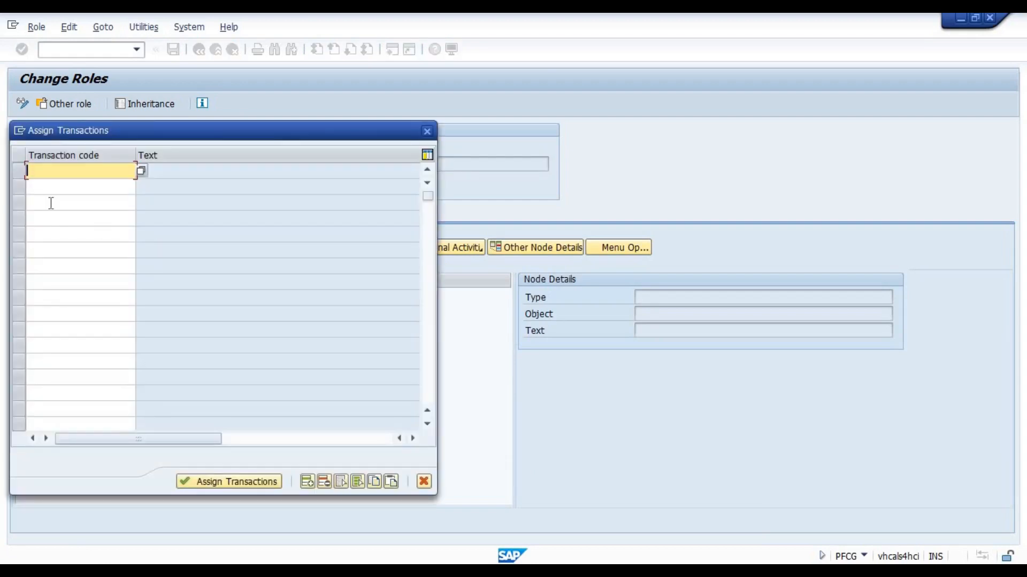
type("fb")
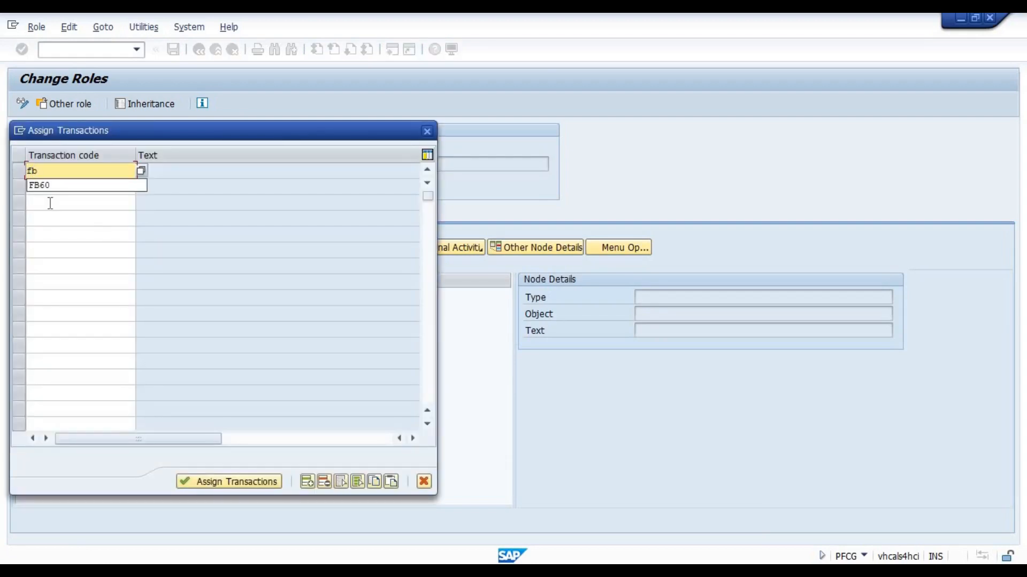
type("60")
key("Return")
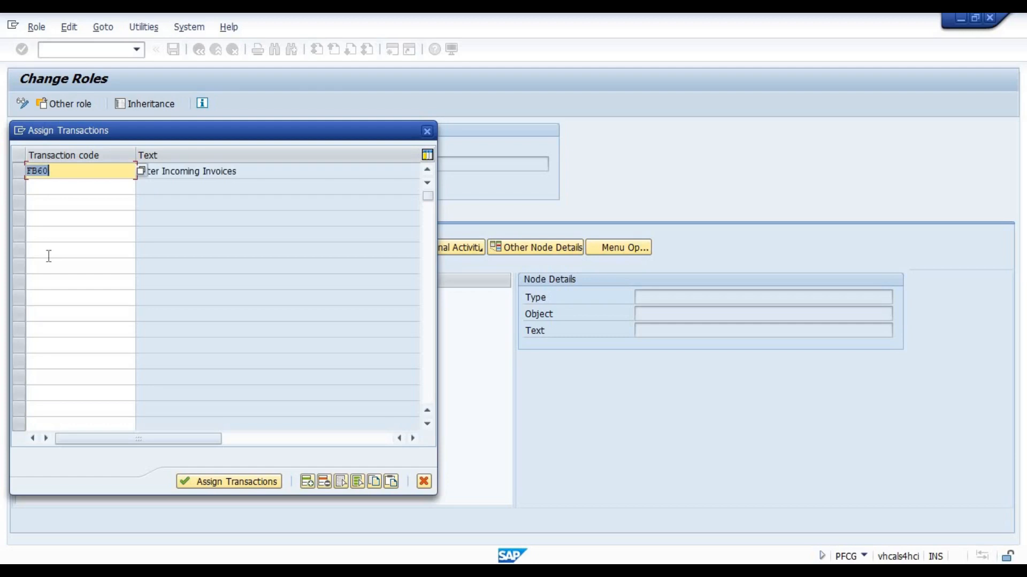
left_click(249, 171)
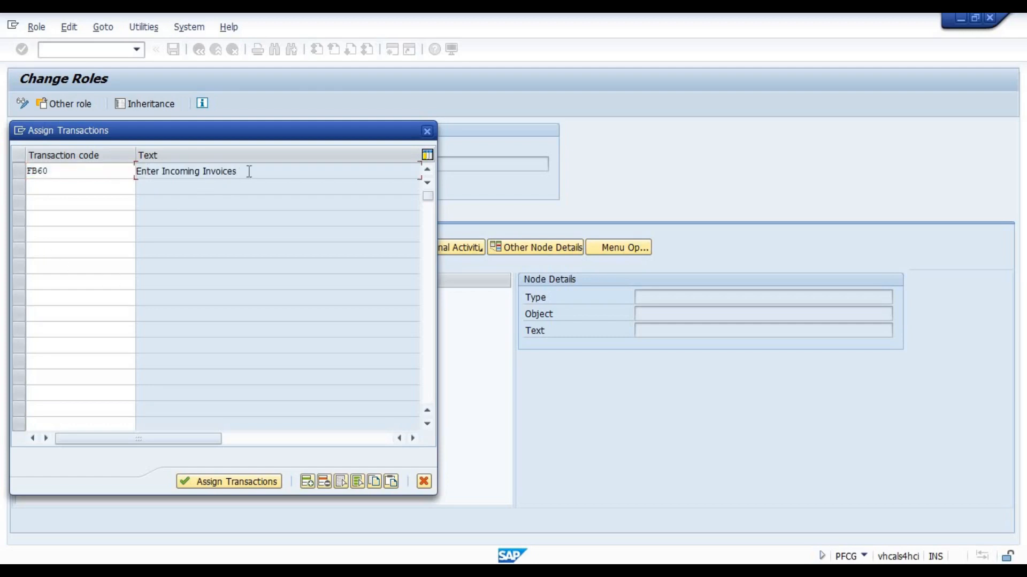
left_click(221, 481)
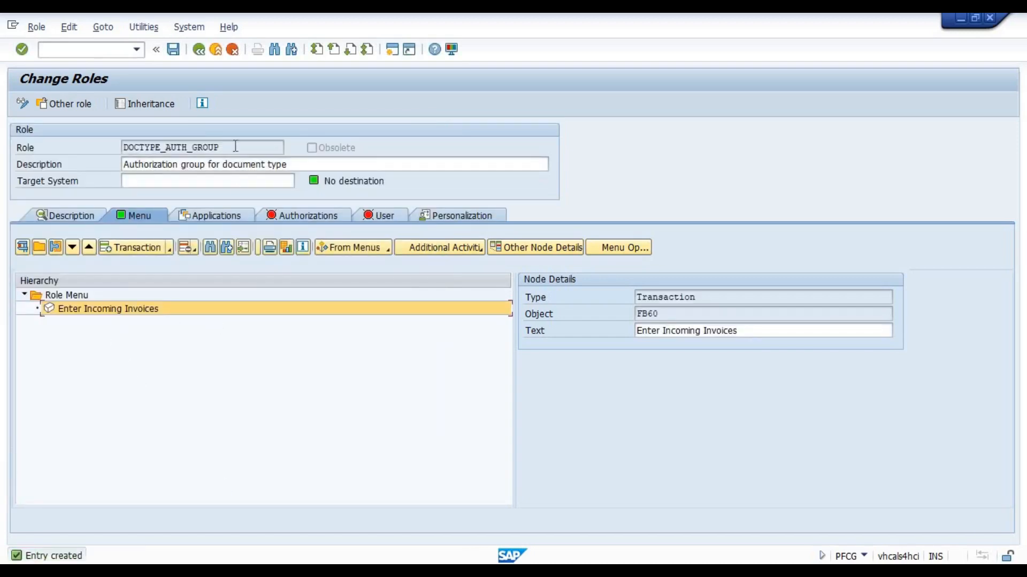
left_click(174, 50)
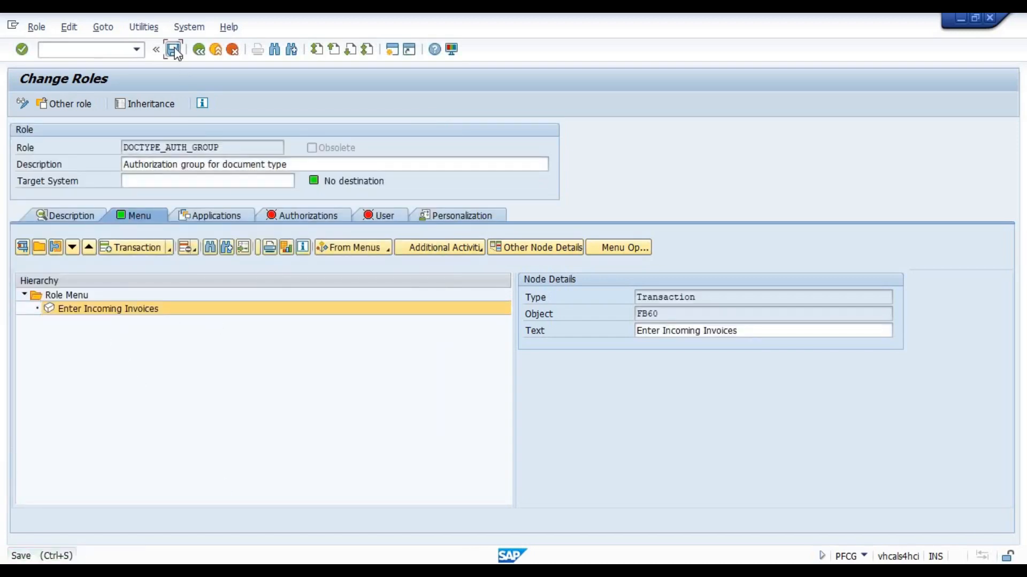
Open the role's authorization data for changing, give all open organizational levels full authorization, and save the levels
left_click(294, 219)
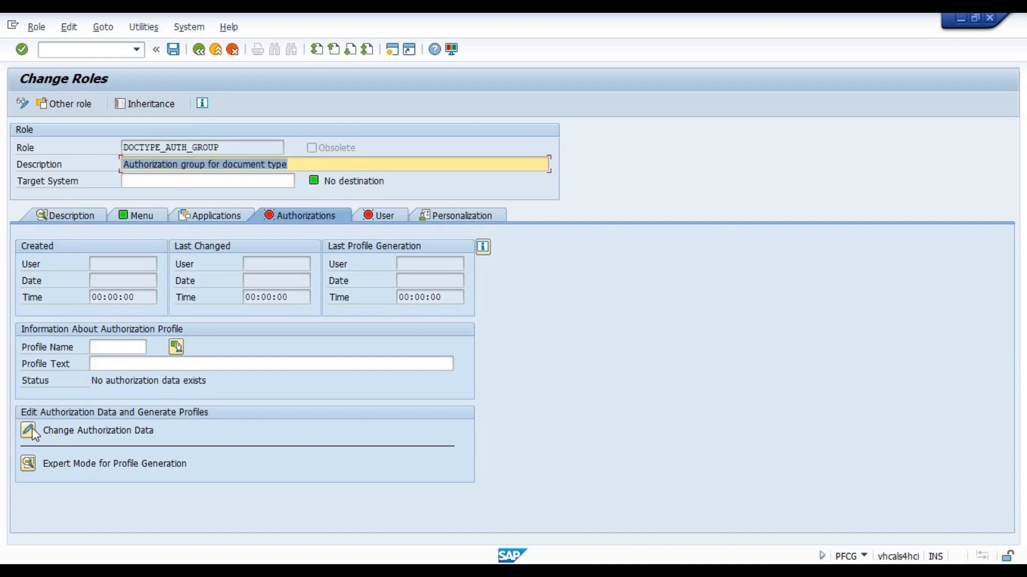
left_click(28, 431)
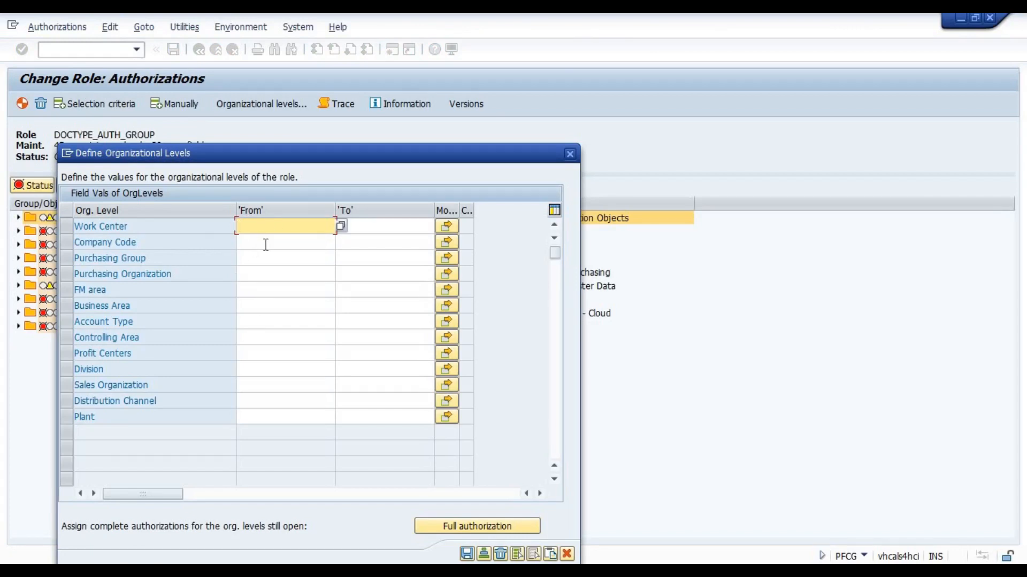
left_click(246, 243)
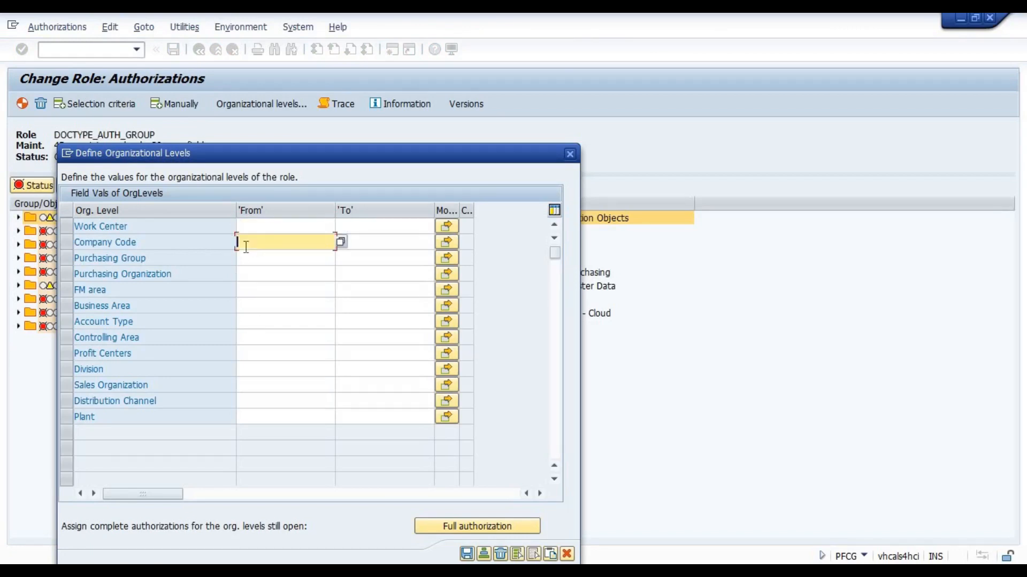
left_click(248, 259)
left_click(249, 275)
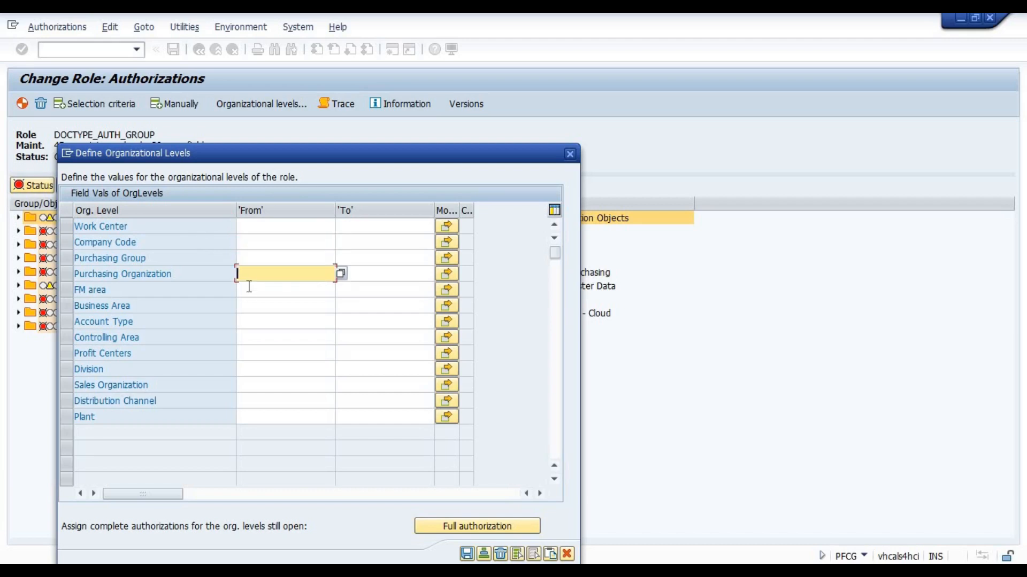
left_click(249, 301)
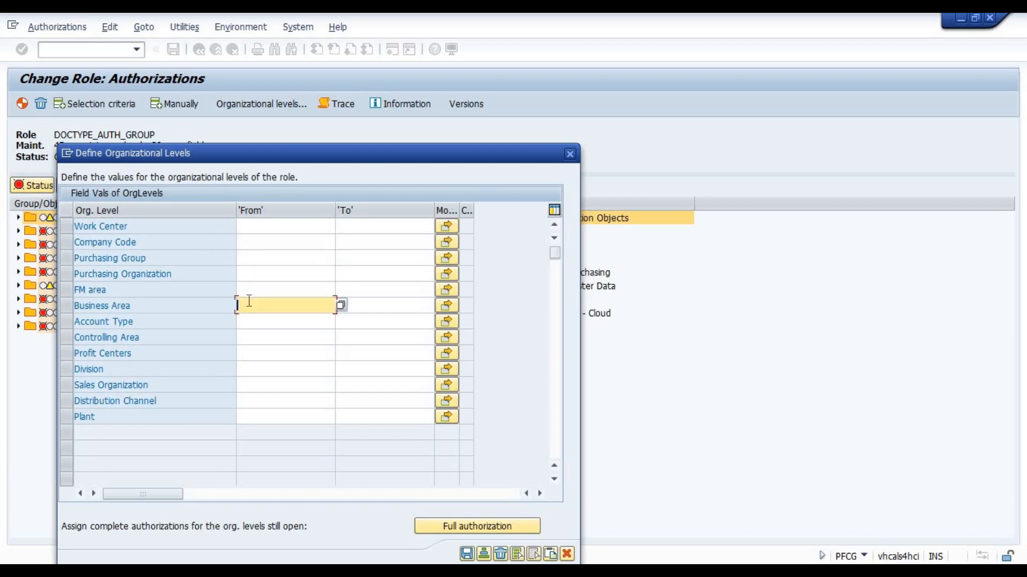
left_click(447, 527)
left_click(467, 555)
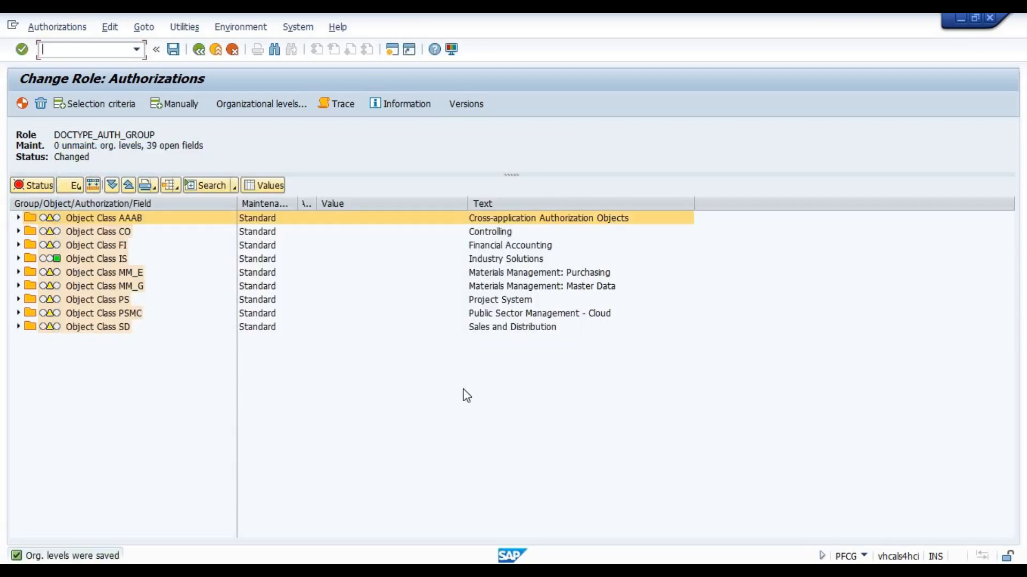
Review the role's authorization object classes, including Controlling, Financial Accounting, Purchasing and Sales and Distribution
left_click(484, 233)
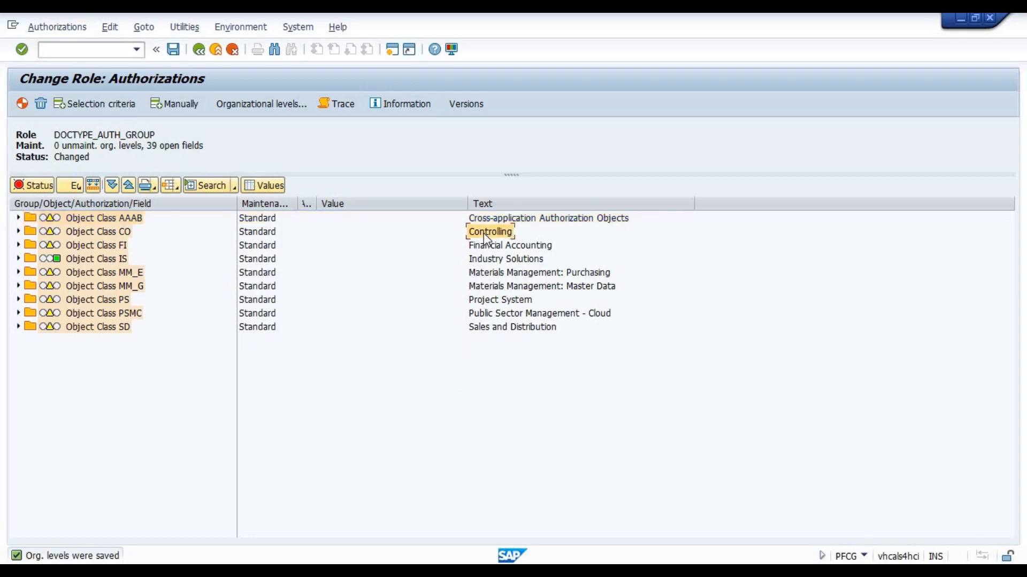
left_click(484, 261)
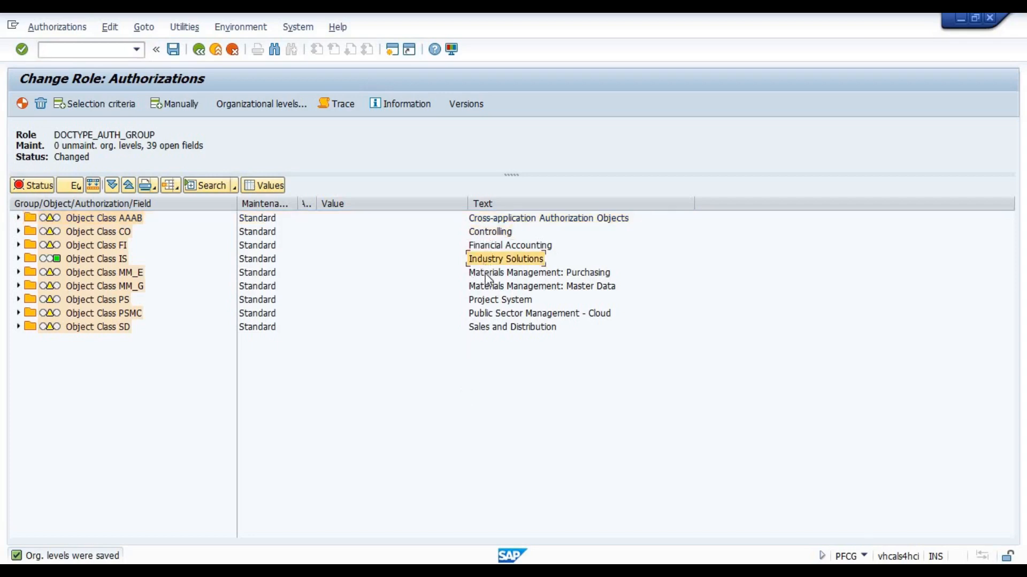
left_click(487, 274)
left_click(490, 301)
left_click(493, 312)
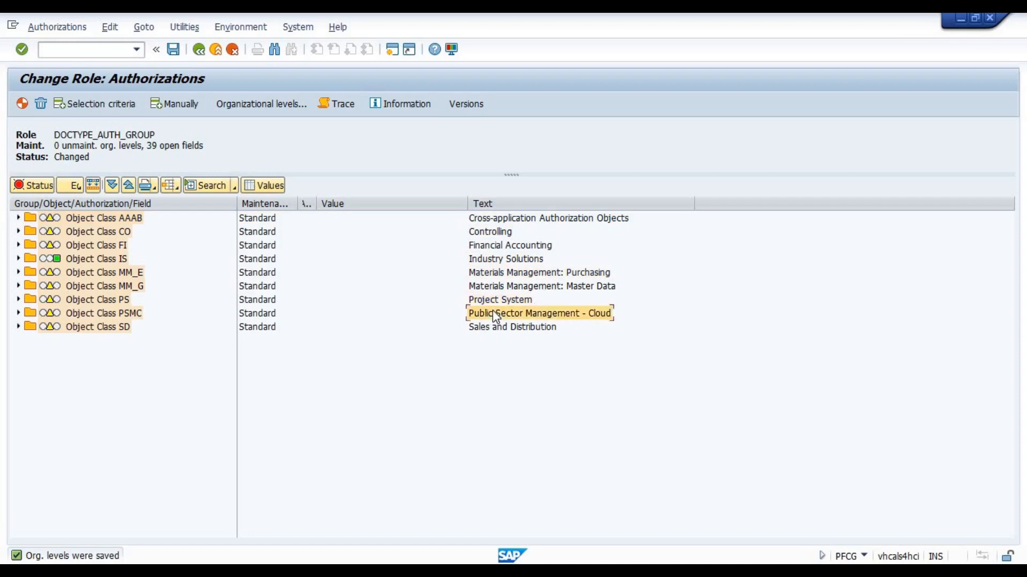
left_click(497, 329)
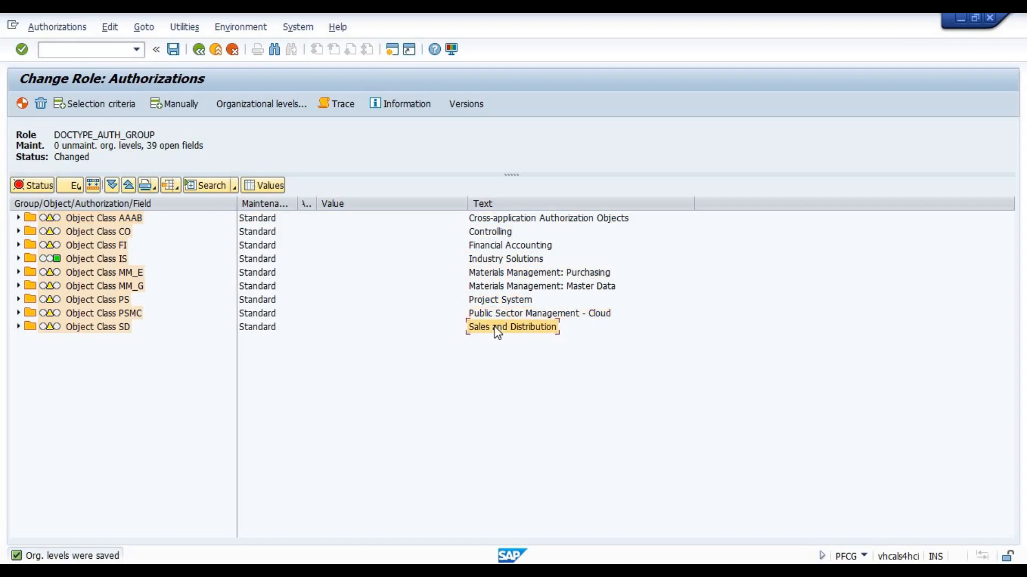
left_click(486, 245)
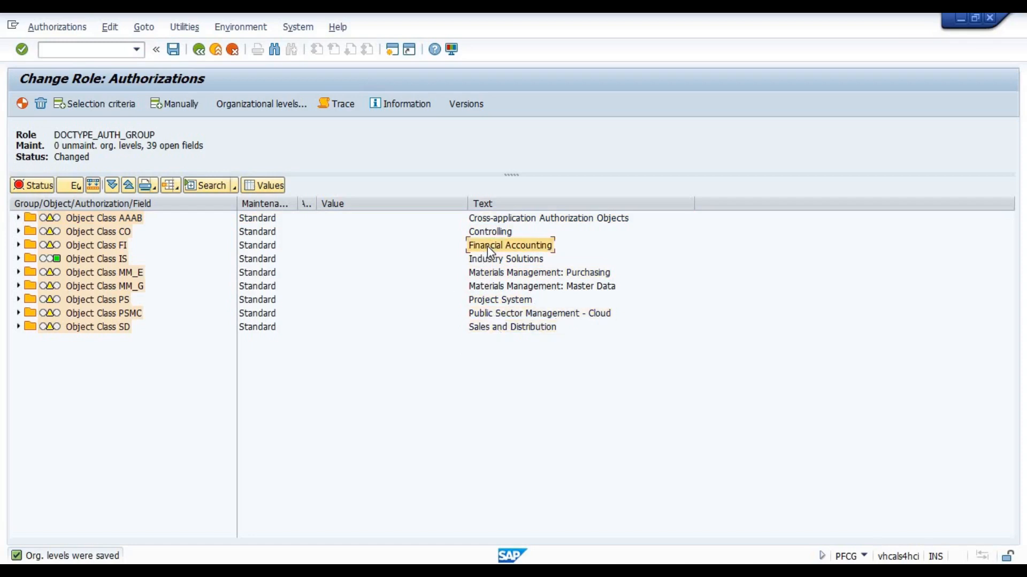
Expand Object Class FI and widen the Text column to show the full authorization object descriptions
left_click(79, 258)
left_click(78, 244)
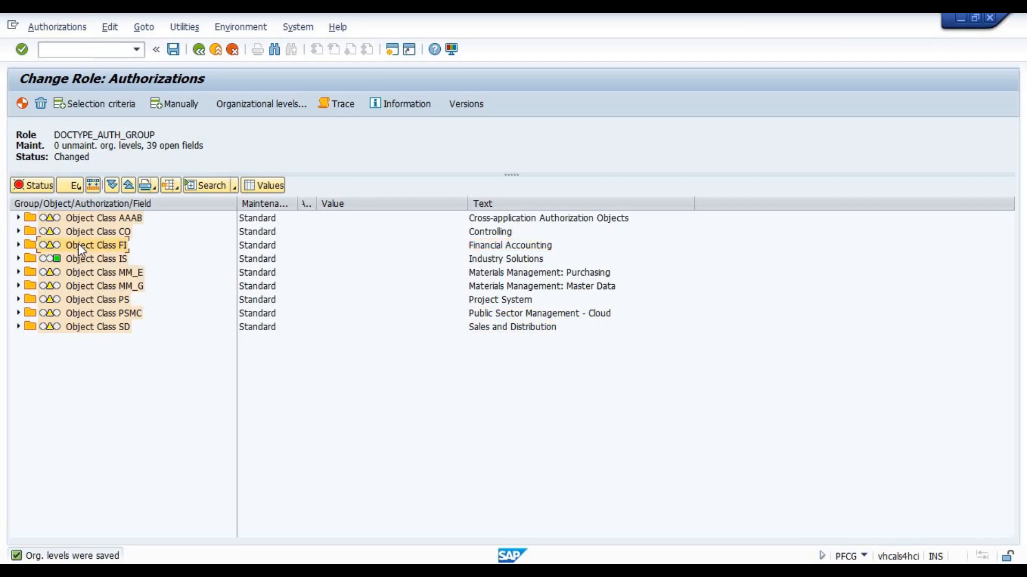
left_click(18, 245)
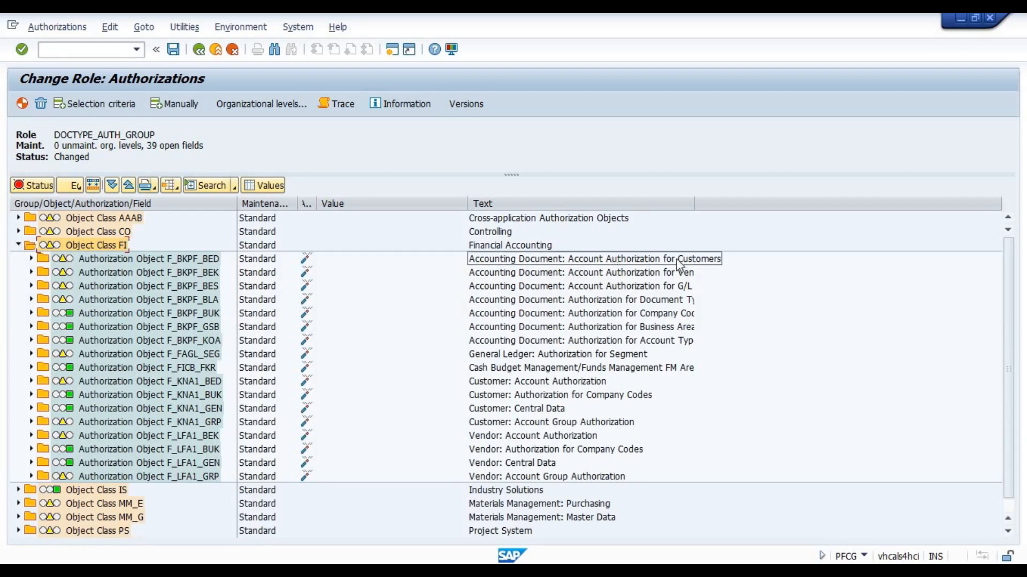
left_click_drag(696, 208, 768, 216)
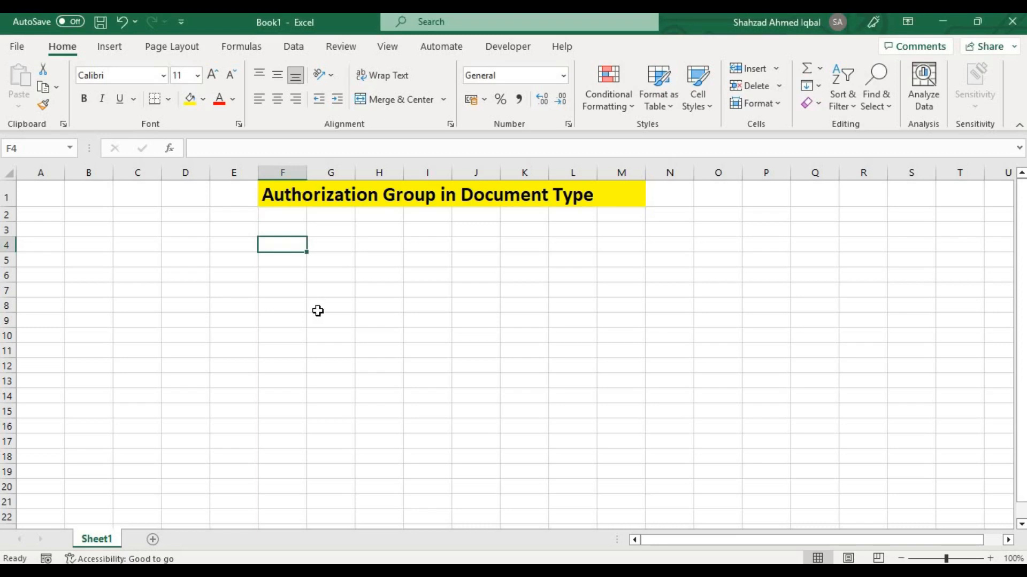
In the Excel workbook Book1, enter F_BKPF_BLA in cell F4 and widen column F to fit it
type("F")
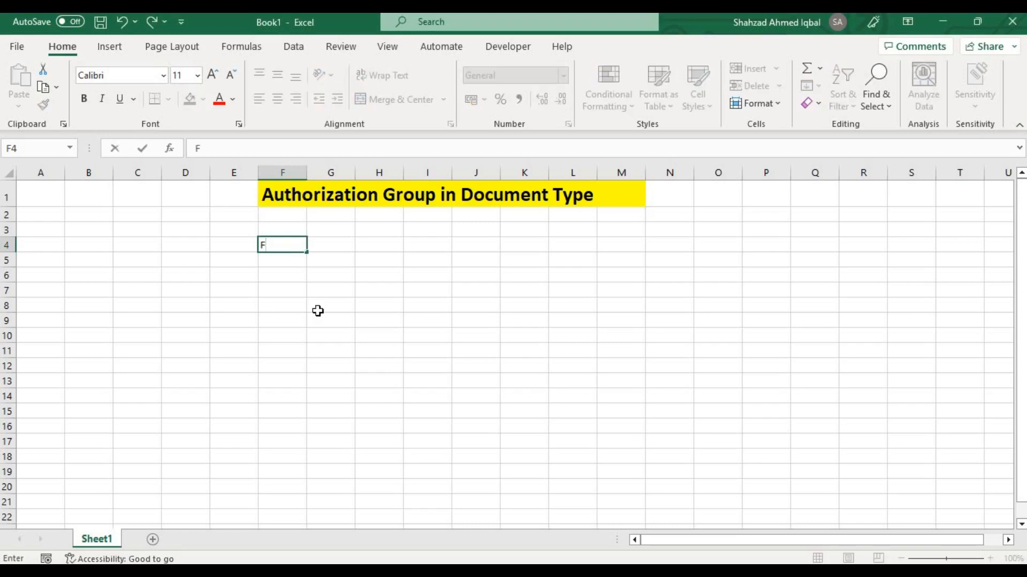
type("_BKPF_BLA")
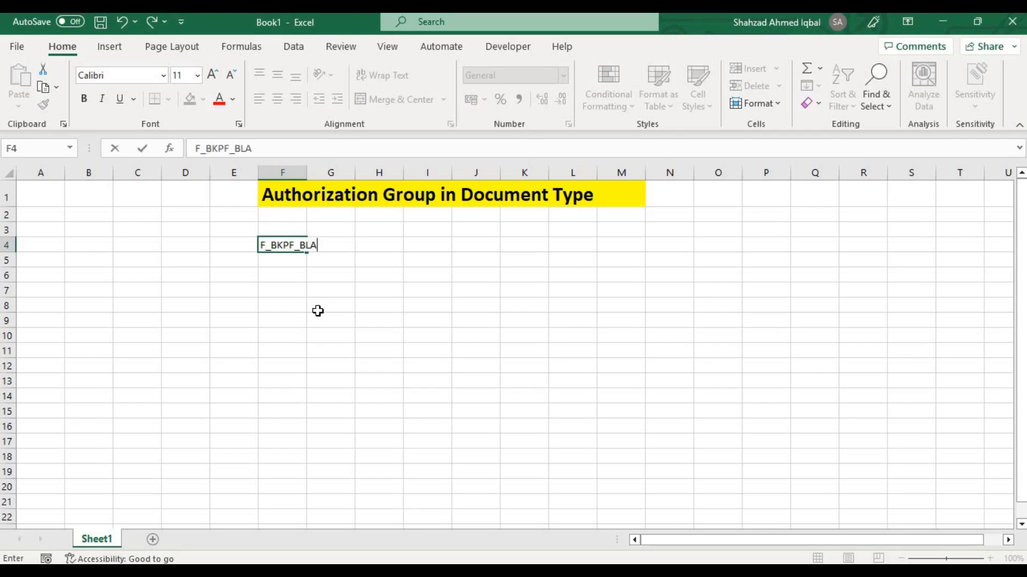
key("Tab")
key("Tab")
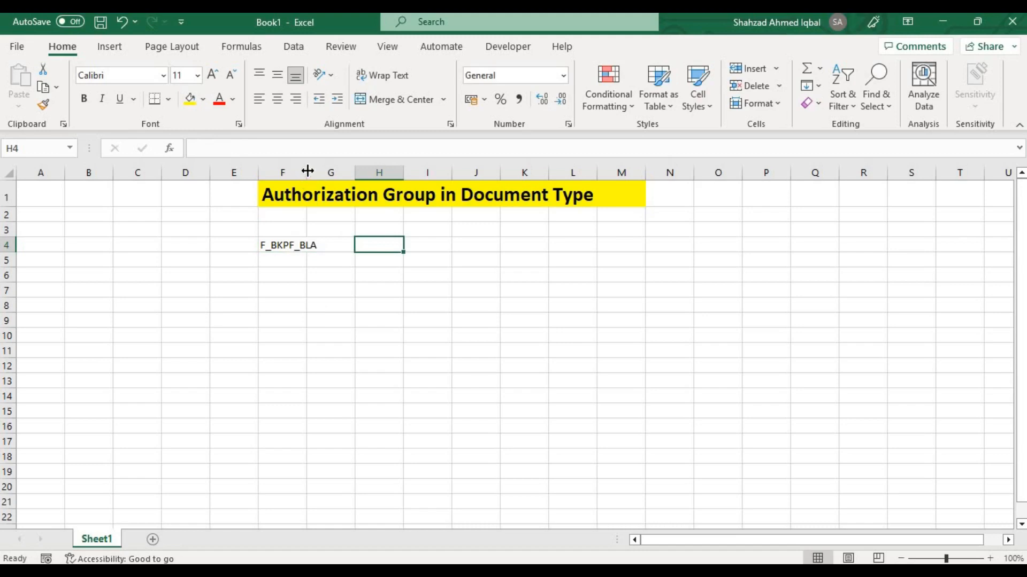
left_click_drag(307, 170, 323, 172)
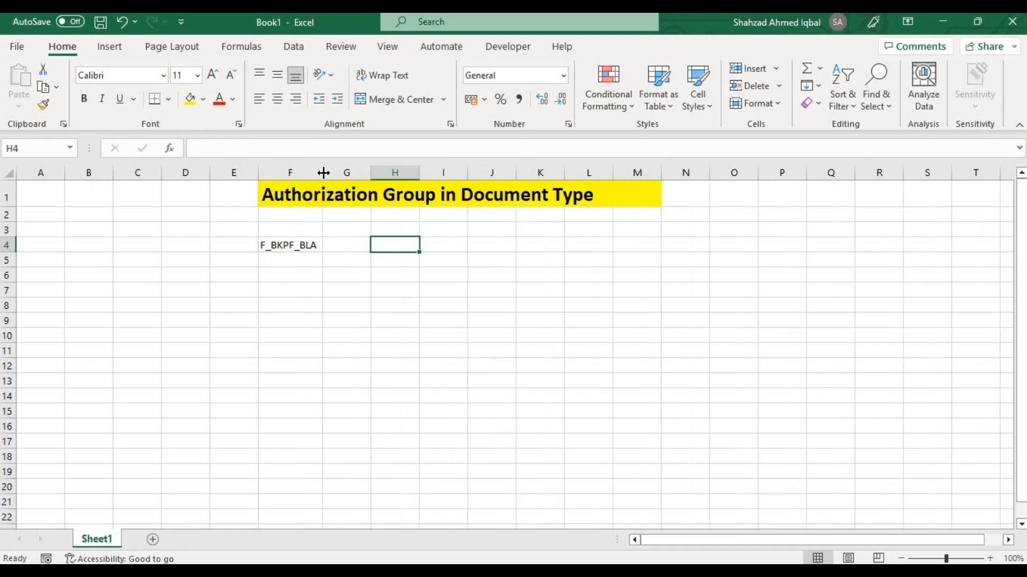
Enter the description "Authorization object which controls the authorization against document type" in cell G4
left_click(341, 246)
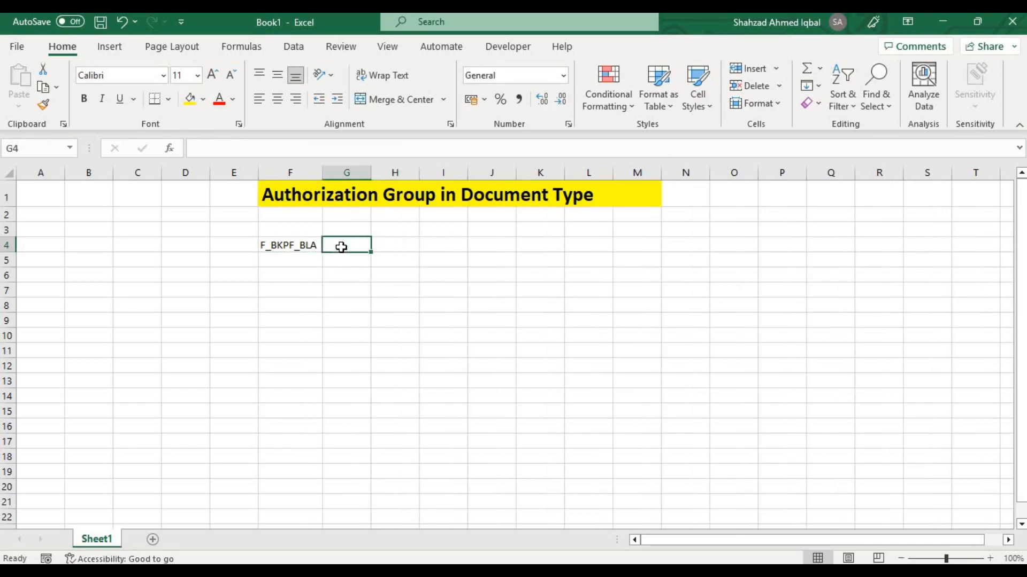
type("A")
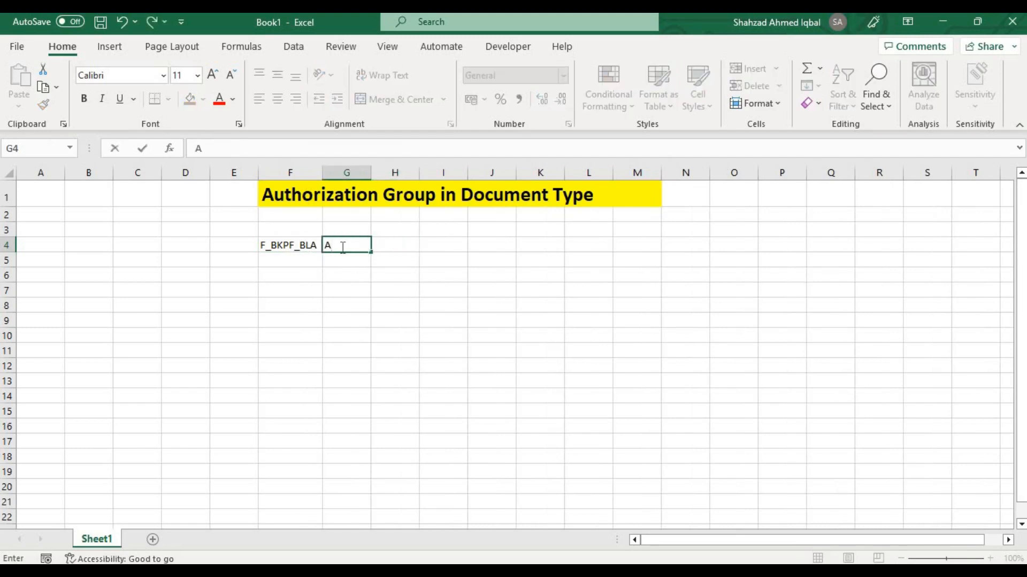
type("uthorizatio")
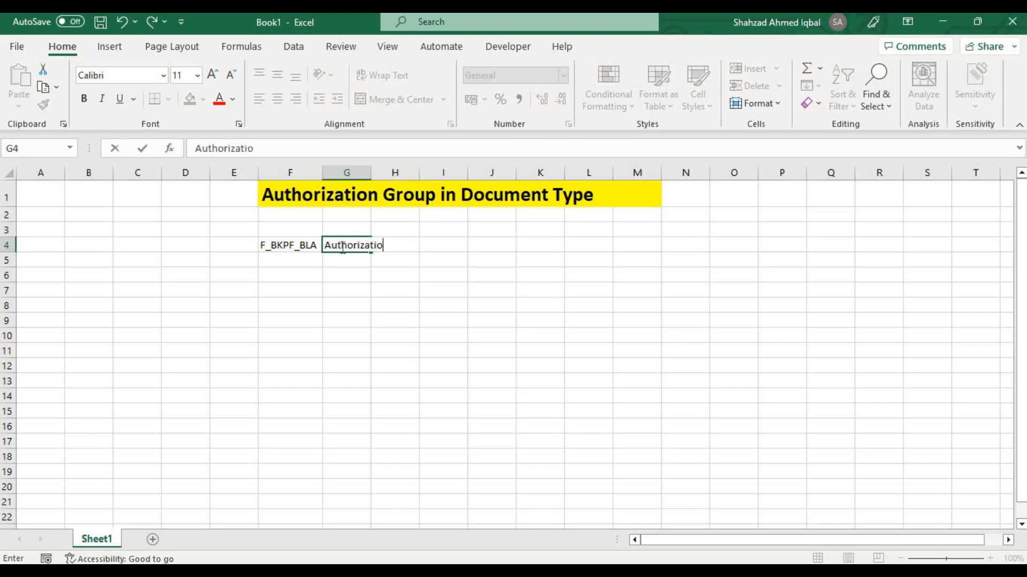
type("n object which contro")
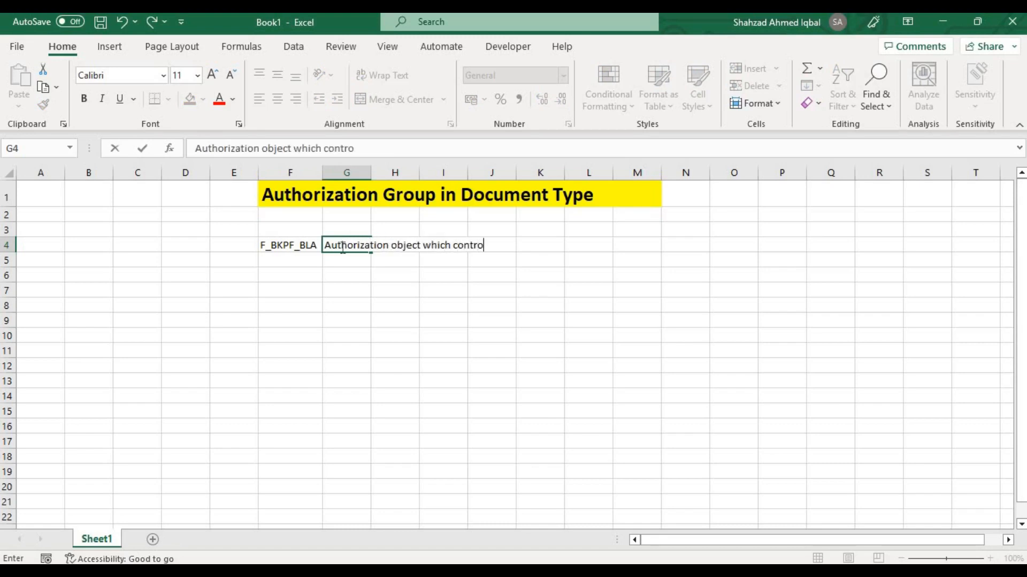
type("l s the autho")
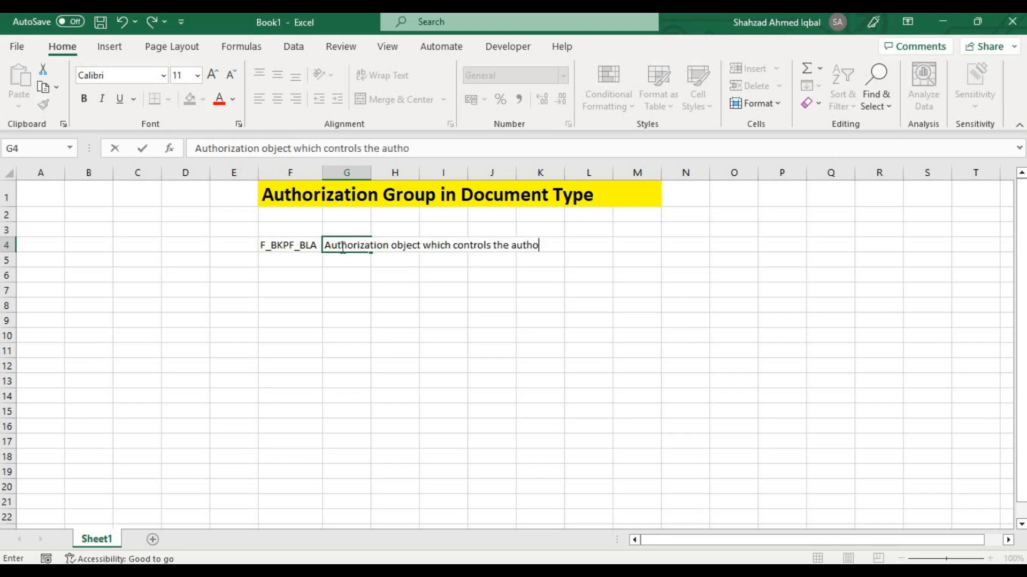
type("riz")
type("ion agan")
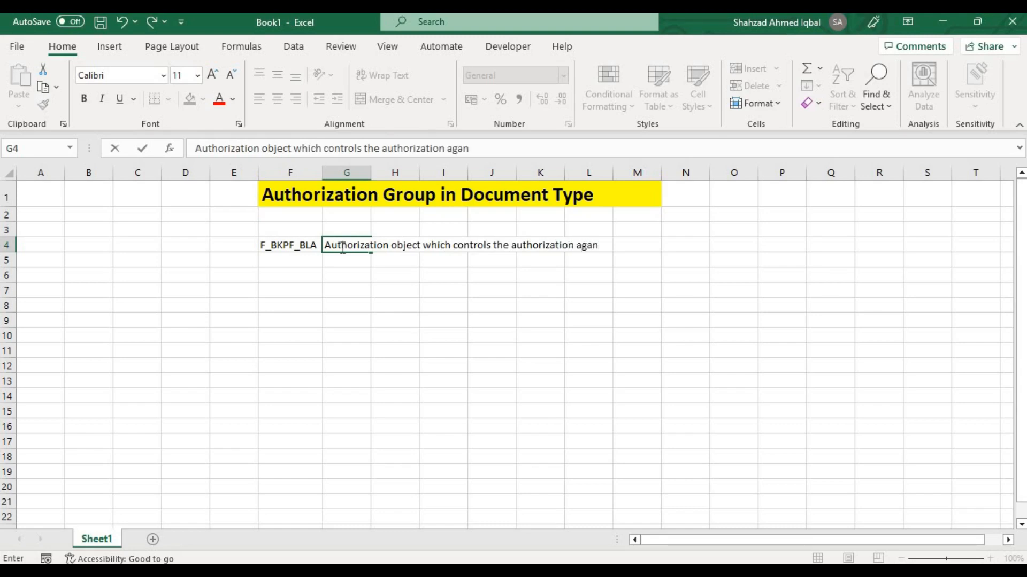
key("BackSpace")
type("isnt")
key("BackSpace")
key("BackSpace")
key("BackSpace")
type("nst document type")
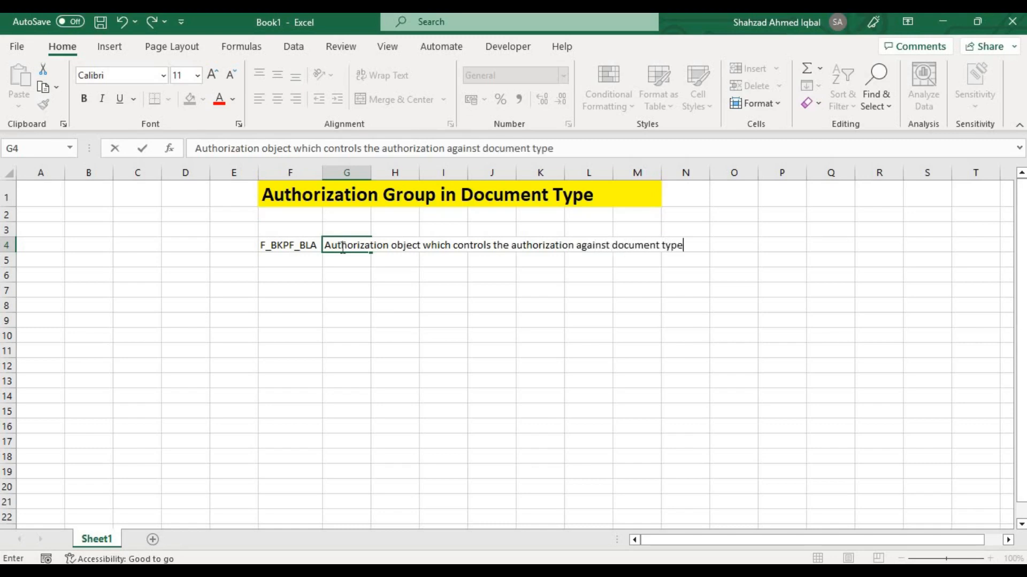
key("Return")
Make the object name F_BKPF_BLA in cell F4 bold
left_click(341, 247)
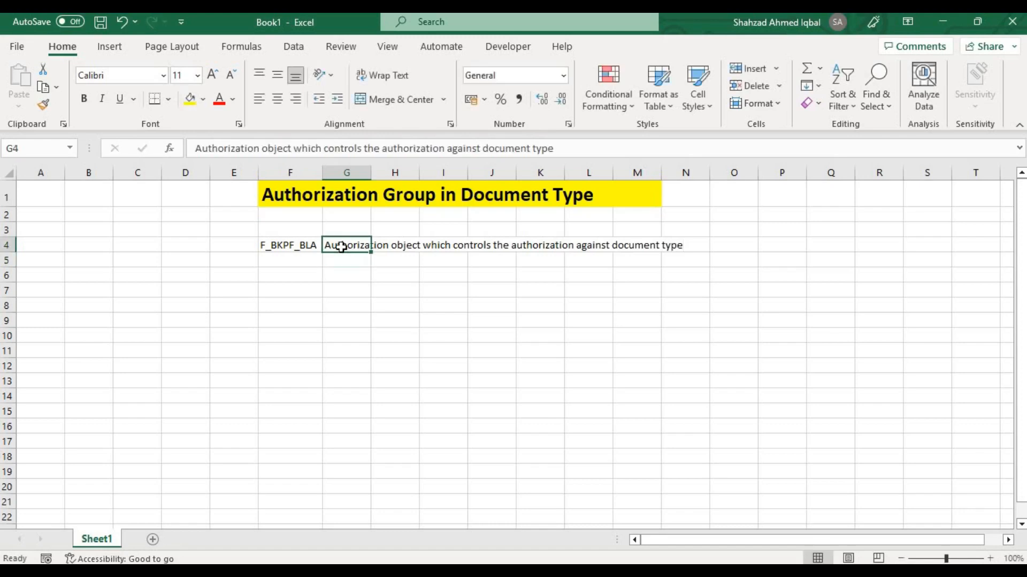
key("Left")
key("ctrl+b")
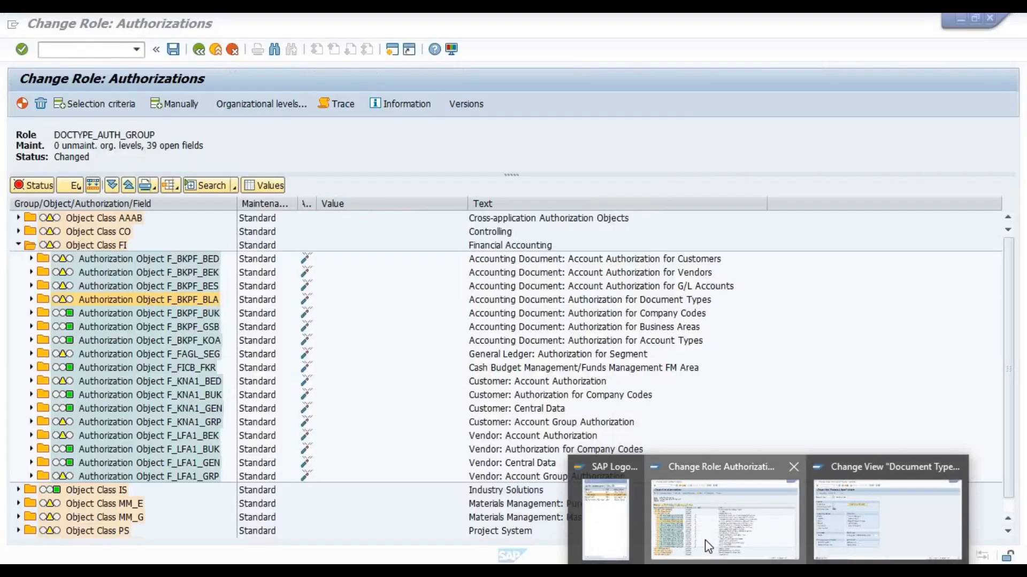
Switch to the SAP role authorizations and expand object F_BKPF_BLA and its authorization down to the field level
left_click(704, 540)
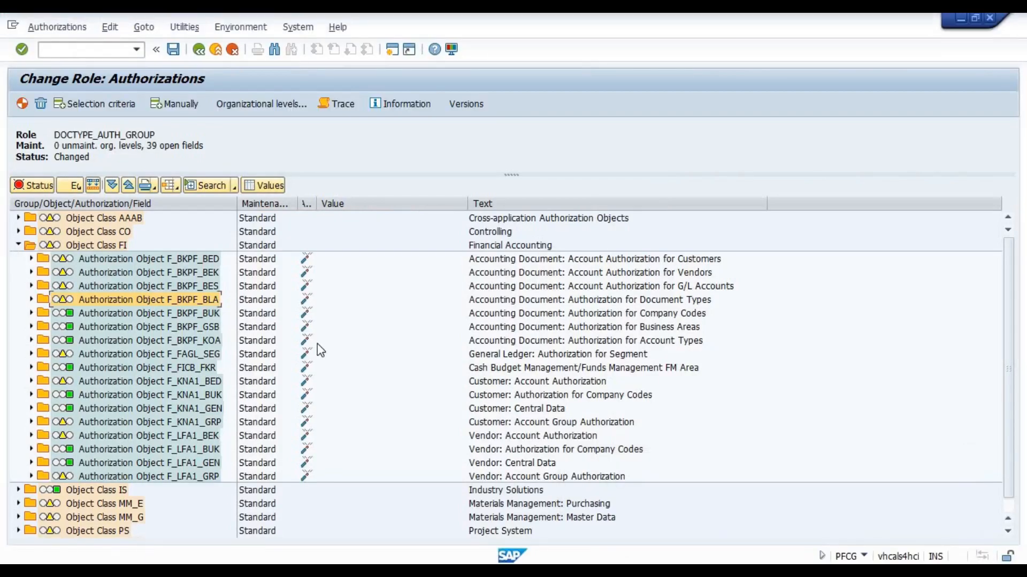
left_click(30, 300)
left_click(45, 313)
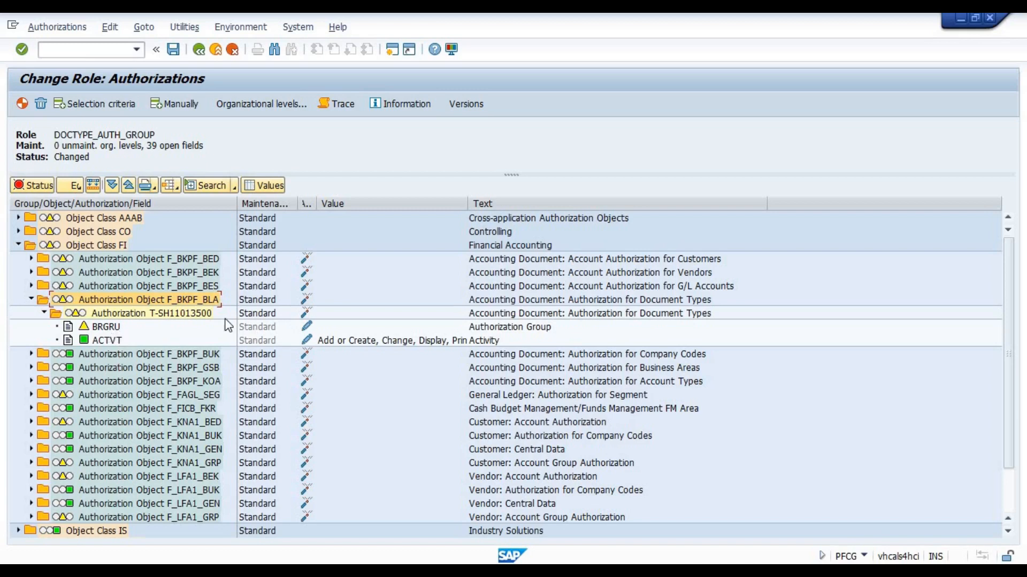
In the ACTVT field of F_BKPF_BLA, deselect activity 85 Reverse and save the activity values
left_click(101, 341)
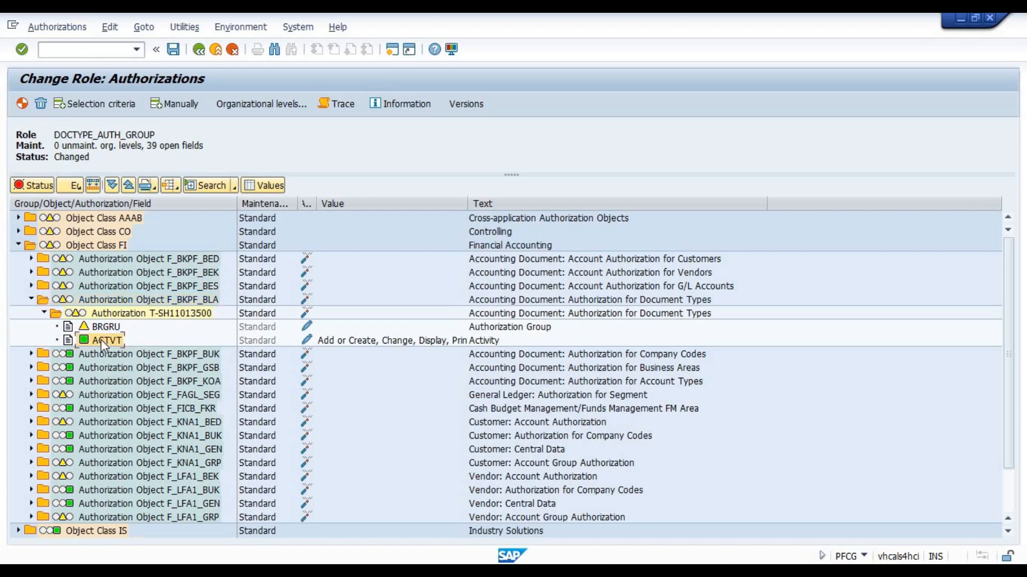
left_click(306, 339)
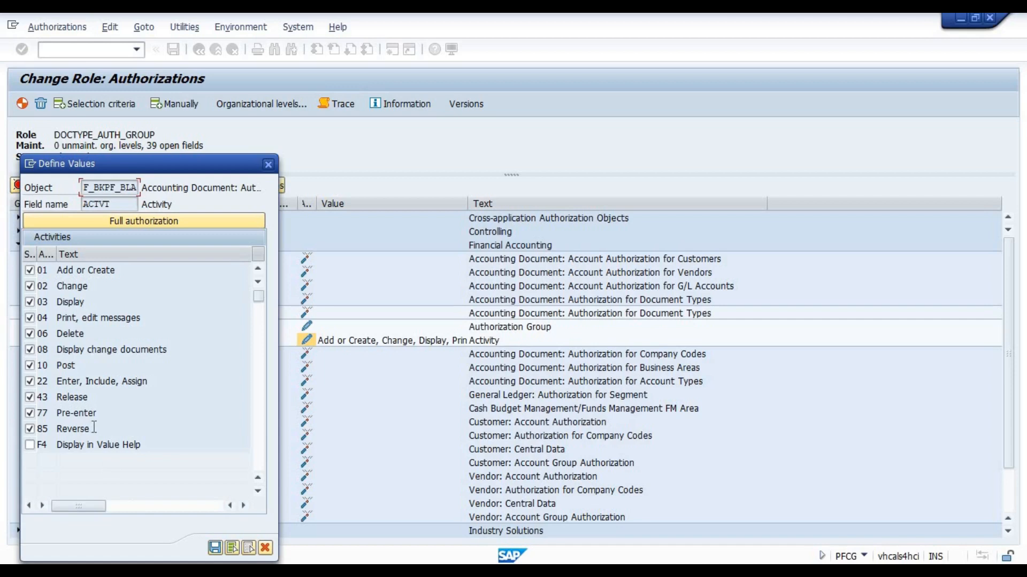
left_click_drag(94, 428, 68, 429)
left_click(28, 429)
left_click(215, 548)
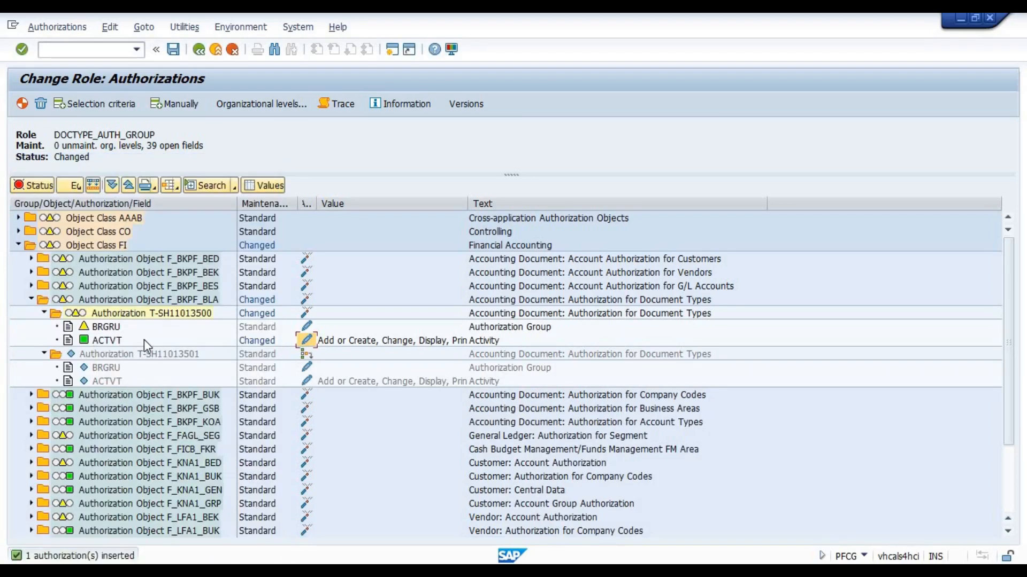
Compare the role's BRGRU field with the technical field name of Authorization Group in the KR document type details
left_click(107, 327)
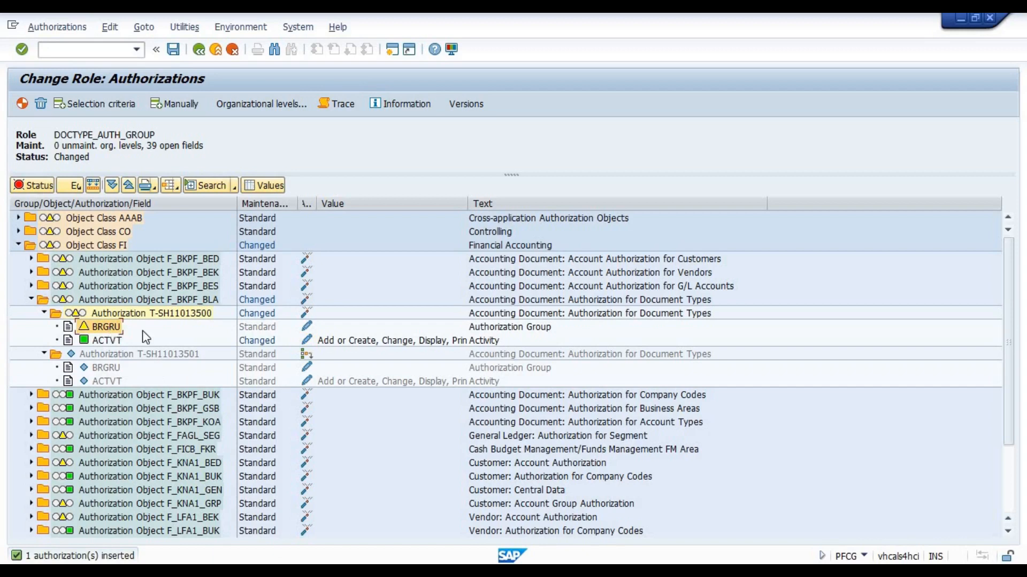
left_click(479, 327)
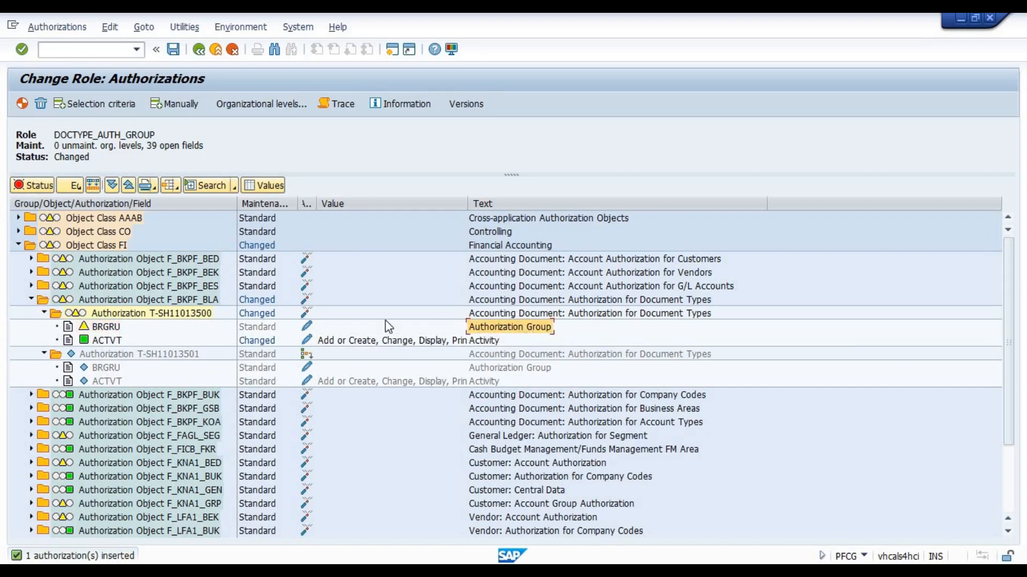
left_click(107, 327)
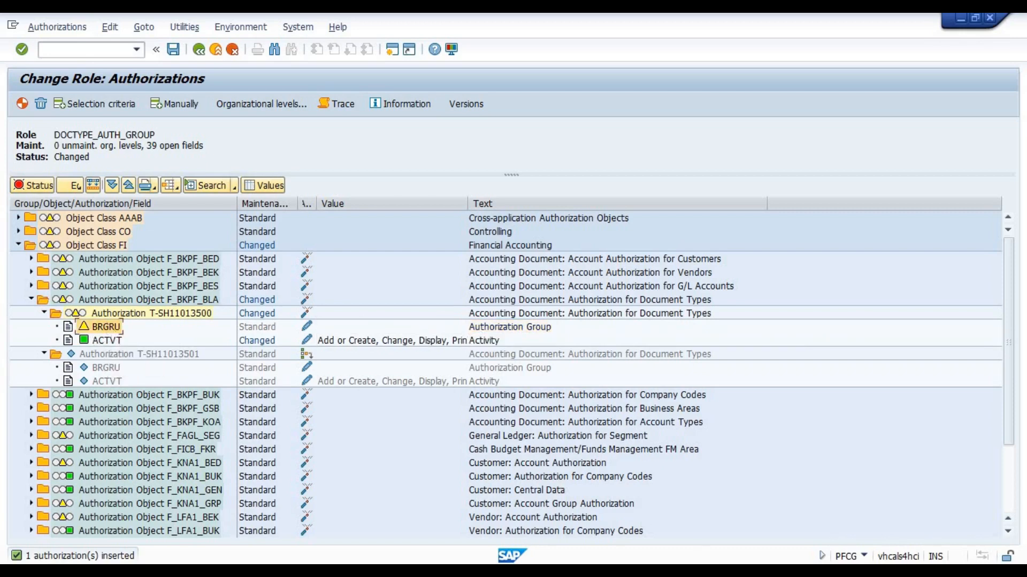
left_click(889, 532)
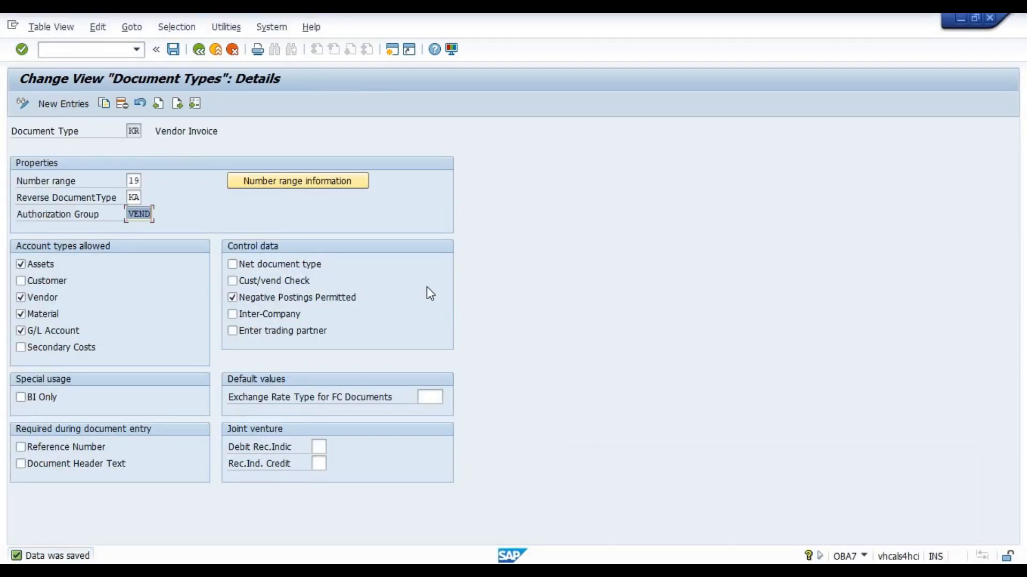
left_click(139, 214)
key("F1")
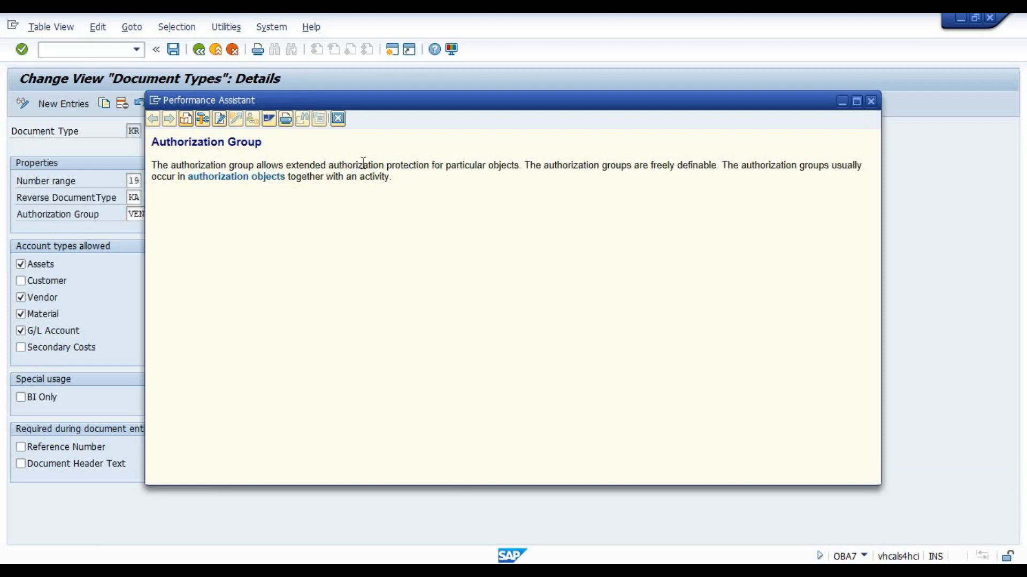
left_click(202, 119)
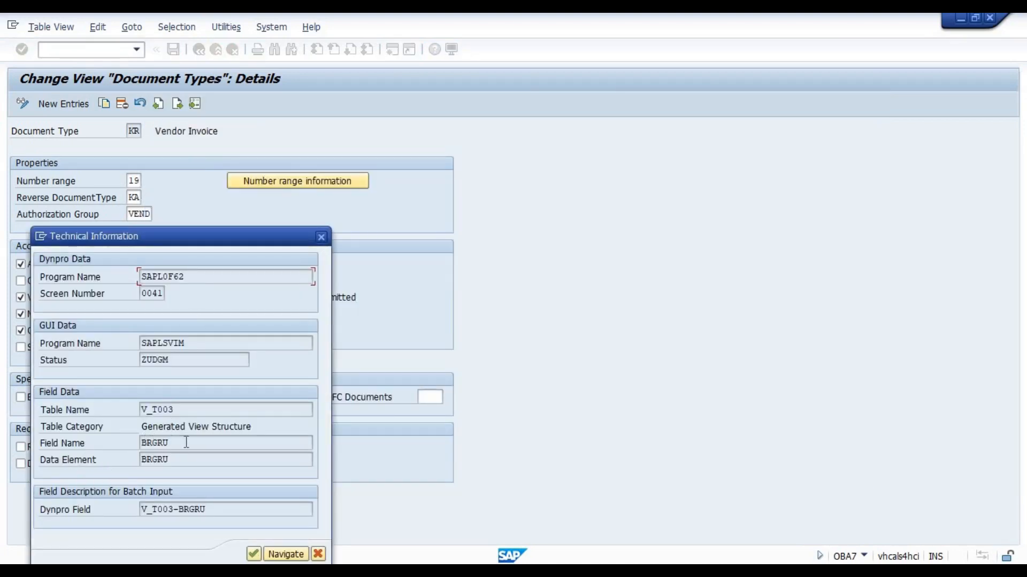
left_click_drag(187, 442, 141, 444)
left_click(254, 554)
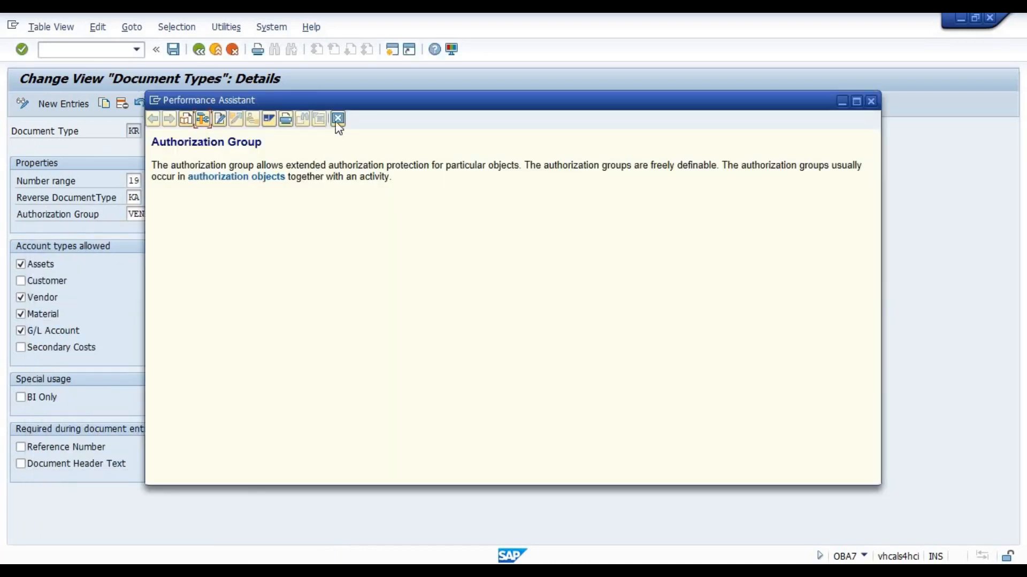
left_click(335, 120)
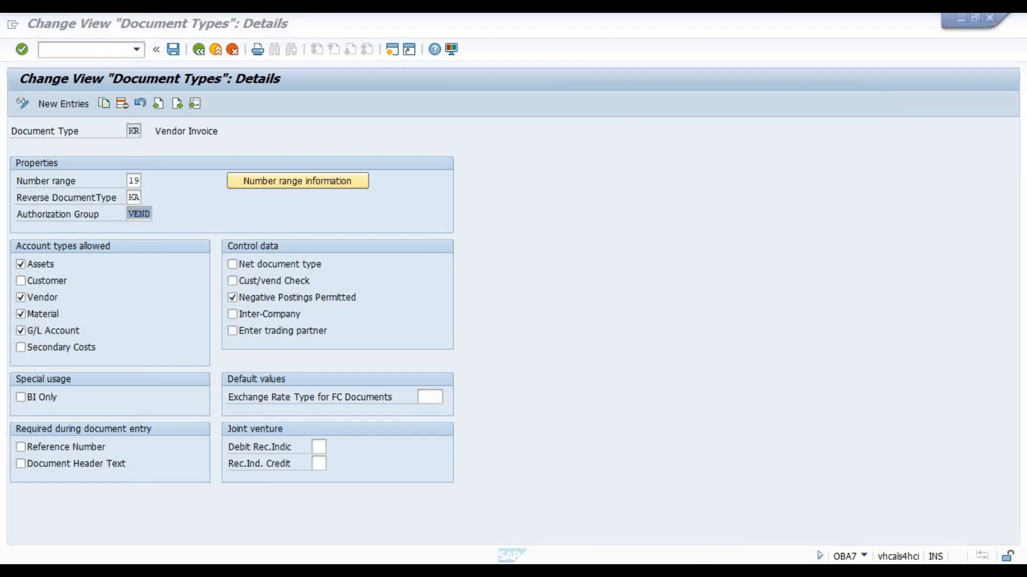
Back in the role, search the BRGRU field's possible values for authorization object F_BKPF_BLA, and close without entering a value
left_click(703, 535)
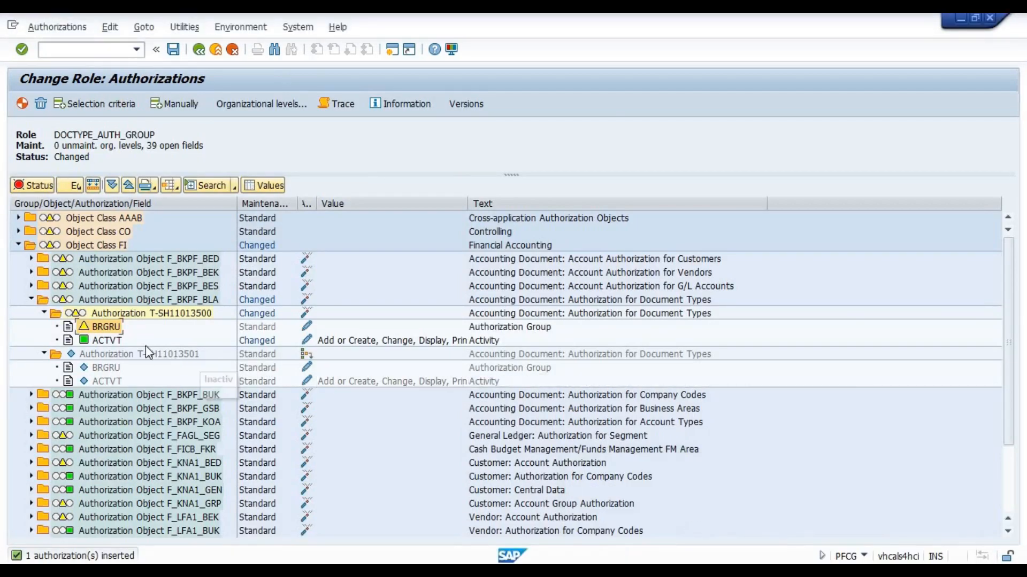
left_click(307, 328)
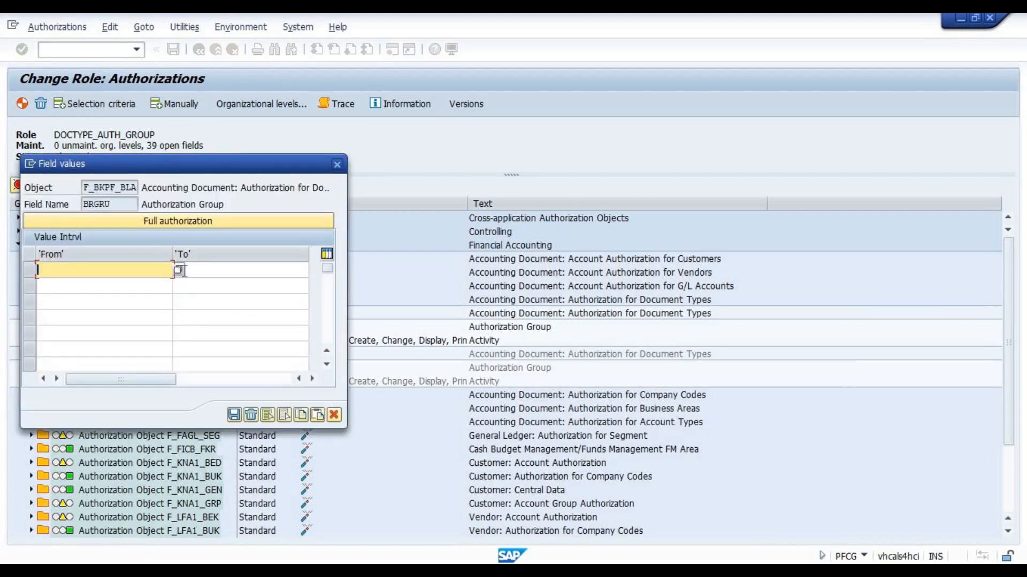
left_click(178, 270)
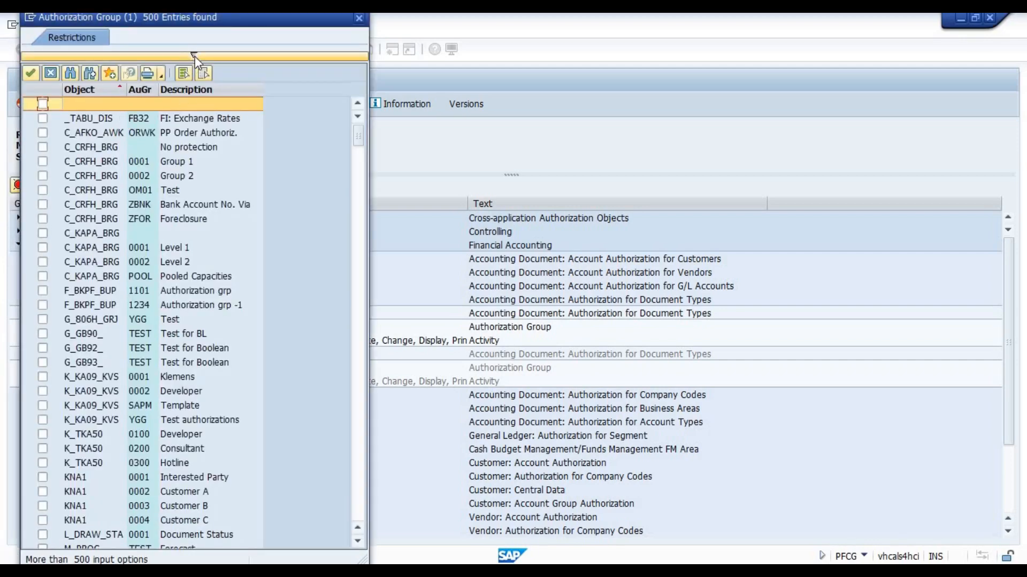
left_click(194, 56)
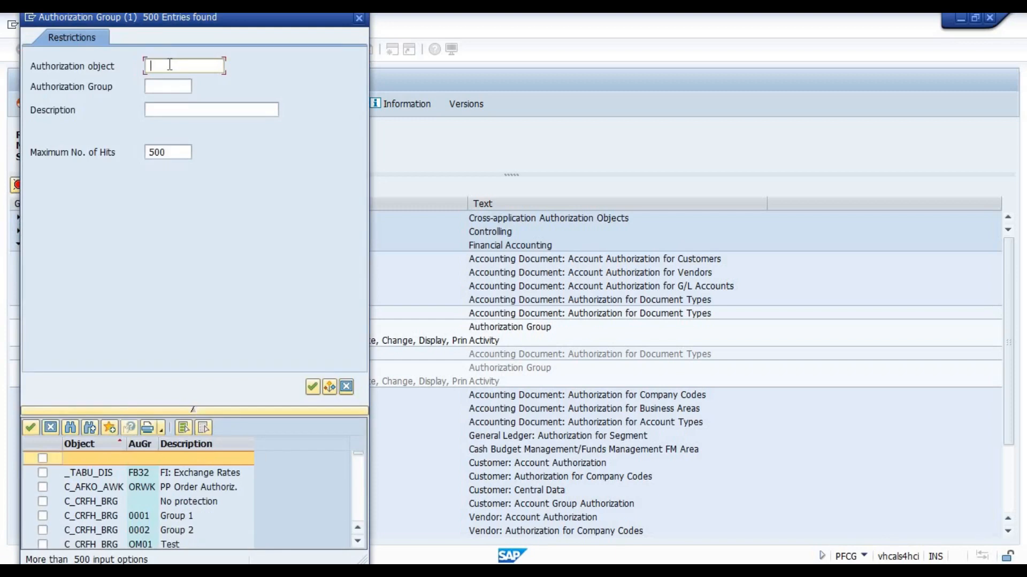
type("F_BKPF_BLA")
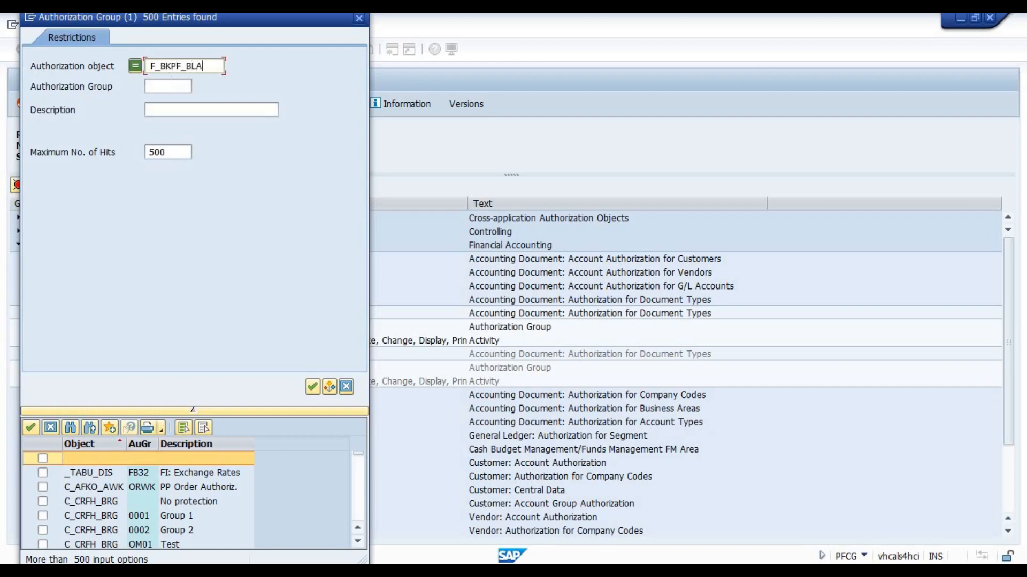
left_click_drag(205, 66, 141, 66)
key("ctrl+c")
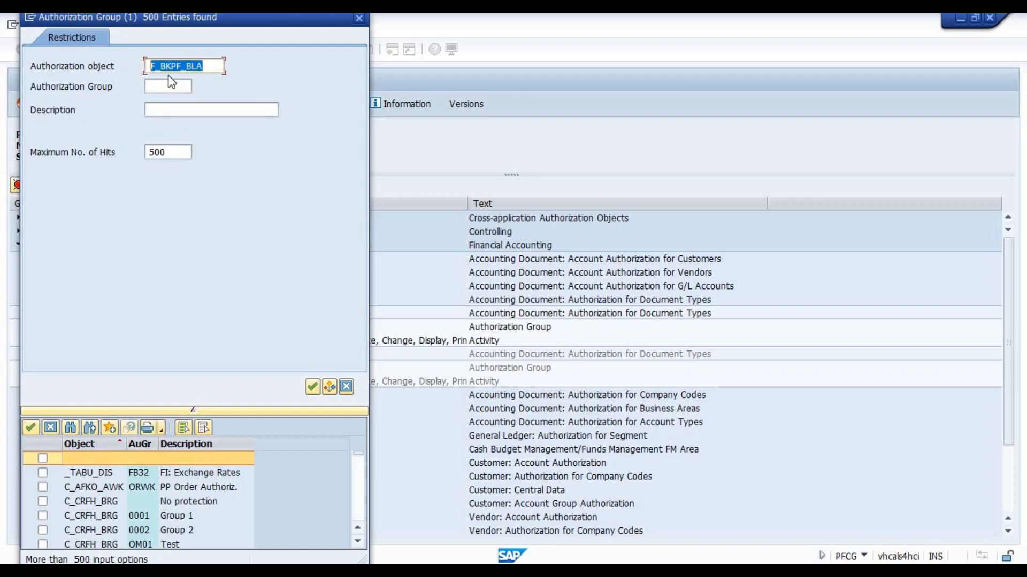
key("Return")
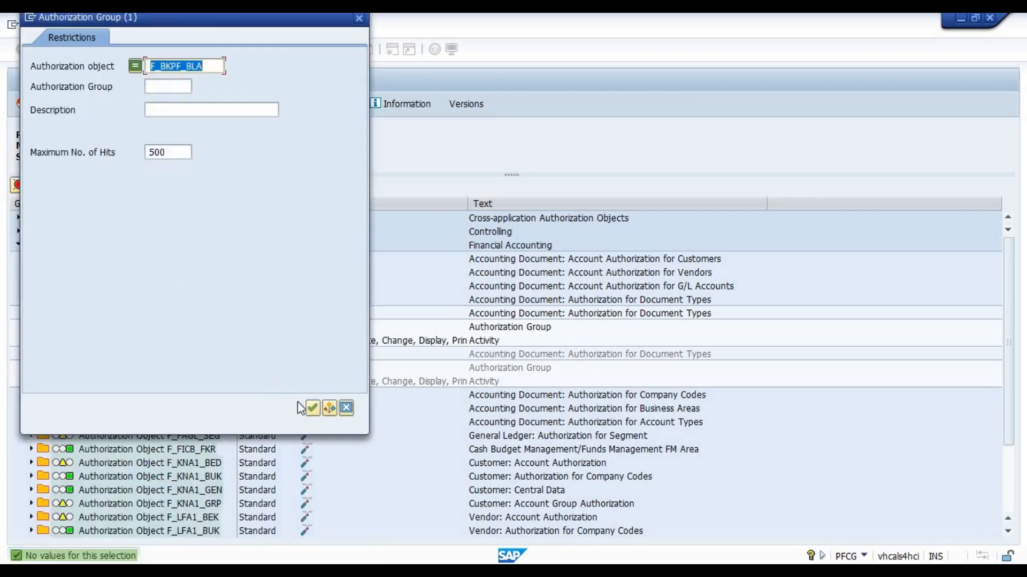
left_click(346, 408)
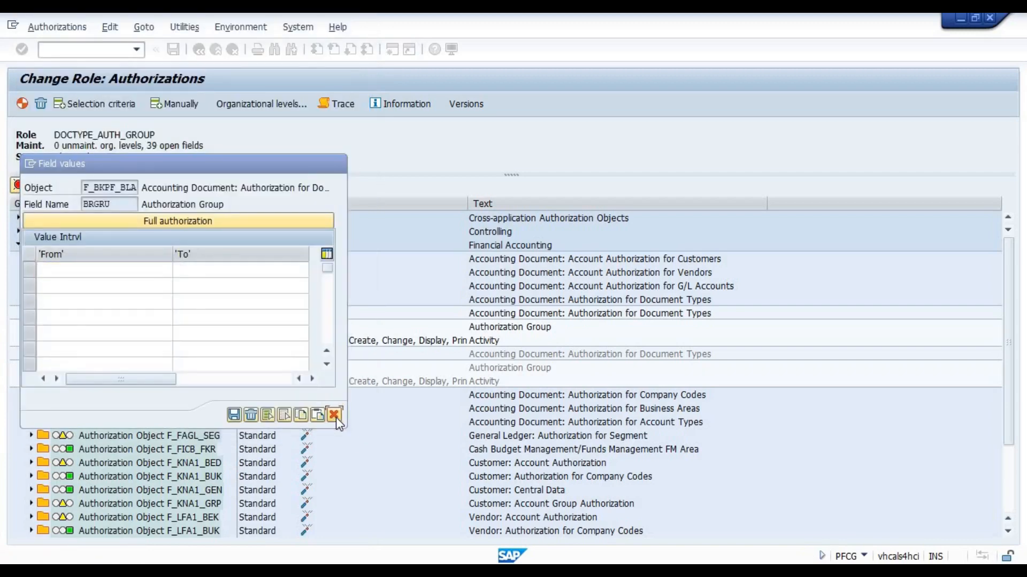
left_click(335, 416)
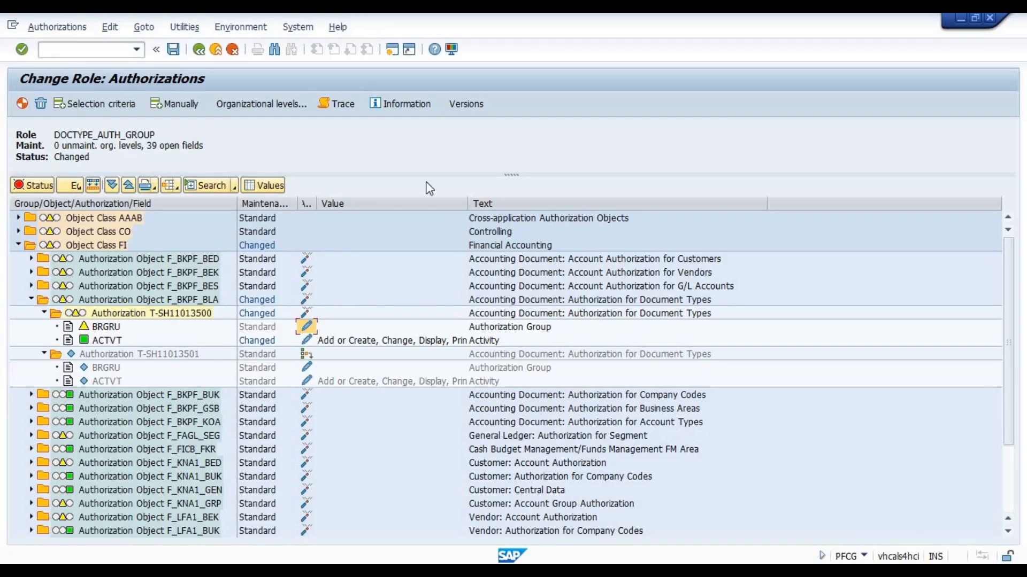
Open a new maximized SAP session and start transaction SM30
left_click(392, 49)
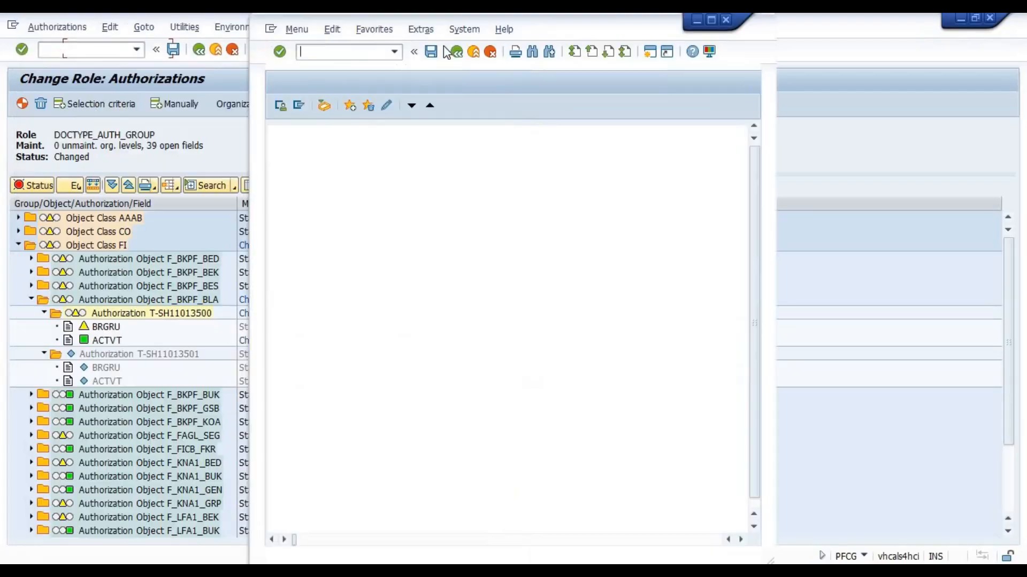
left_click(711, 20)
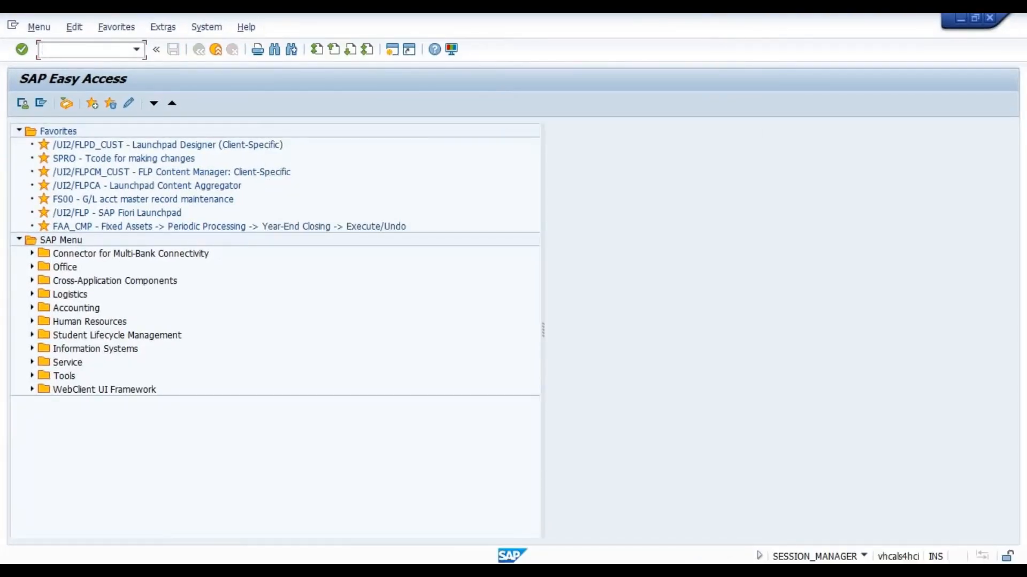
type("SM30")
key("Return")
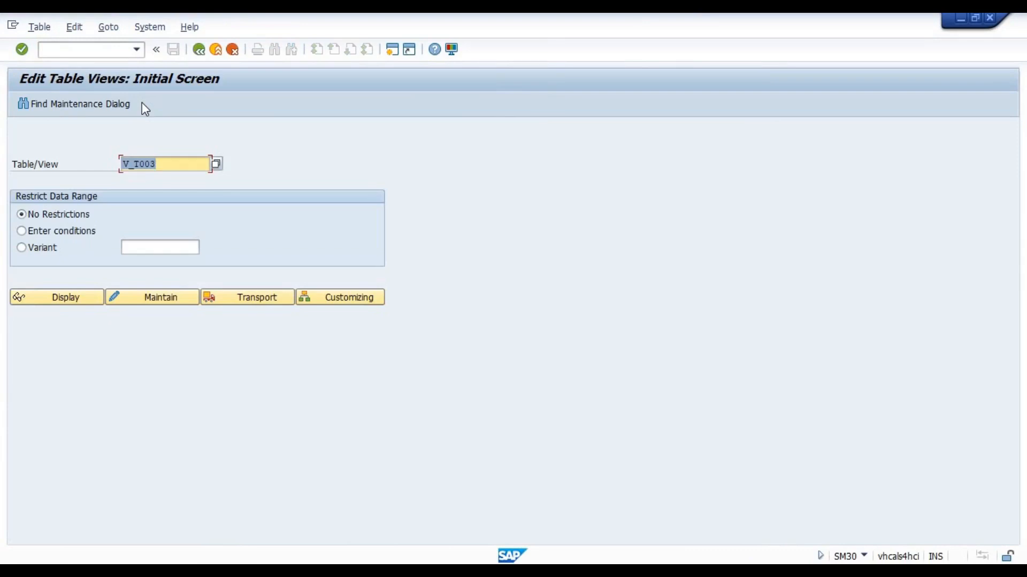
Set the table/view for maintenance to V_TBRG
key("Right")
key("BackSpace")
key("BackSpace")
key("BackSpace")
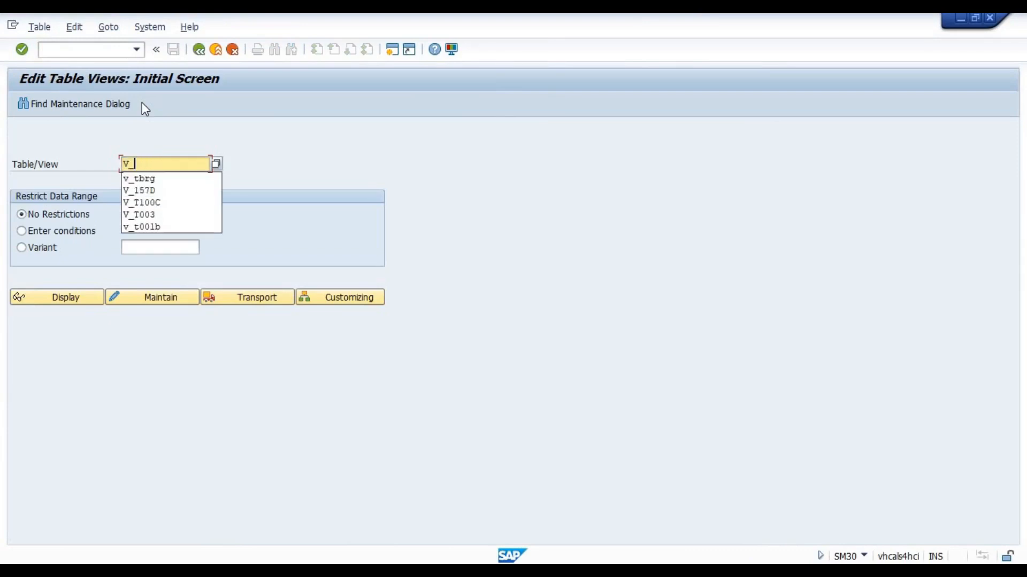
key("Down")
key("Return")
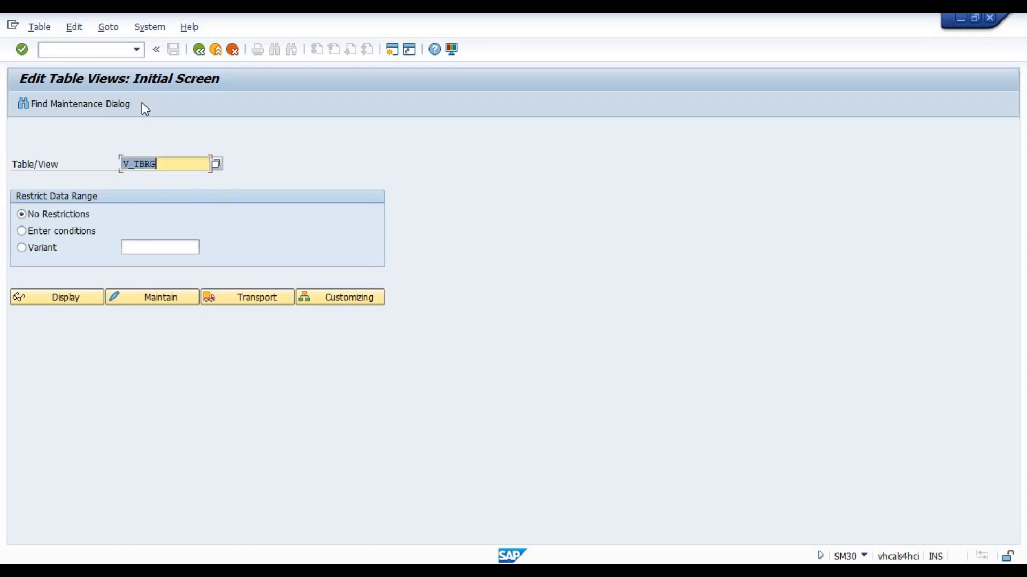
left_click(176, 160)
Switch to the Excel notes and enter V_TBRG in cell F6
left_click(379, 570)
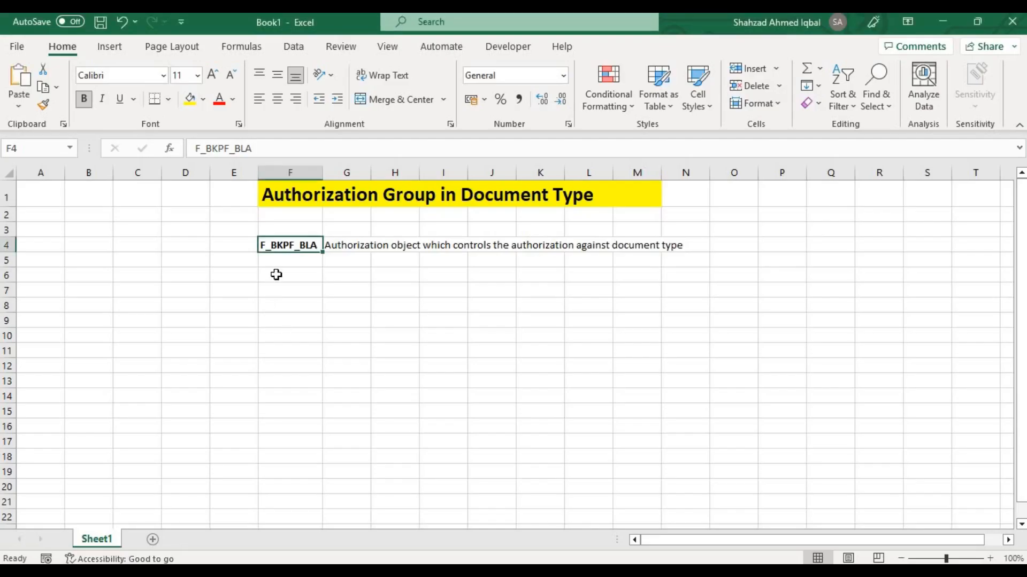
left_click(276, 274)
type("V_")
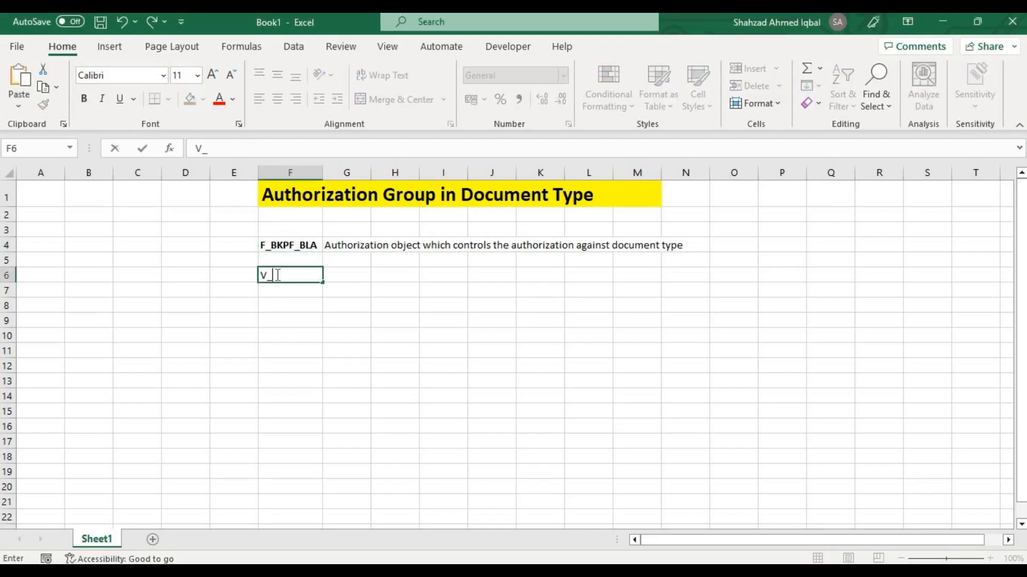
type("TBRG")
key("Tab")
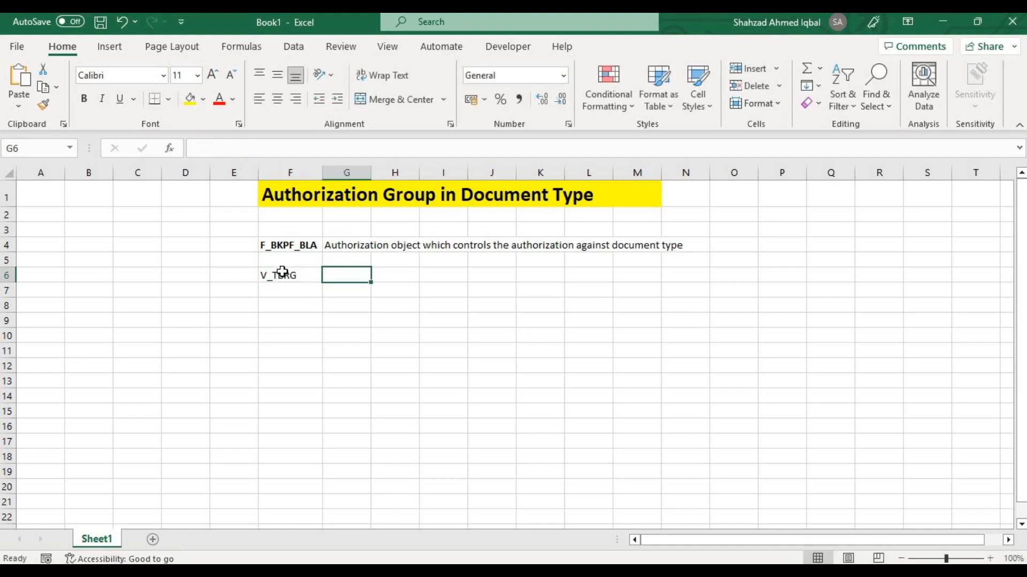
Describe V_TBRG in cell G6 as "Table which maintain the value of authorization object in role"
type("T")
type("abl")
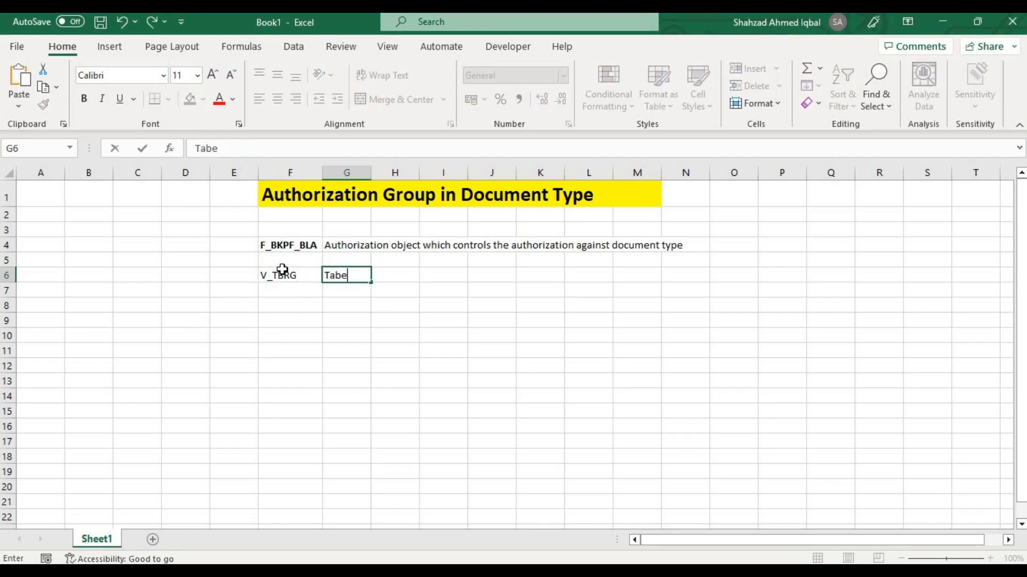
key("BackSpace")
type("le which maintain t")
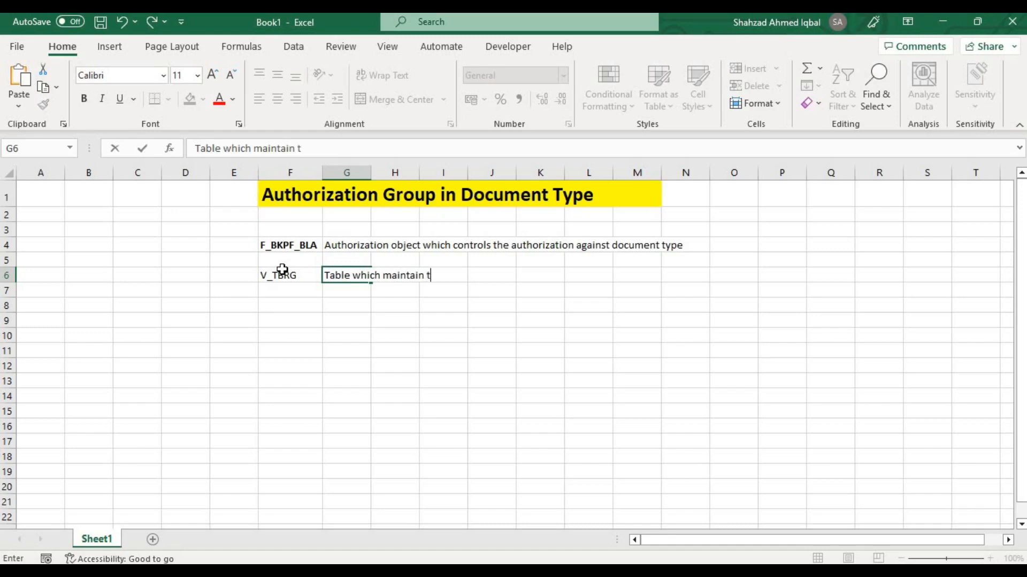
type("he value of au")
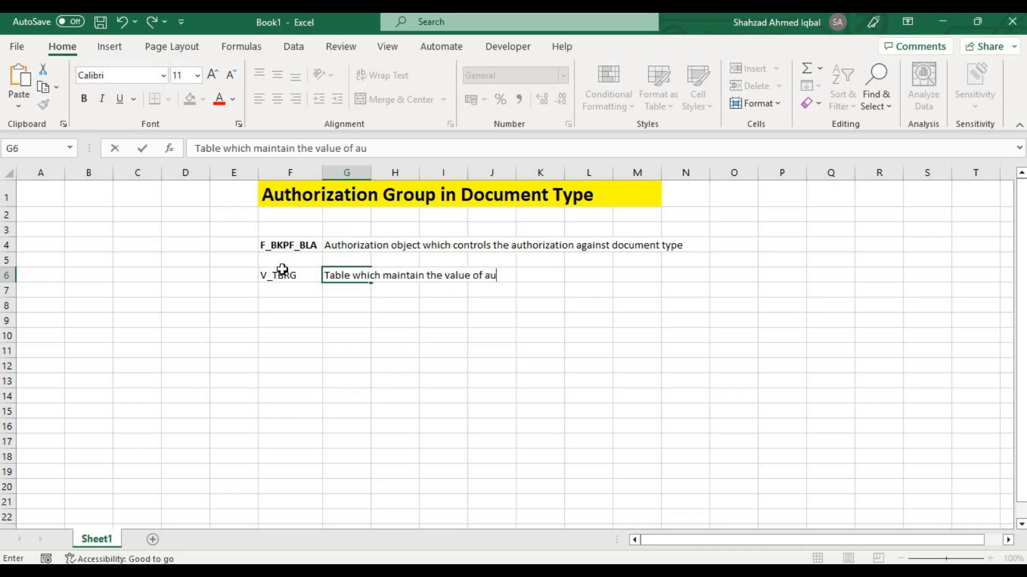
key("BackSpace")
type("uthorization object ")
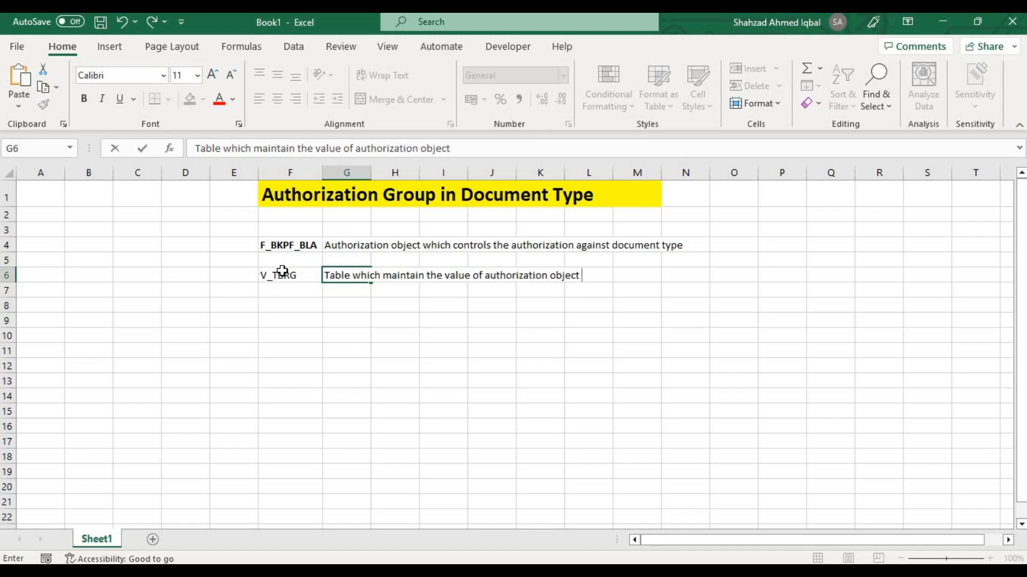
type("in role")
key("Return")
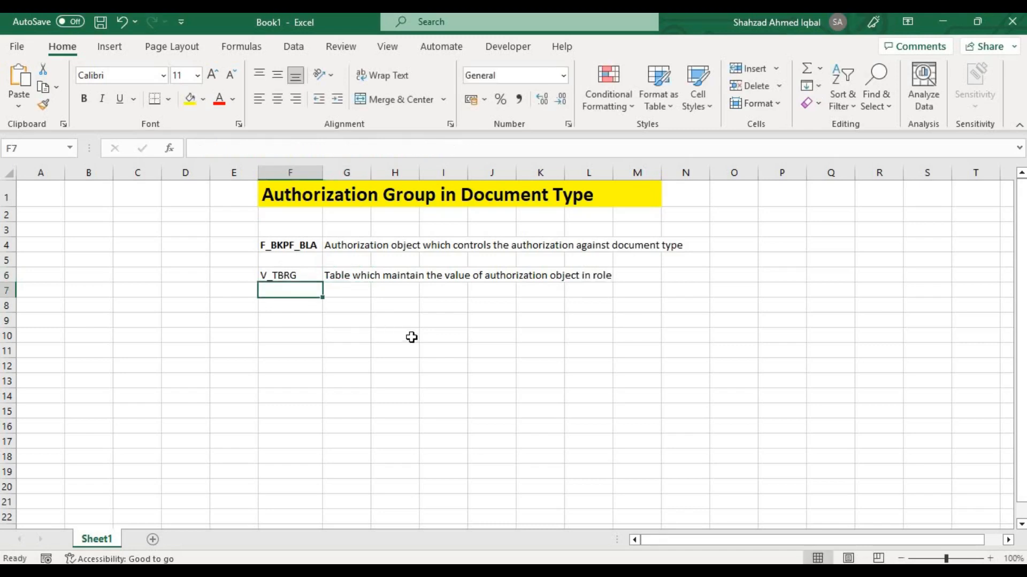
key("Return")
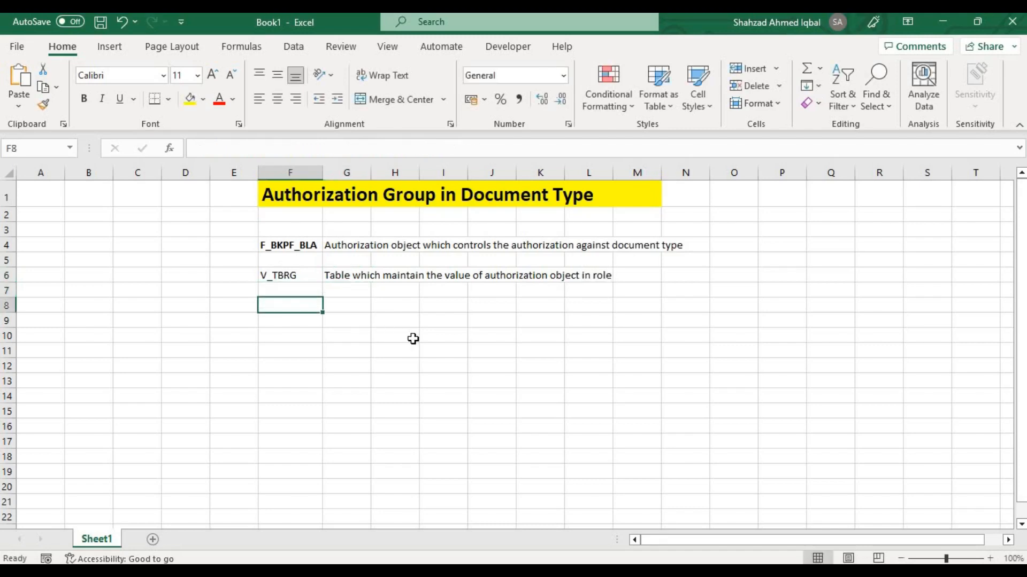
left_click(299, 280)
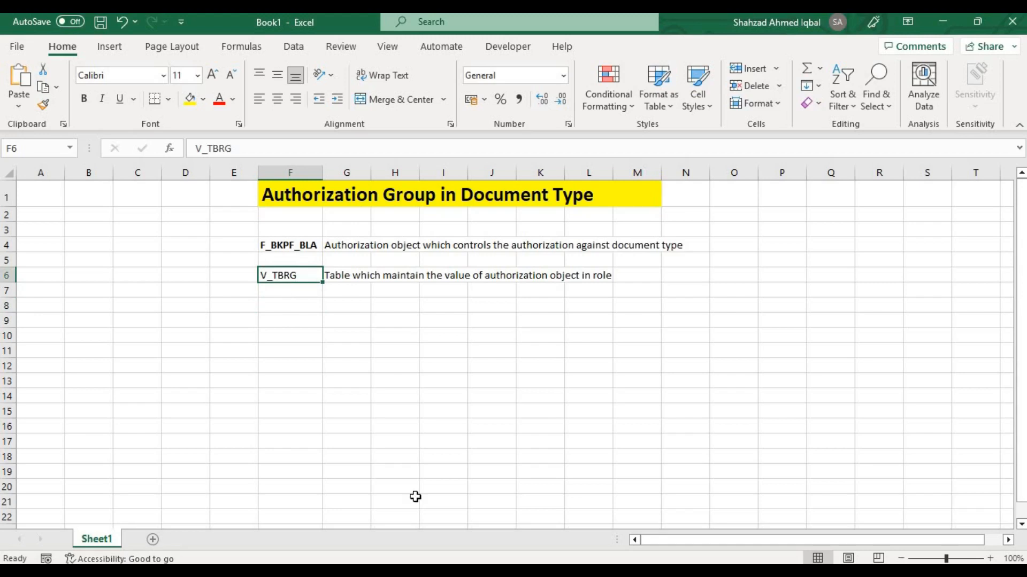
Return to the SAP table view session and open V_TBRG for maintenance with authorization object F_BKPF_BLA as the work area
mouse_move(754, 572)
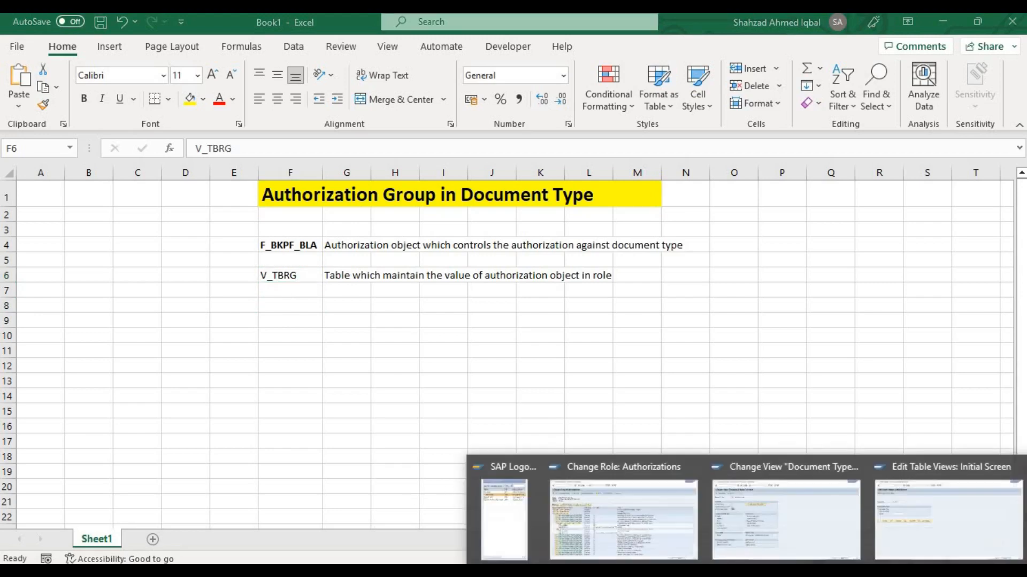
left_click(939, 524)
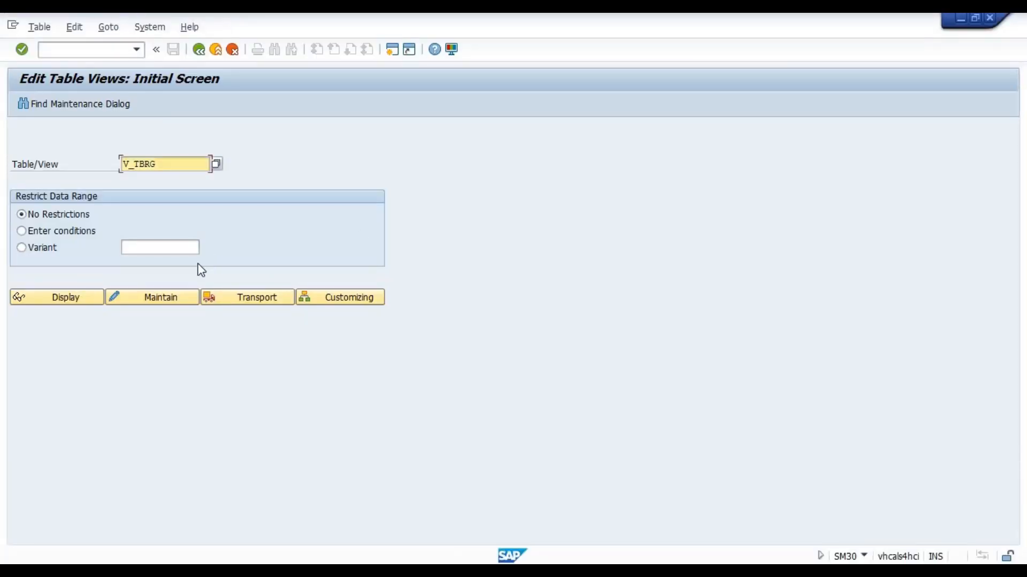
left_click(168, 295)
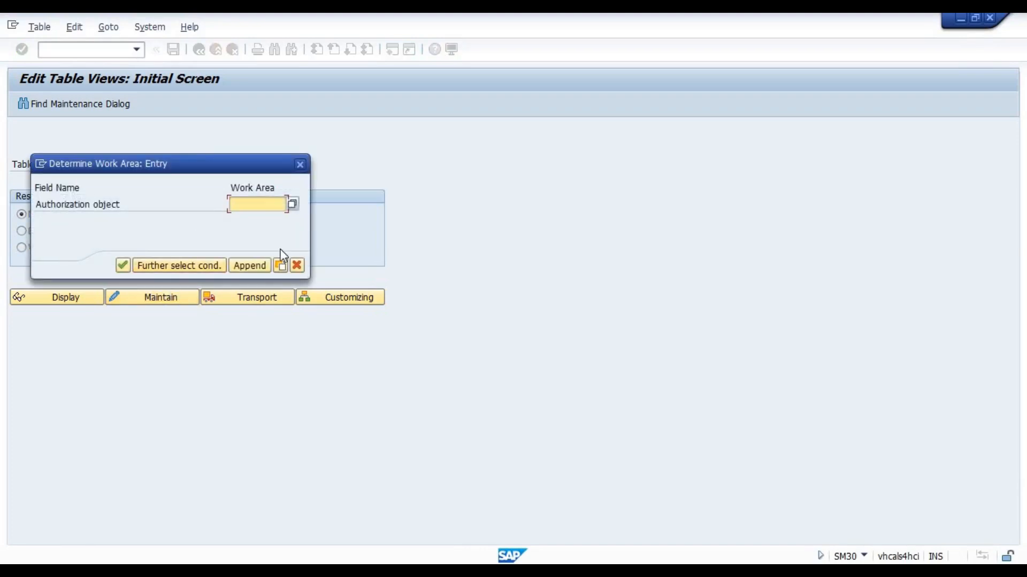
key("ctrl+v")
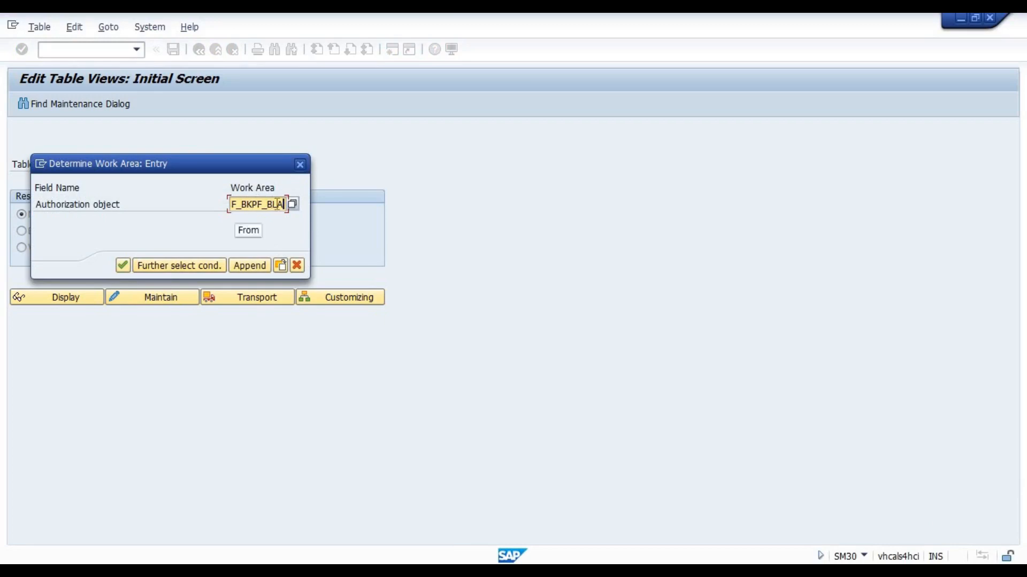
left_click(123, 265)
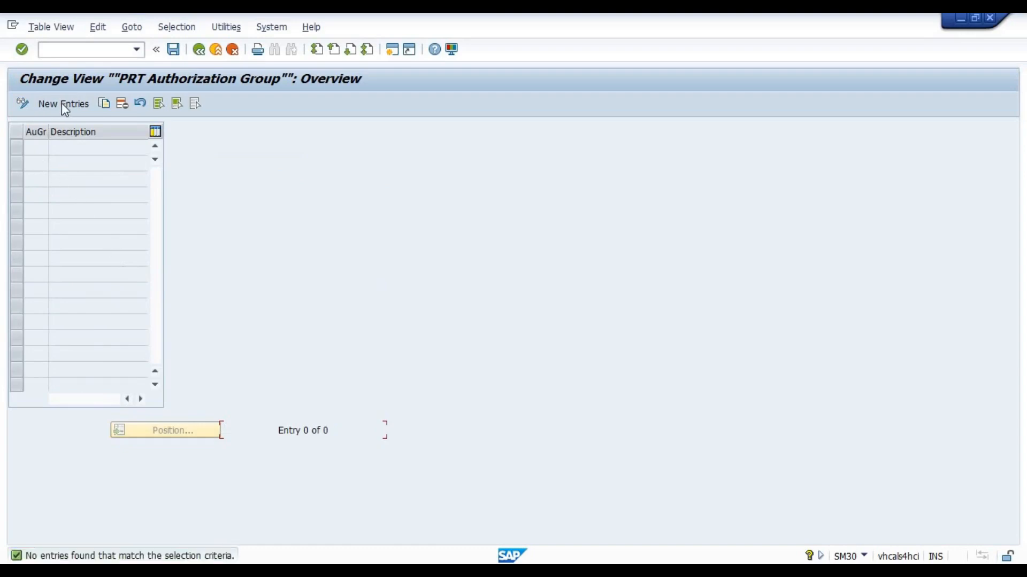
Add a new authorization group entry TEST with the description "Test group for Doc T"
left_click(62, 103)
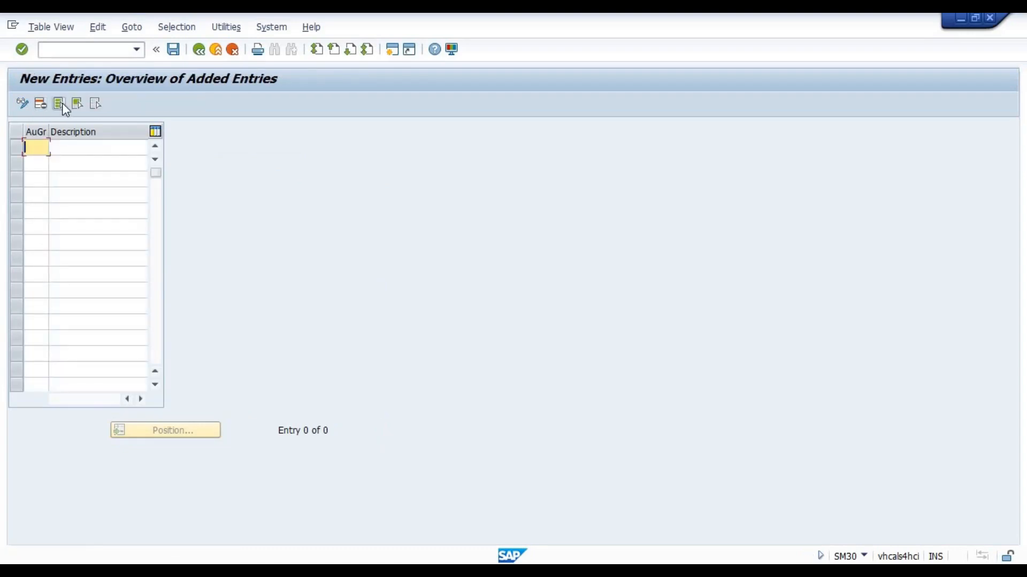
type("test")
key("Tab")
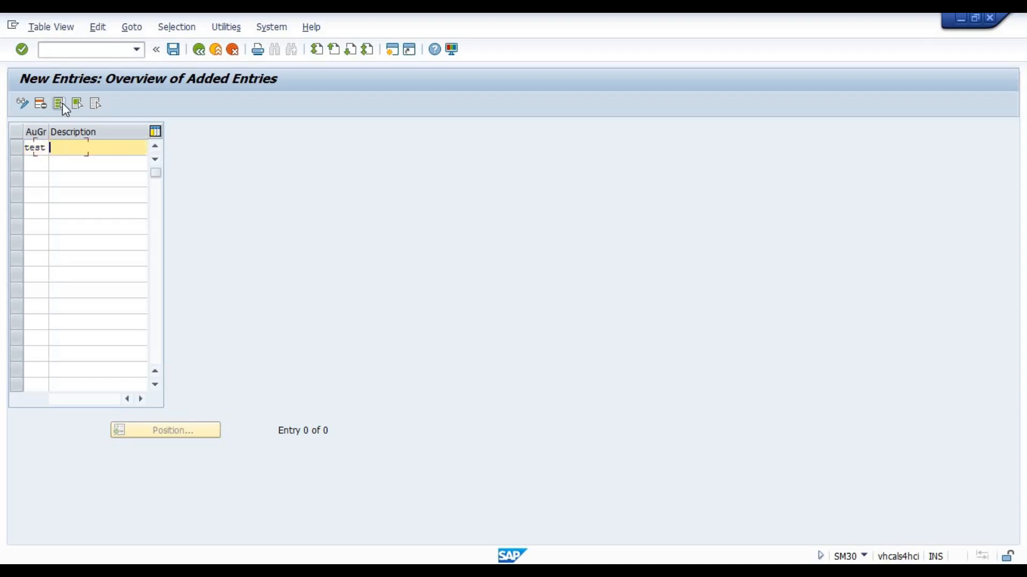
type("Test grou")
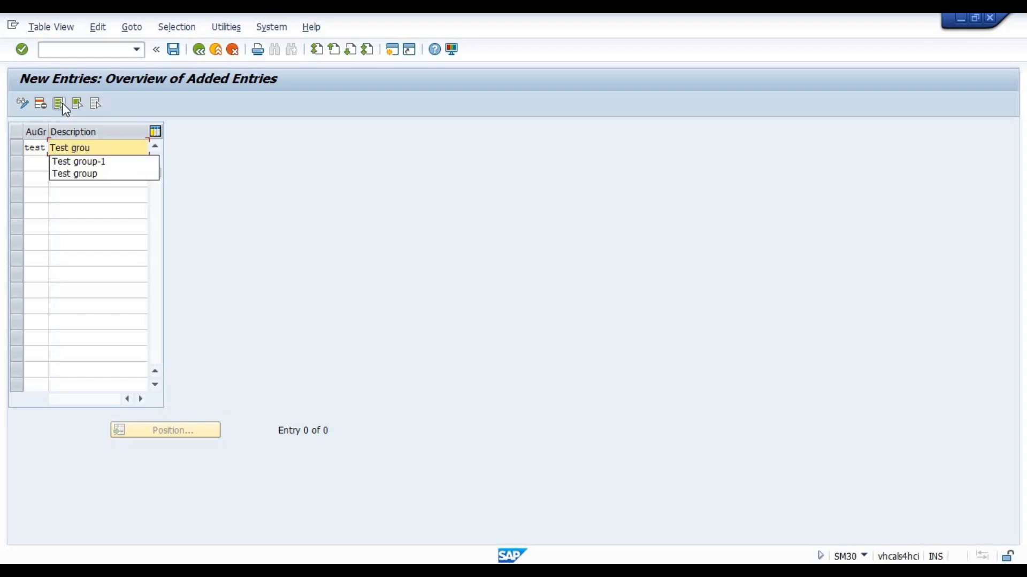
type("p for Do")
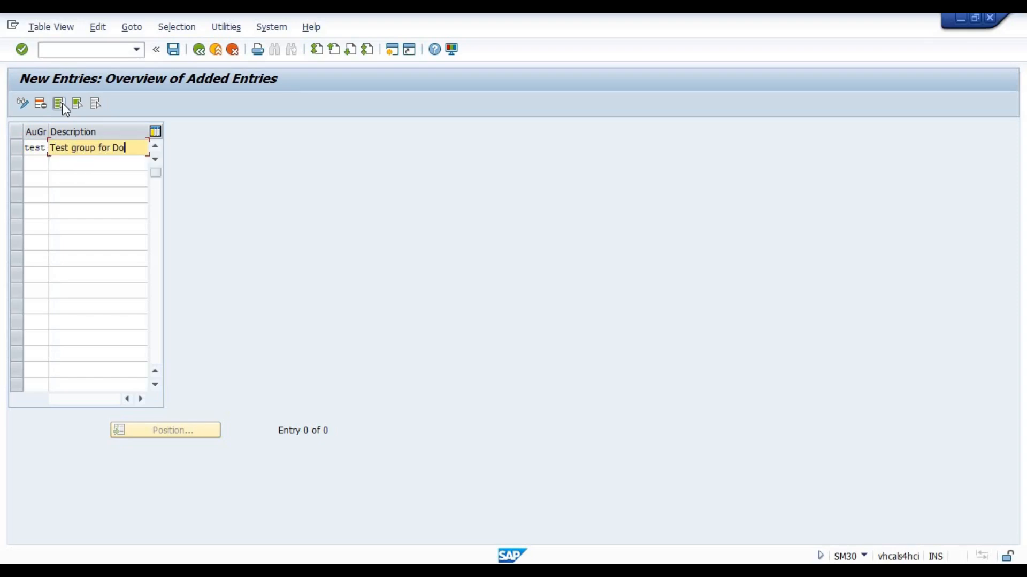
type("c T")
key("Tab")
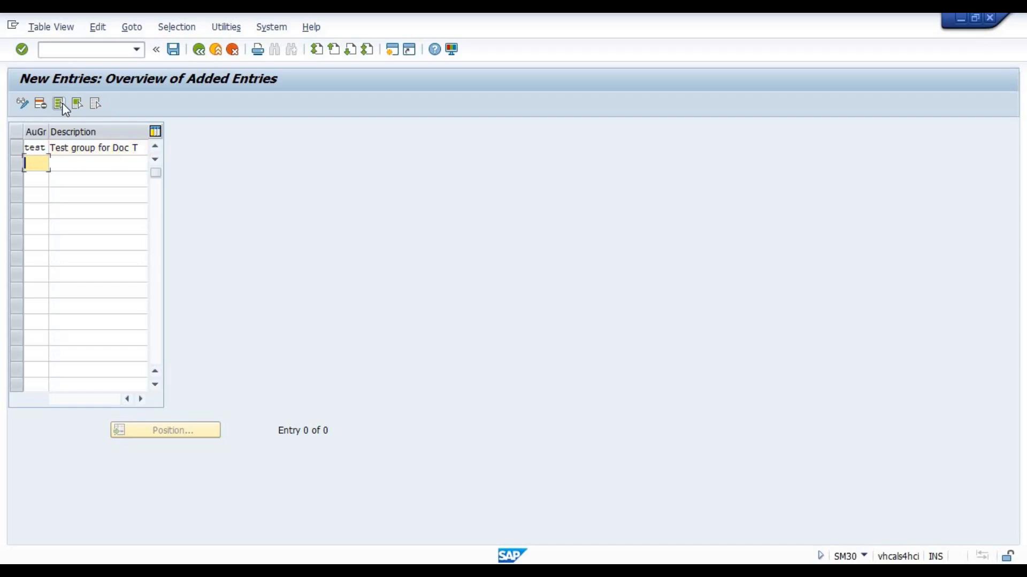
Add a second authorization group VEND described as "Vend Grp for Doc Typ" and validate the entries
type("VEND")
key("Tab")
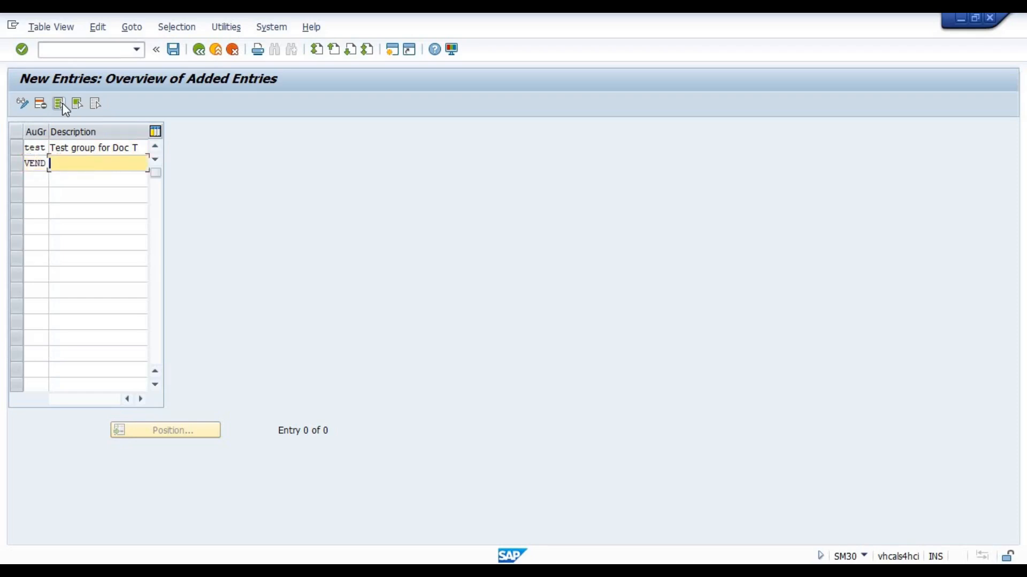
type("Vend Grp for Doc Typ")
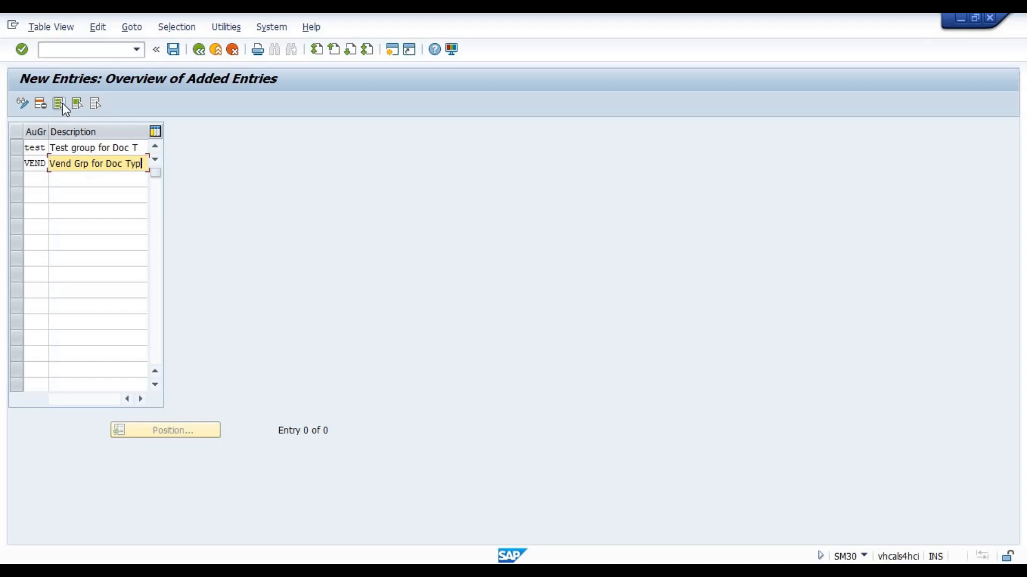
key("Return")
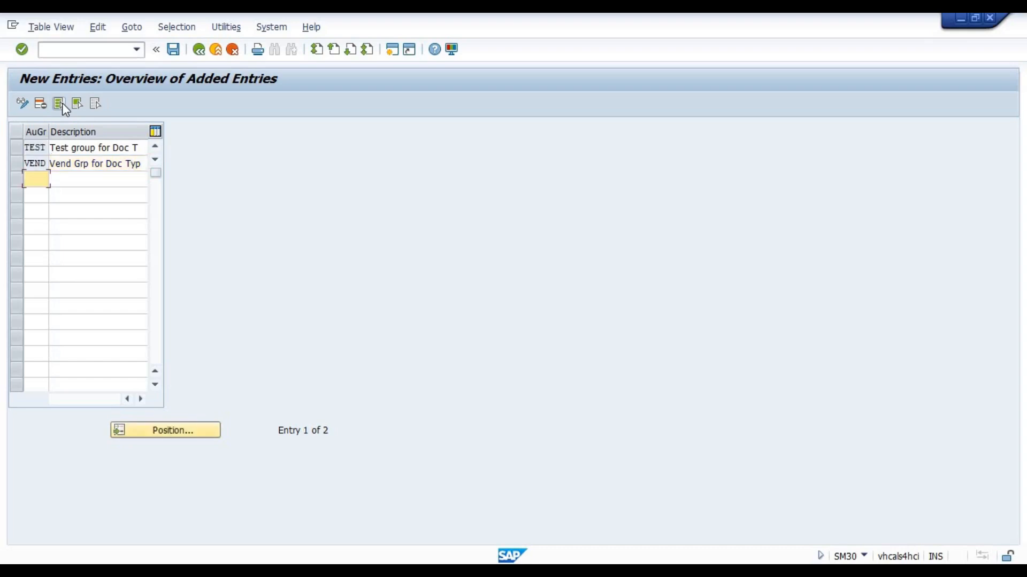
Save the new authorization groups in the customizing request "TINI company code configuration" and return to the overview
left_click(172, 55)
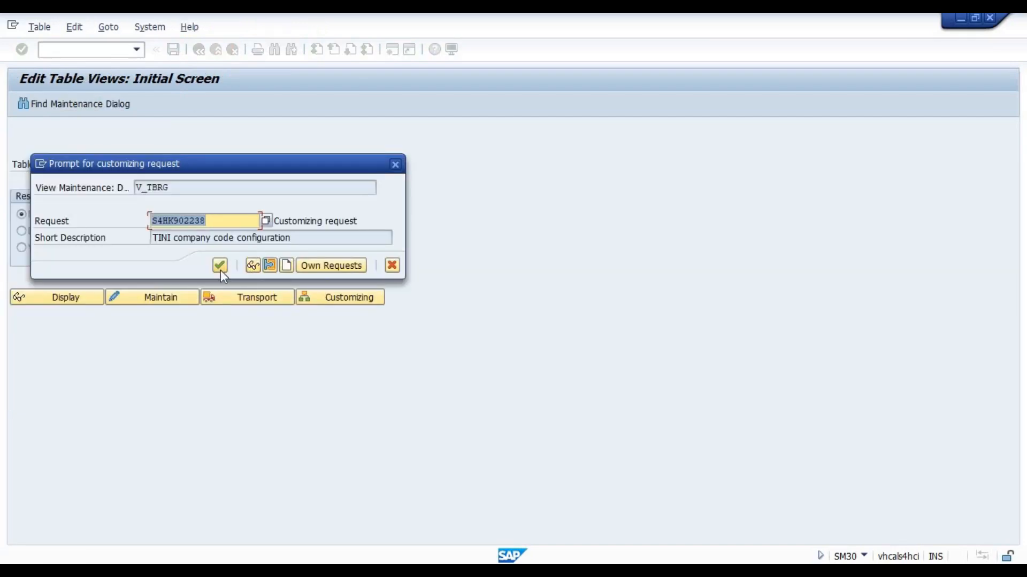
left_click(220, 265)
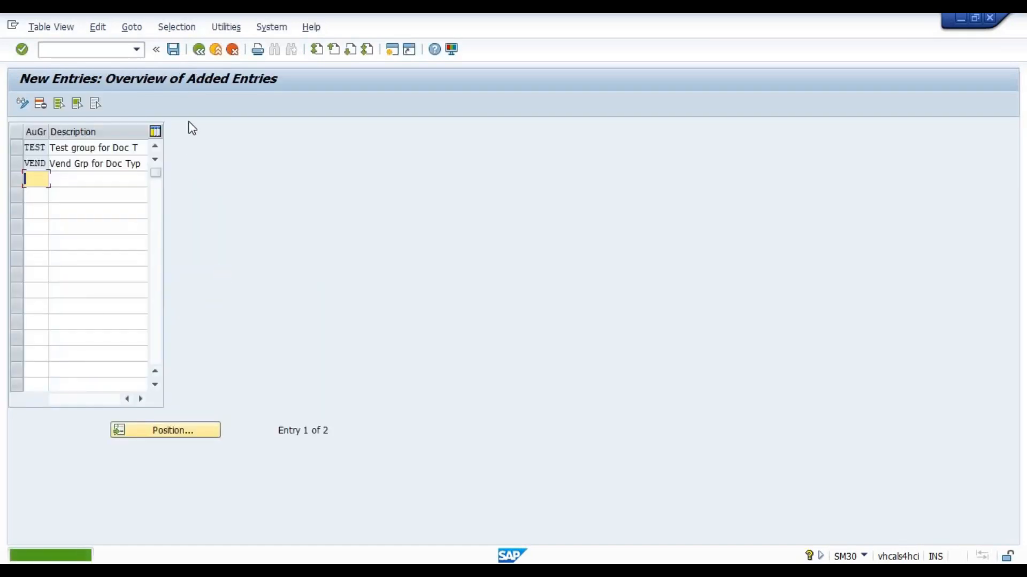
left_click(199, 49)
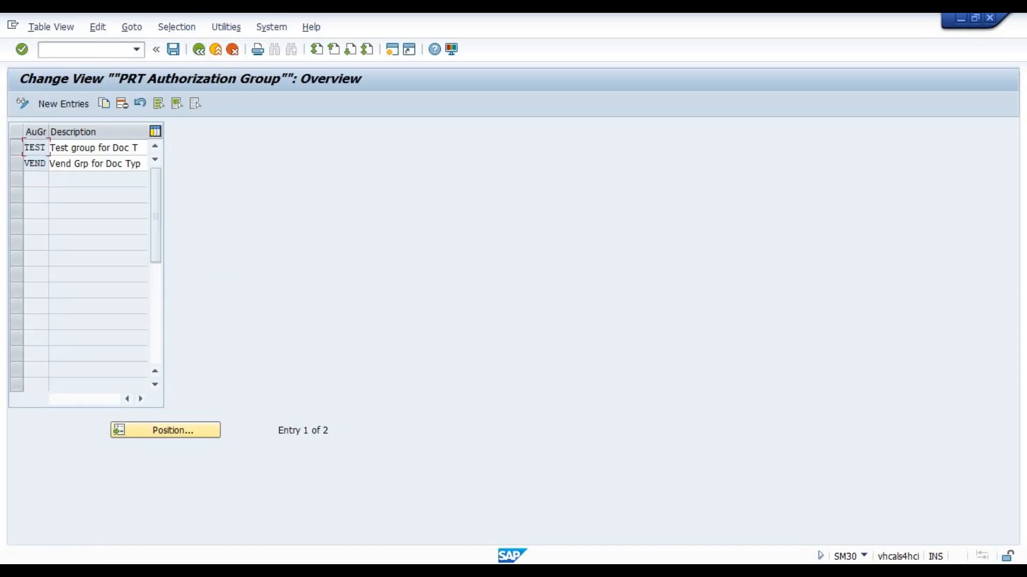
Switch to the DOCTYPE_AUTH_GROUP role session and enter full authorization in the BRGRU field values of F_BKPF_BLA
left_click(636, 547)
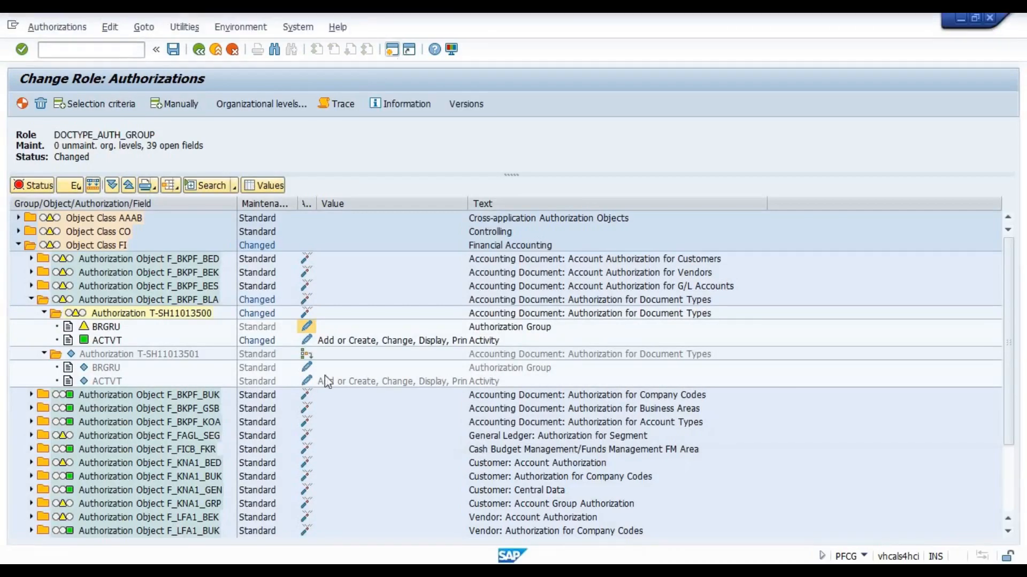
left_click(310, 327)
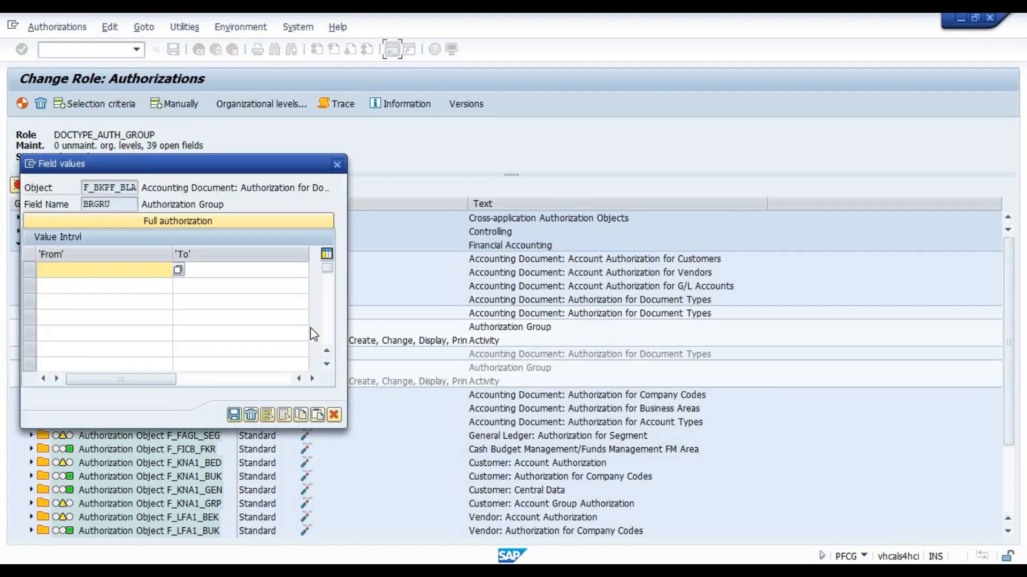
left_click(200, 225)
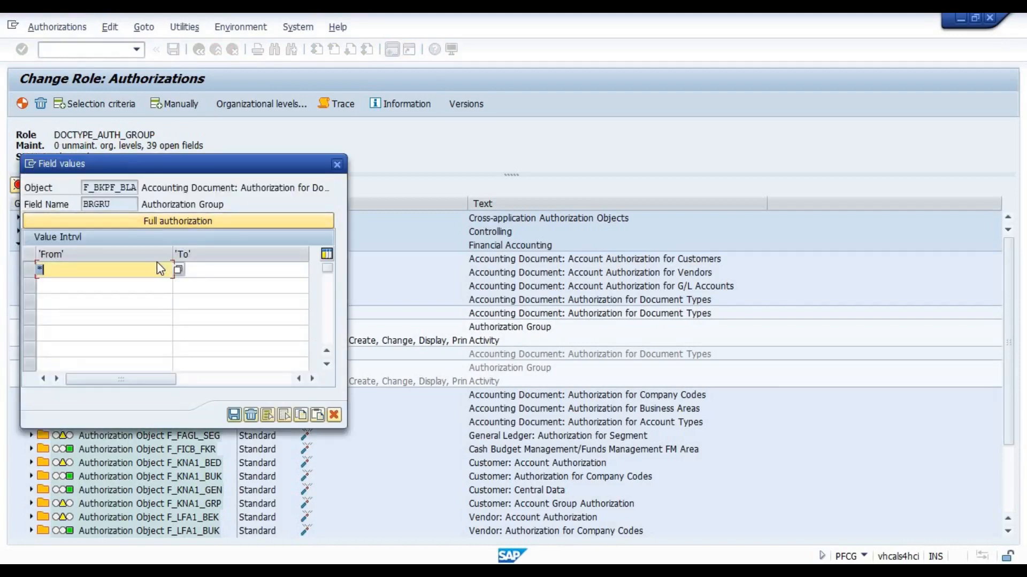
Open the value help for the BRGRU authorization group and restrict the list to authorization object F_BKPF_BLA
left_click(178, 270)
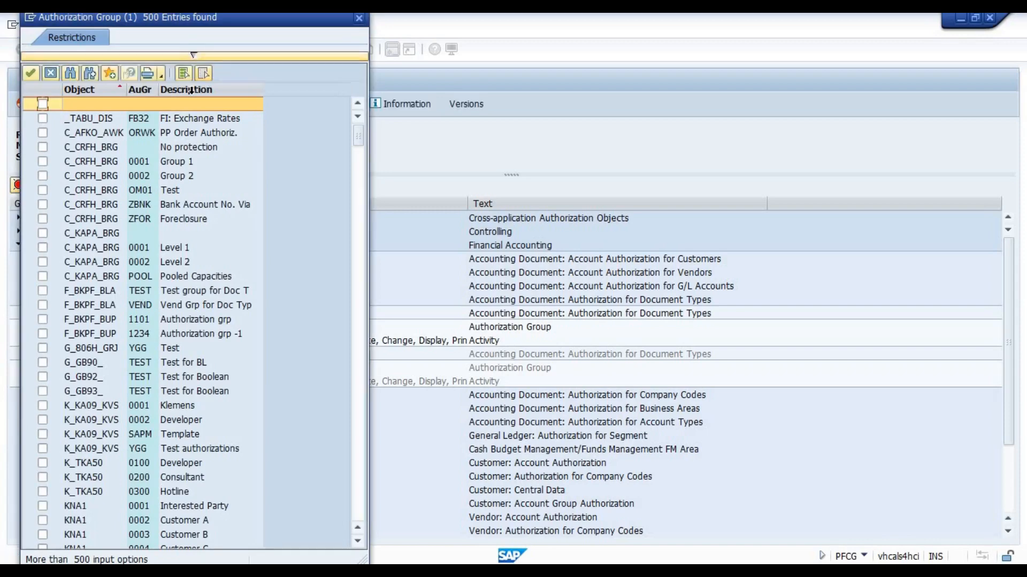
left_click(191, 57)
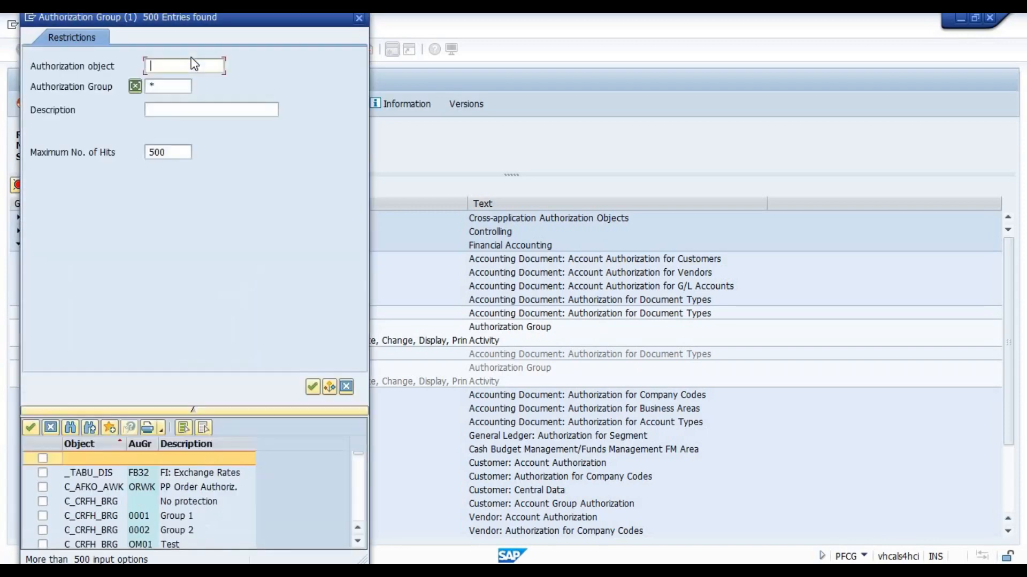
type("F_BKPF_BUK")
key("Return")
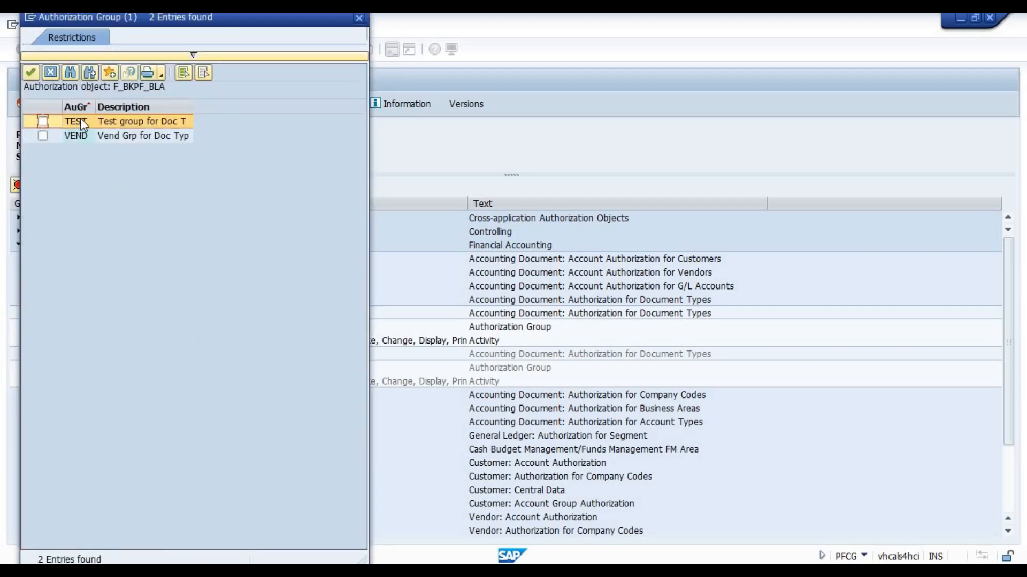
Select the authorization groups TEST and VEND from the list and transfer both into the BRGRU field values
left_click(79, 137)
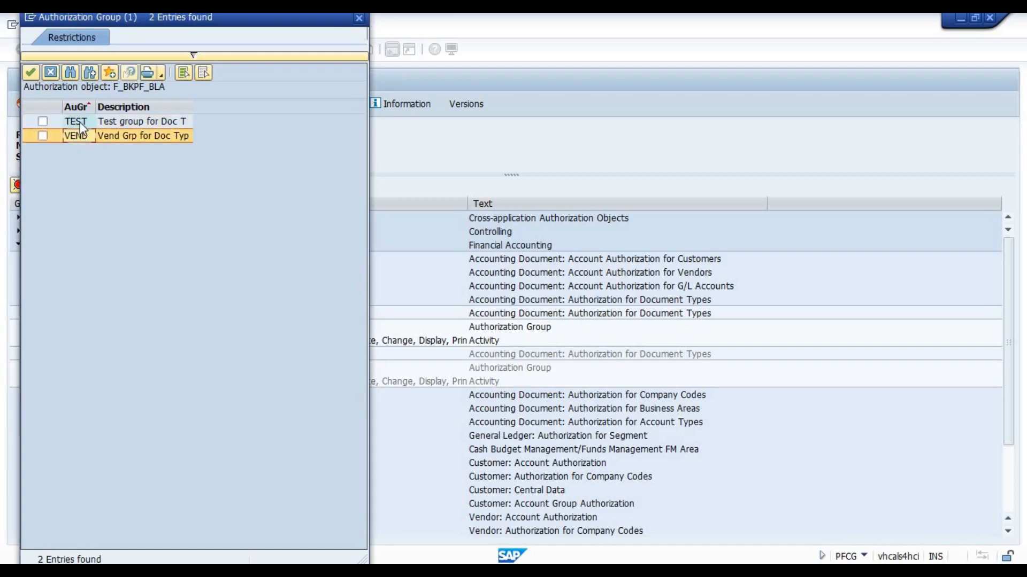
left_click(84, 119)
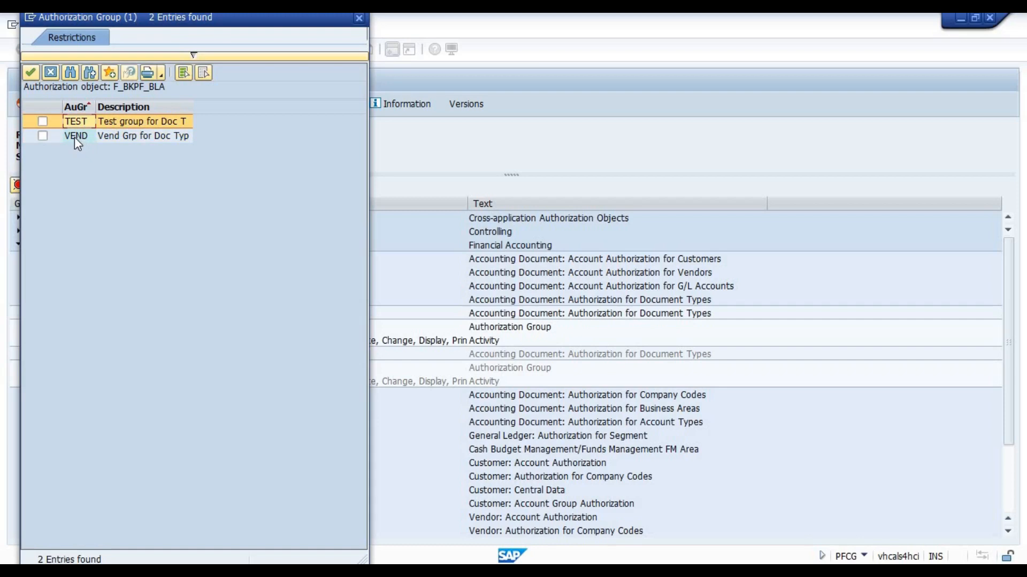
left_click(43, 122)
left_click(43, 136)
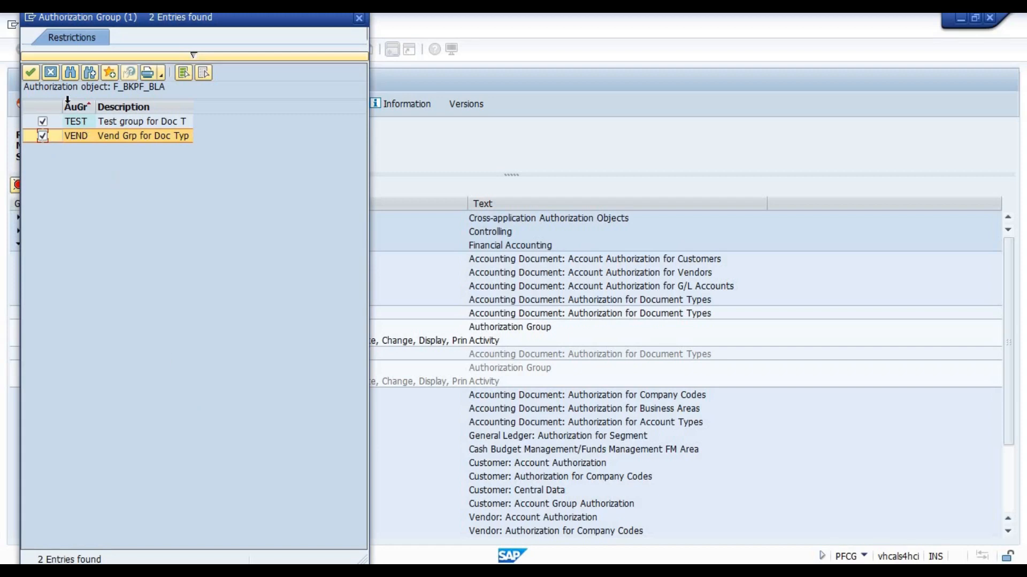
left_click(31, 73)
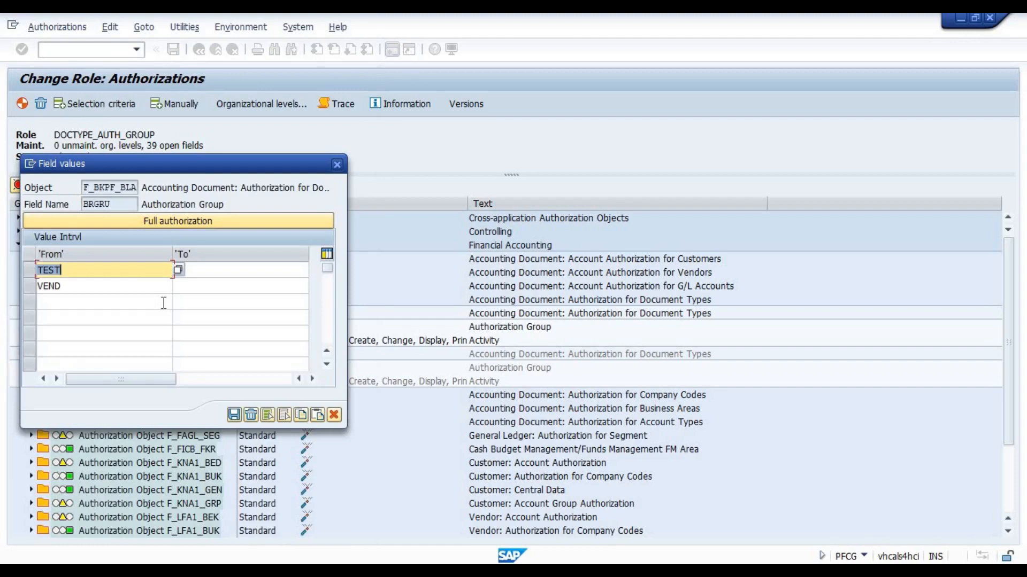
Remove VEND from the BRGRU field values, keeping only TEST, and apply the field values
left_click(70, 288)
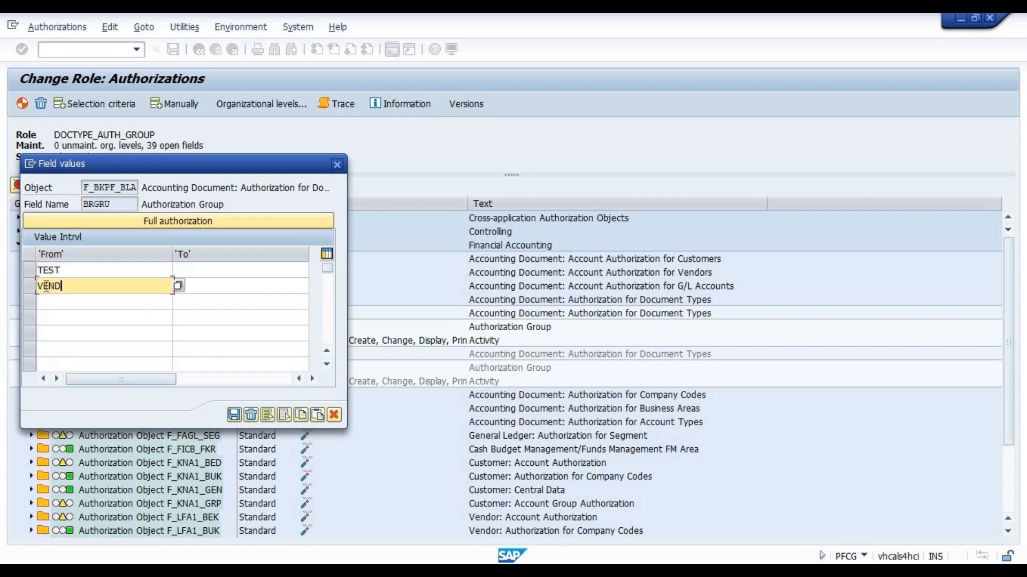
key("Delete")
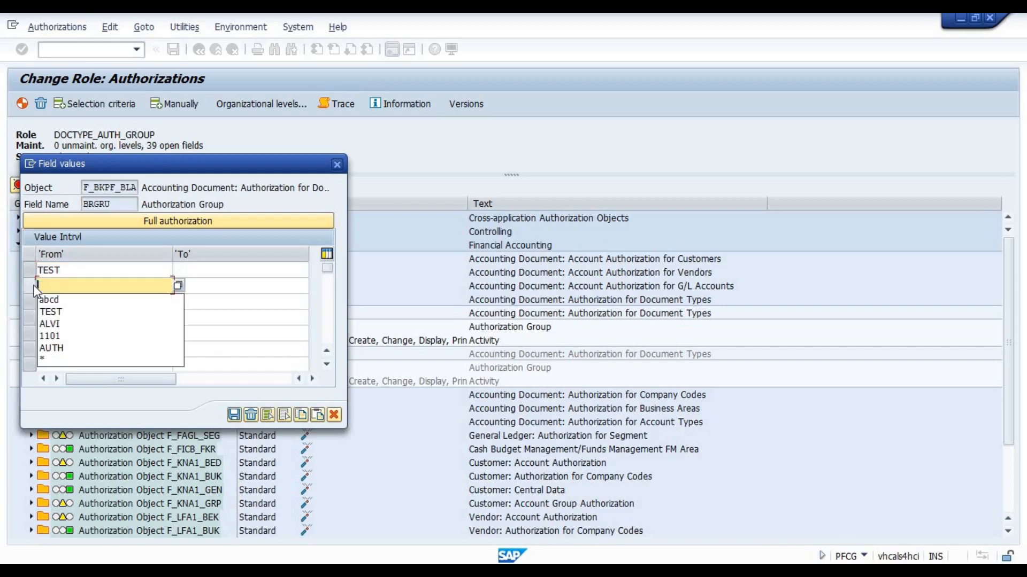
key("Return")
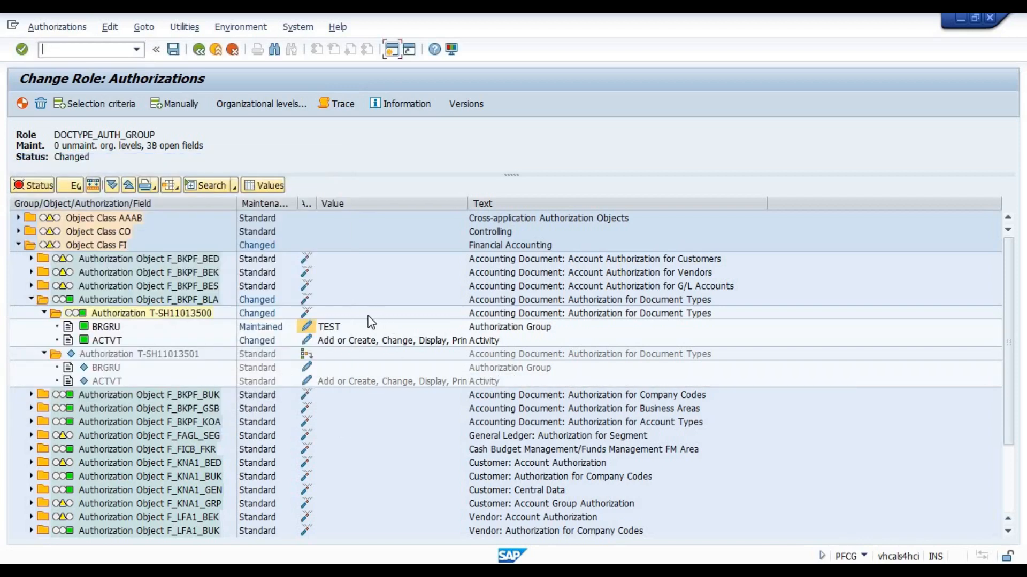
Generate the role's authorization profile despite open authorizations, accept the proposed profile name, and return to the role maintenance screen
left_click(21, 105)
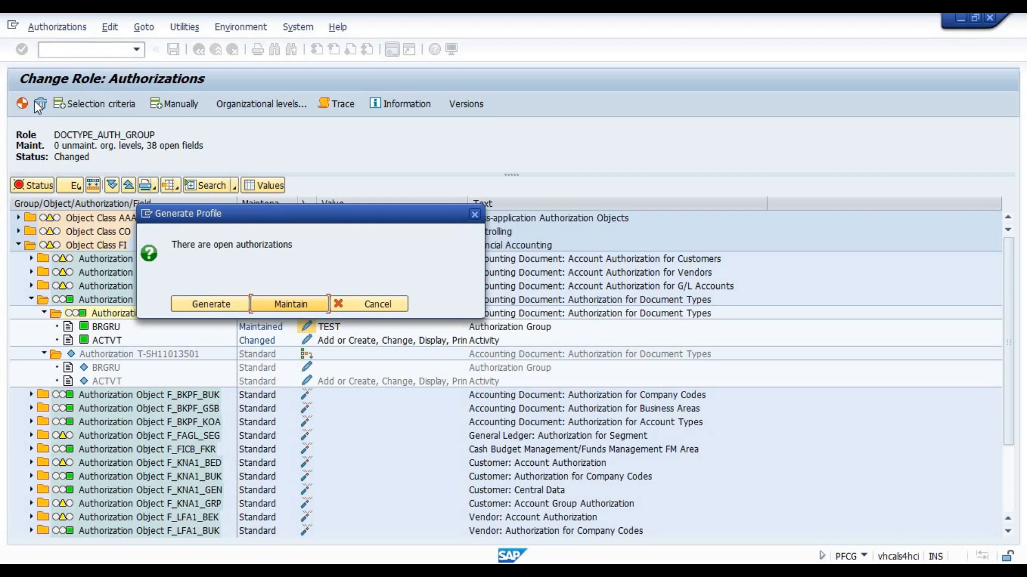
left_click(212, 304)
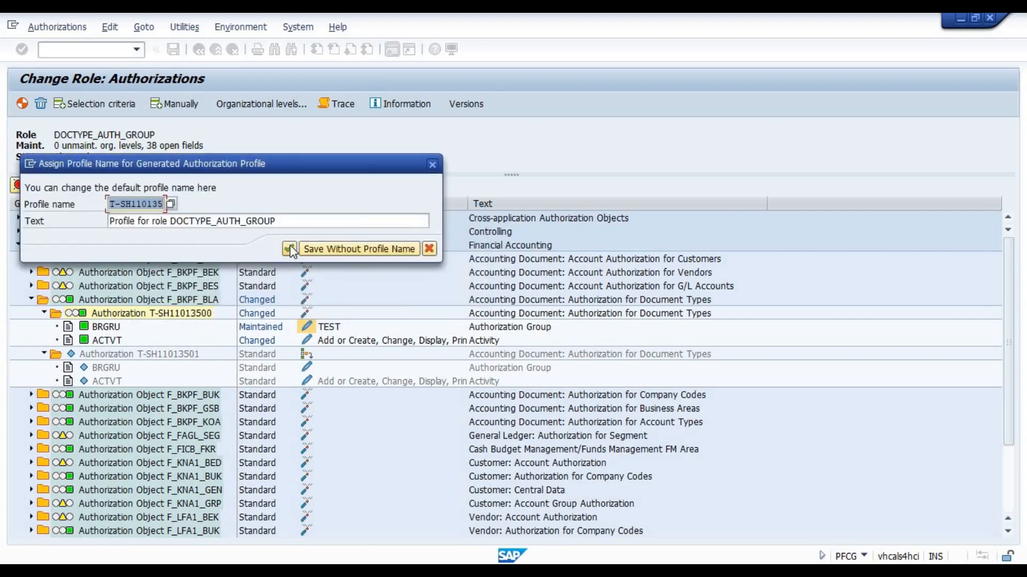
left_click(290, 247)
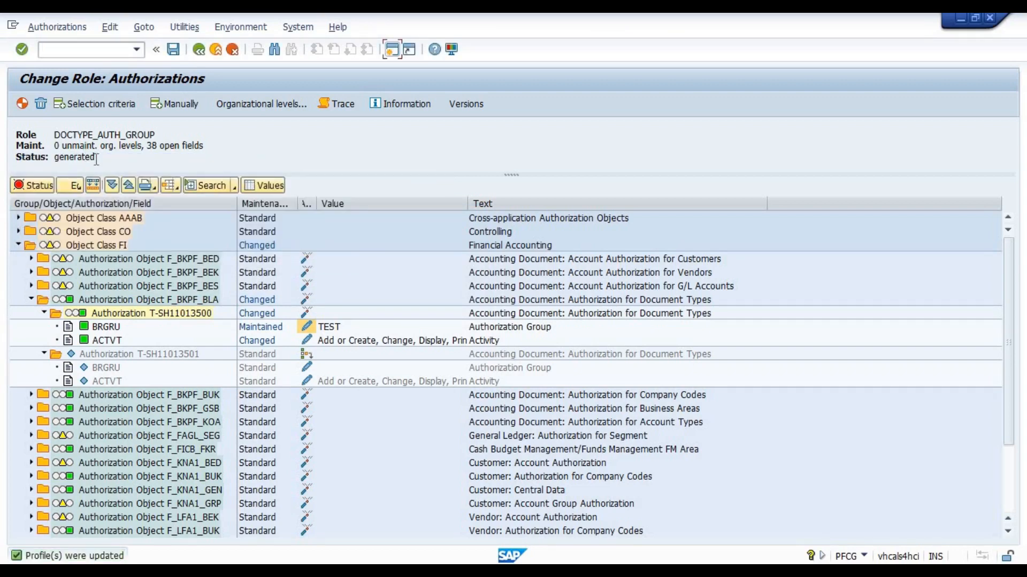
left_click_drag(96, 158, 59, 158)
left_click(198, 49)
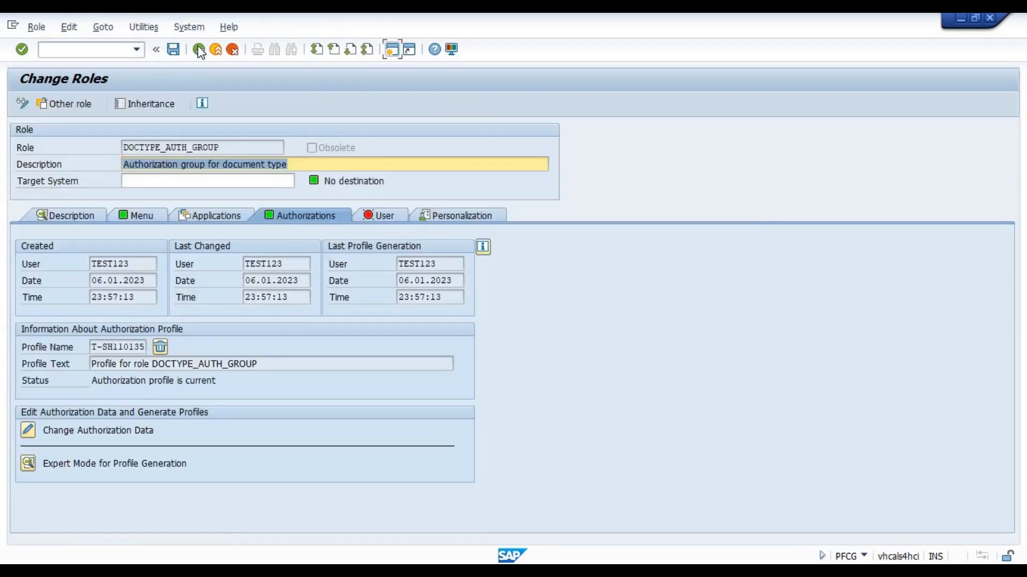
Assign user USER01 to the role DOCTYPE_AUTH_GROUP
left_click(381, 217)
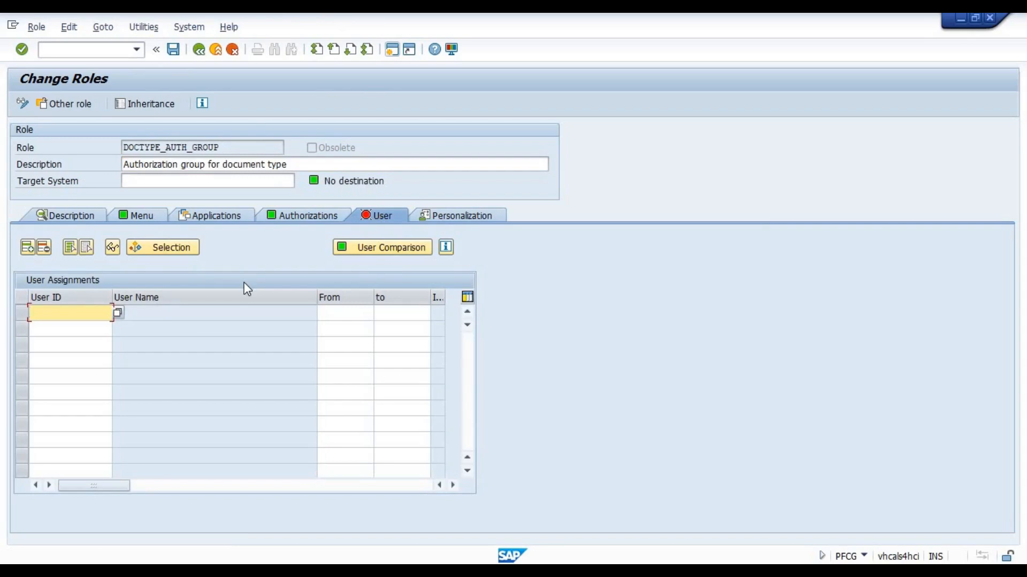
type("user")
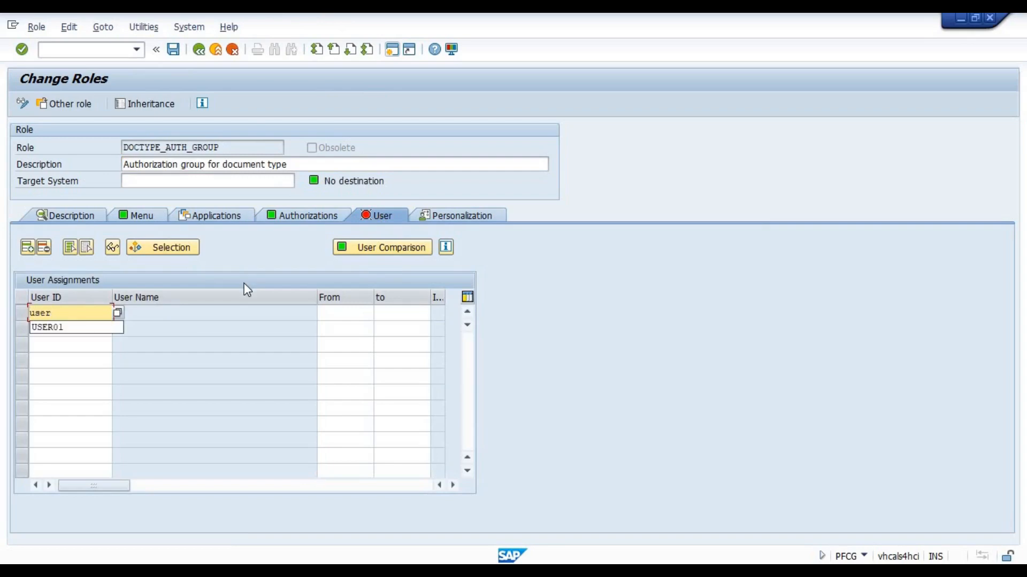
type("01")
key("Return")
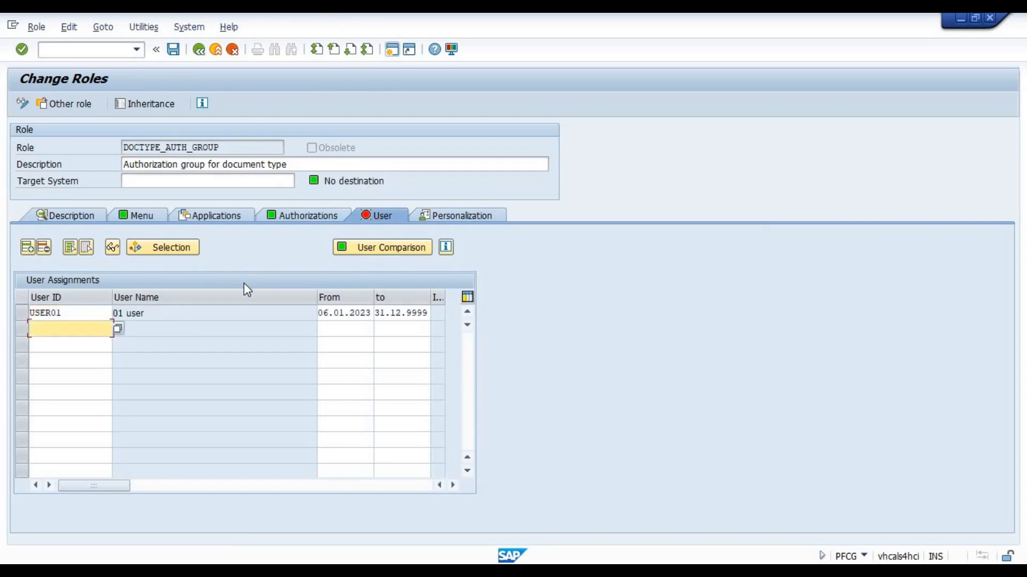
Save the role and run a full user master comparison for its user assignment
left_click(393, 247)
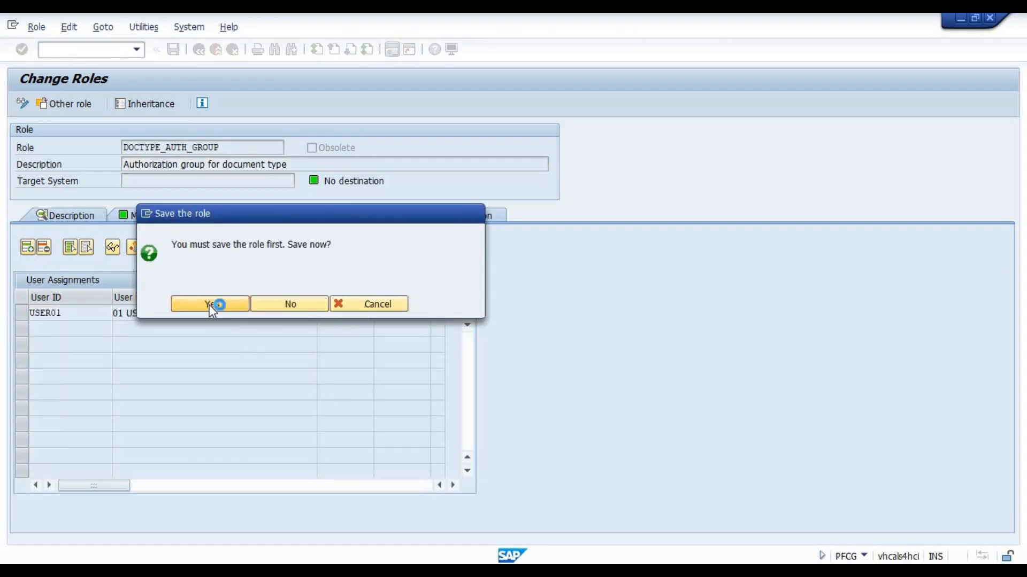
left_click(210, 306)
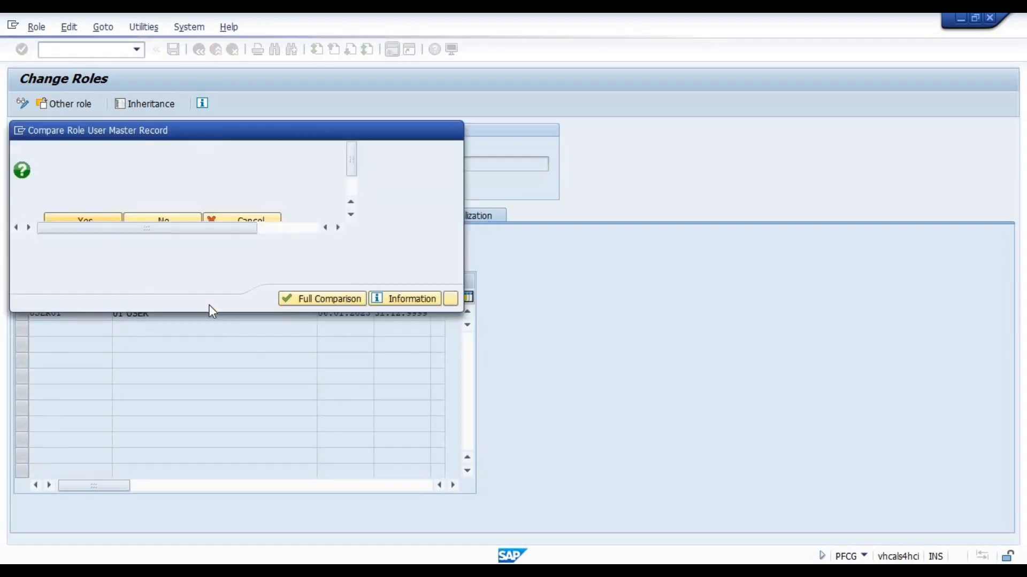
left_click(315, 298)
left_click(450, 297)
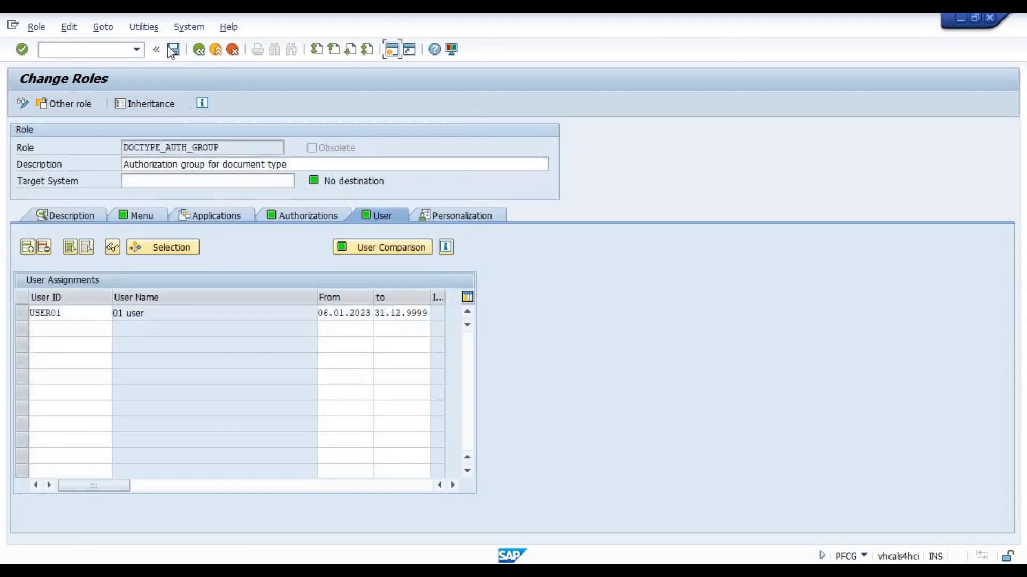
left_click(169, 48)
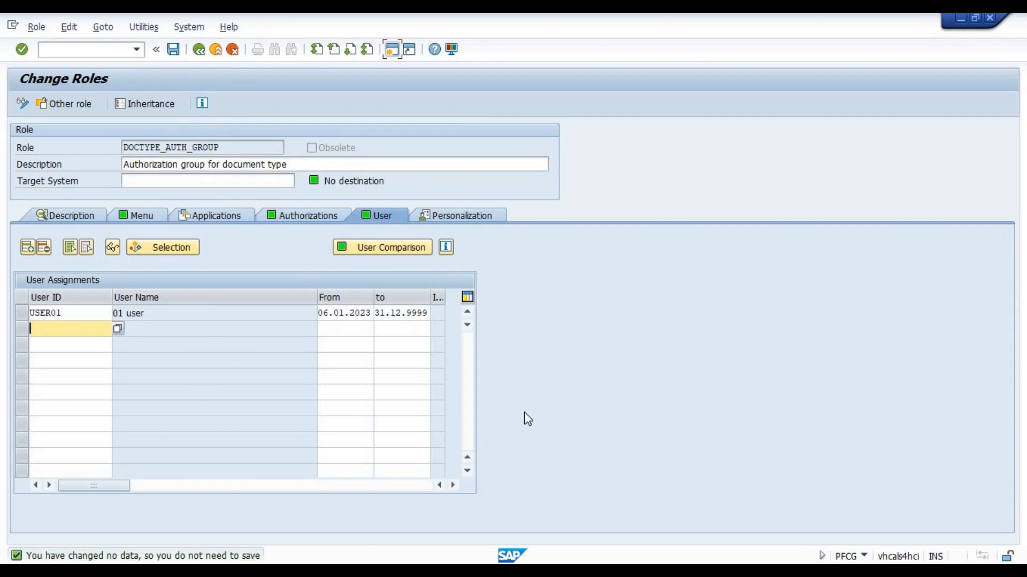
Switch to the document type session and check the authorization group assigned to document type KR
left_click(709, 571)
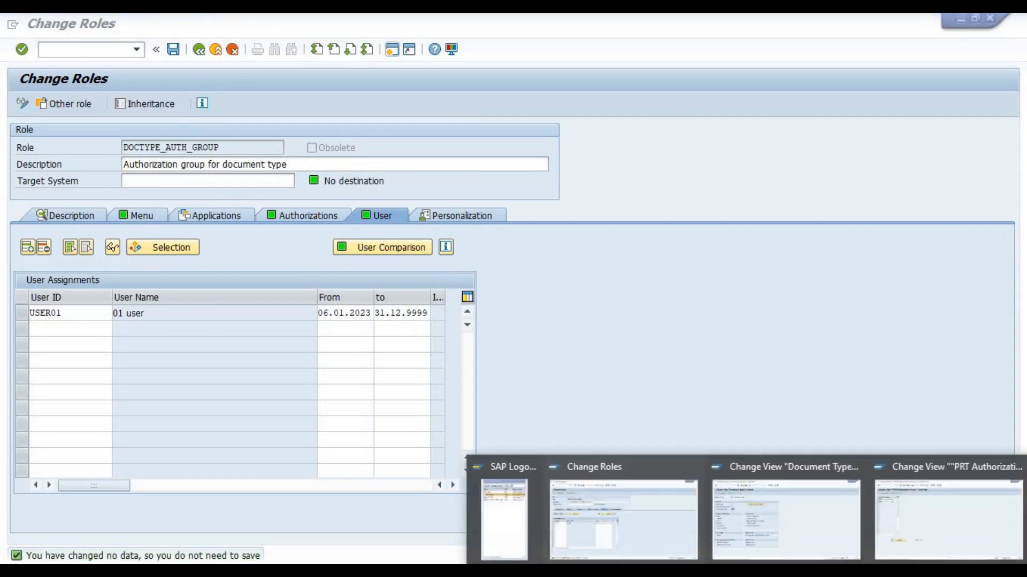
left_click(754, 515)
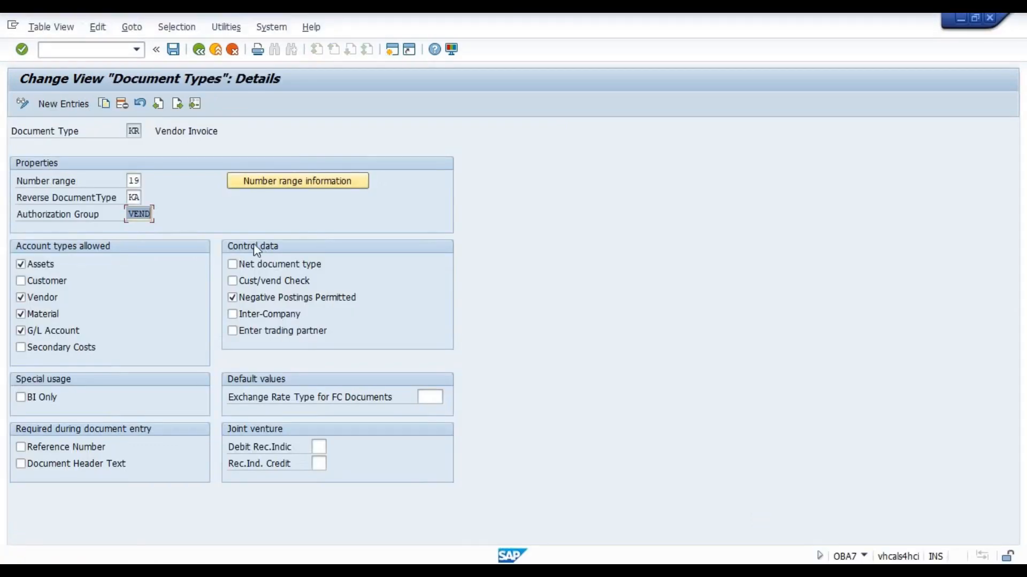
left_click(131, 214)
double_click(150, 214)
mouse_move(748, 570)
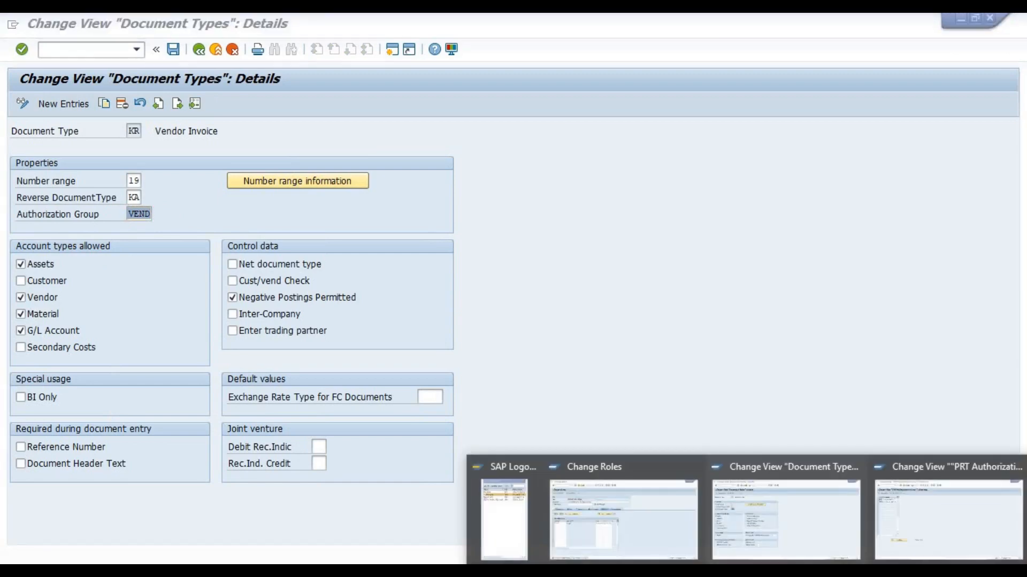
Return to the role's authorization data and examine the BRGRU value of F_BKPF_BLA under object class FI
left_click(665, 537)
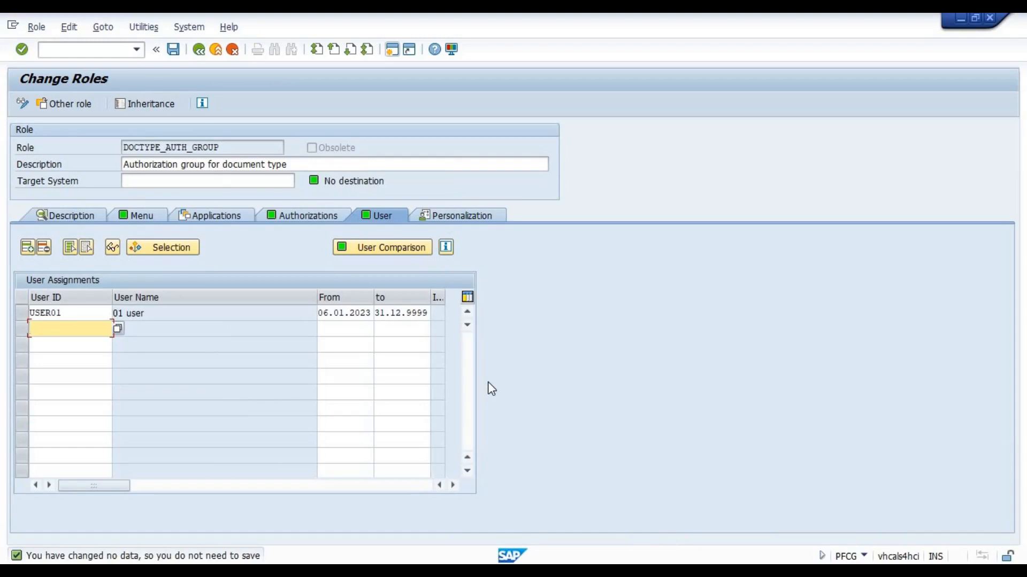
left_click(295, 211)
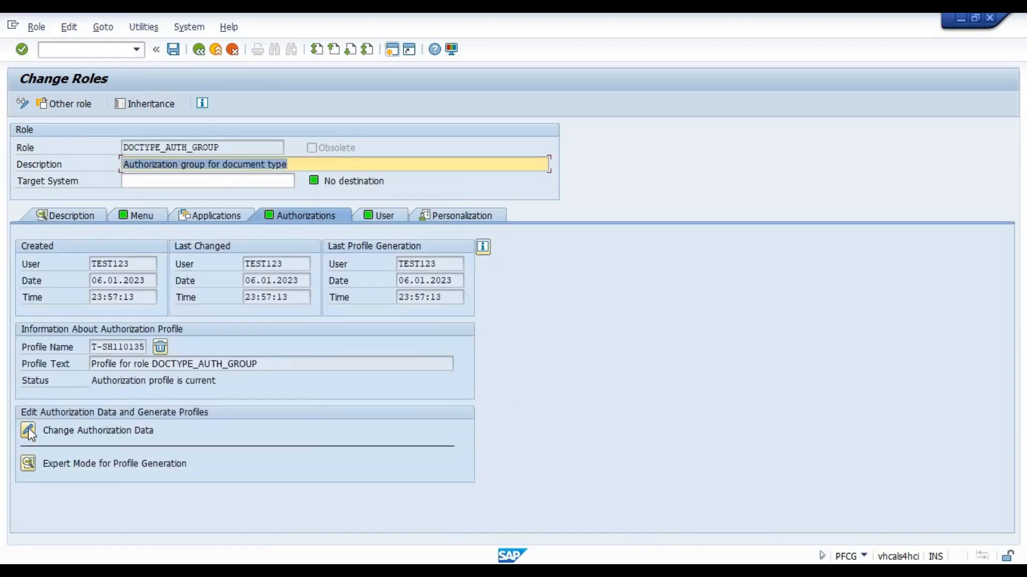
left_click(29, 431)
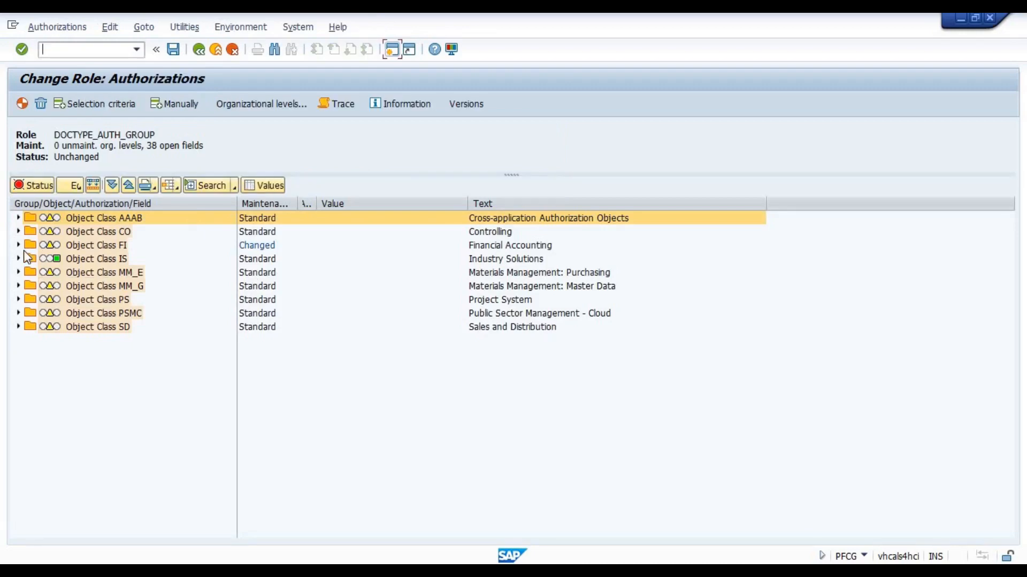
left_click(19, 245)
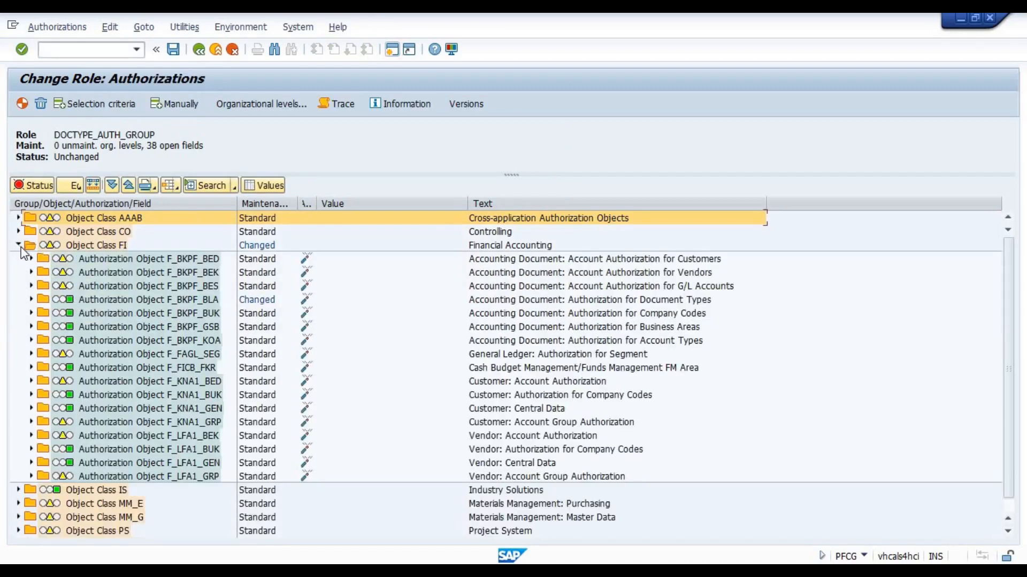
left_click(31, 300)
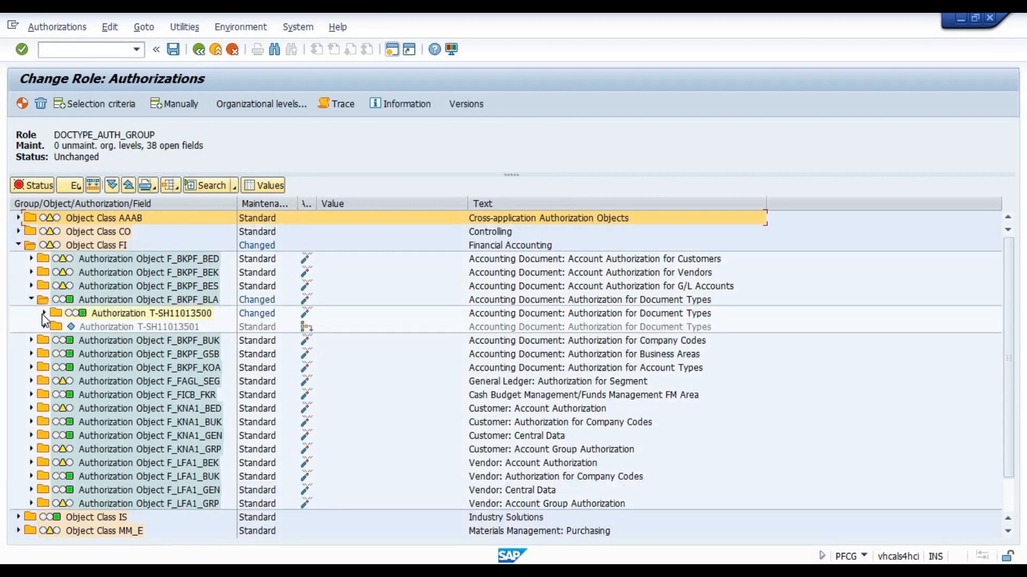
left_click(44, 313)
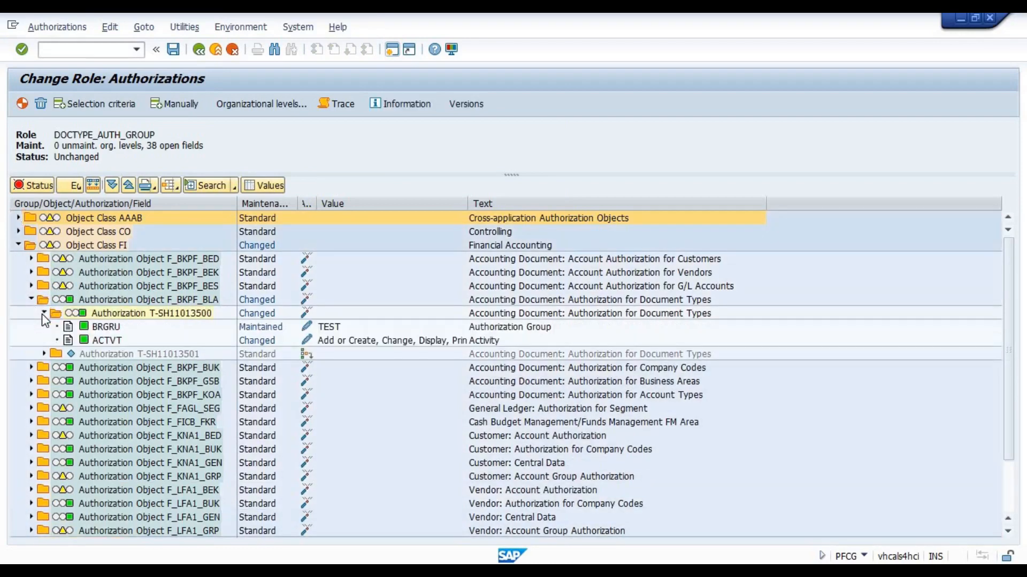
left_click(336, 327)
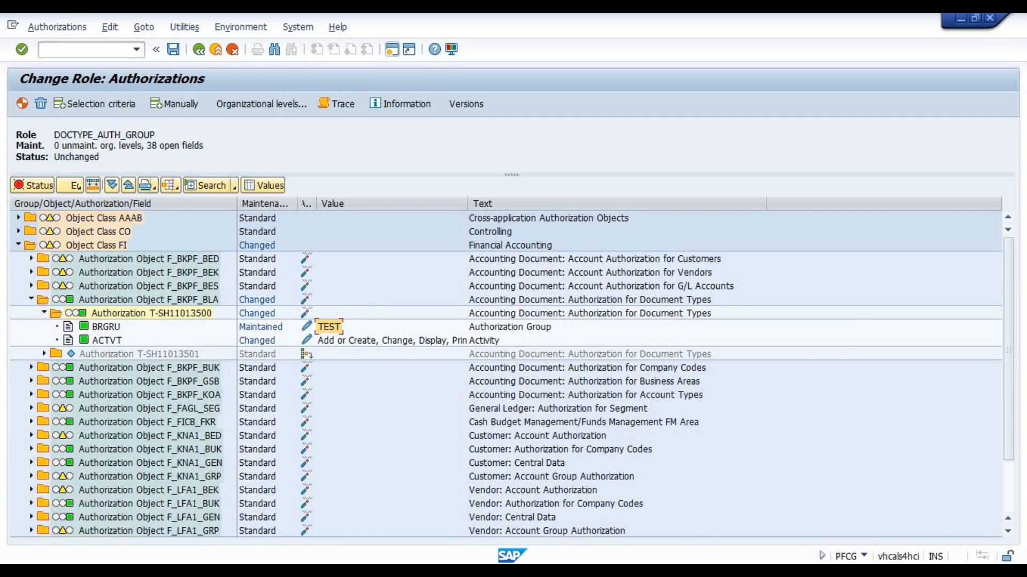
Switch to the PRT Authorization Group overview session and close it
left_click(719, 573)
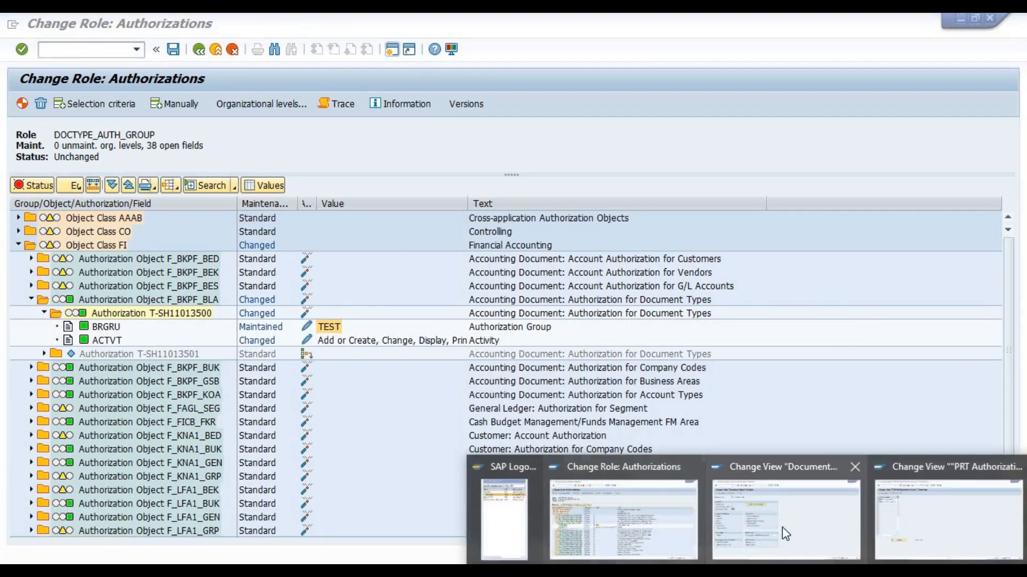
left_click(932, 518)
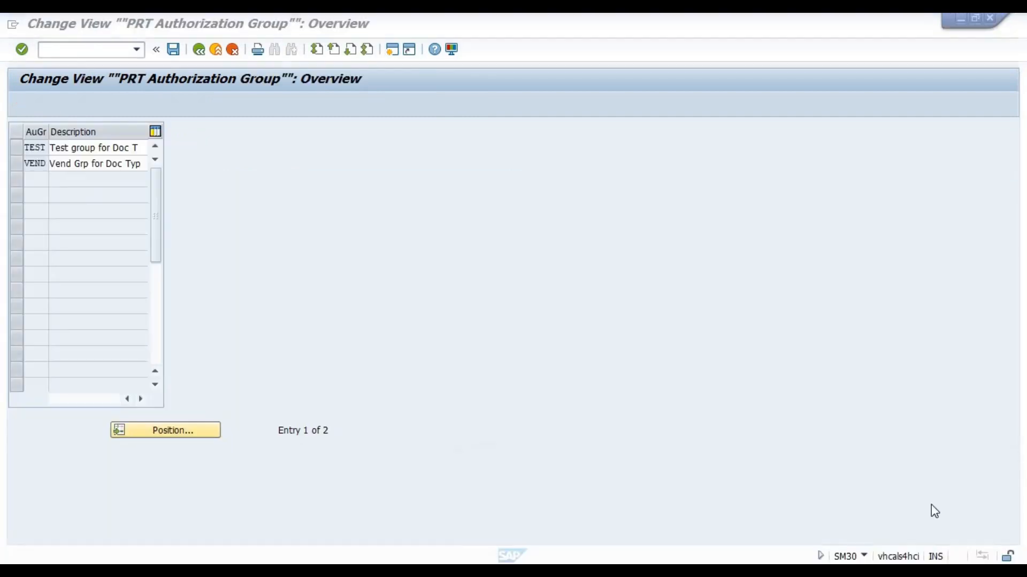
left_click(991, 19)
Open the new SAP logon window, maximize it, and log on to client 100 as user01 with the account password
left_click(768, 573)
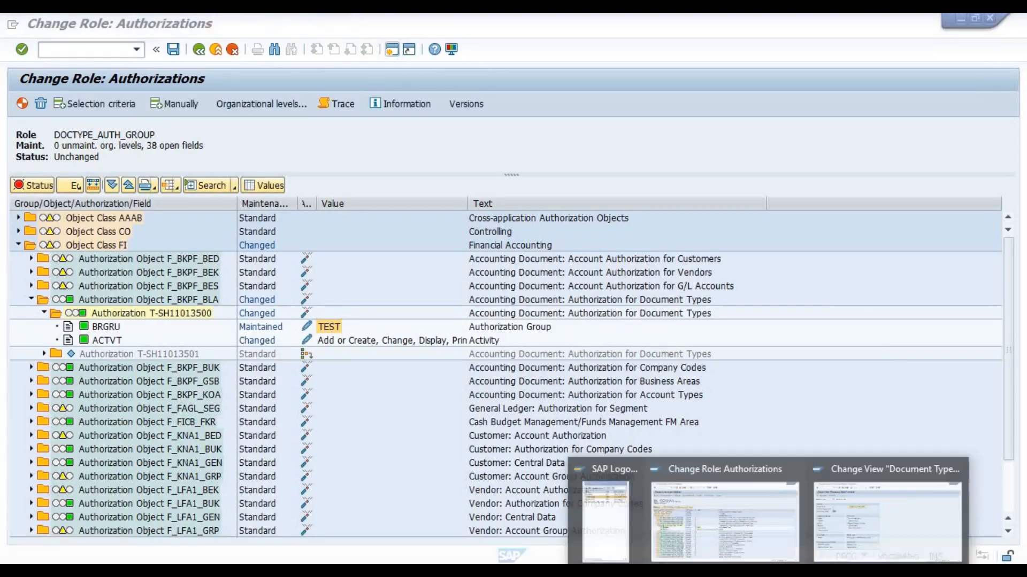
left_click(608, 521)
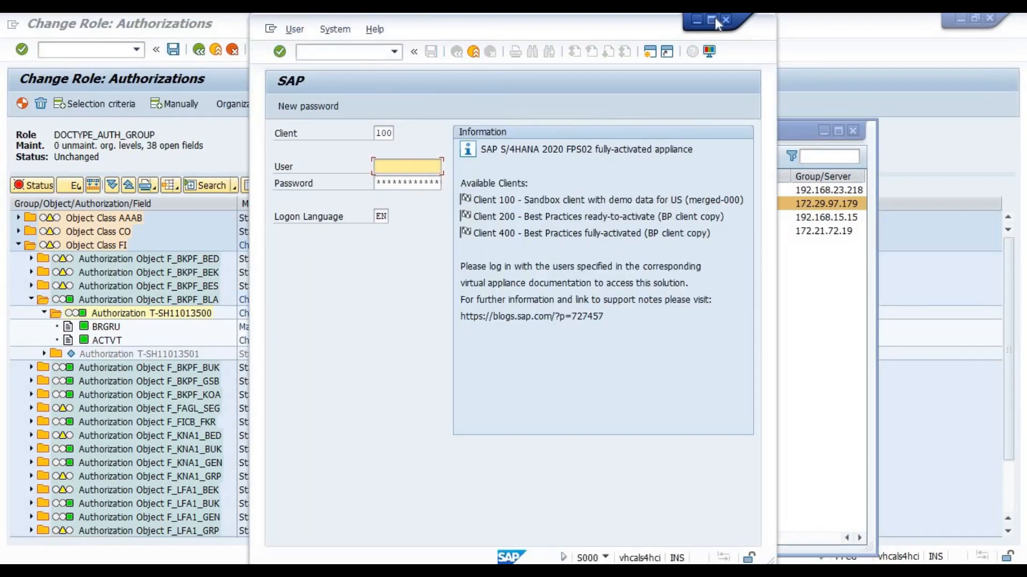
left_click(712, 20)
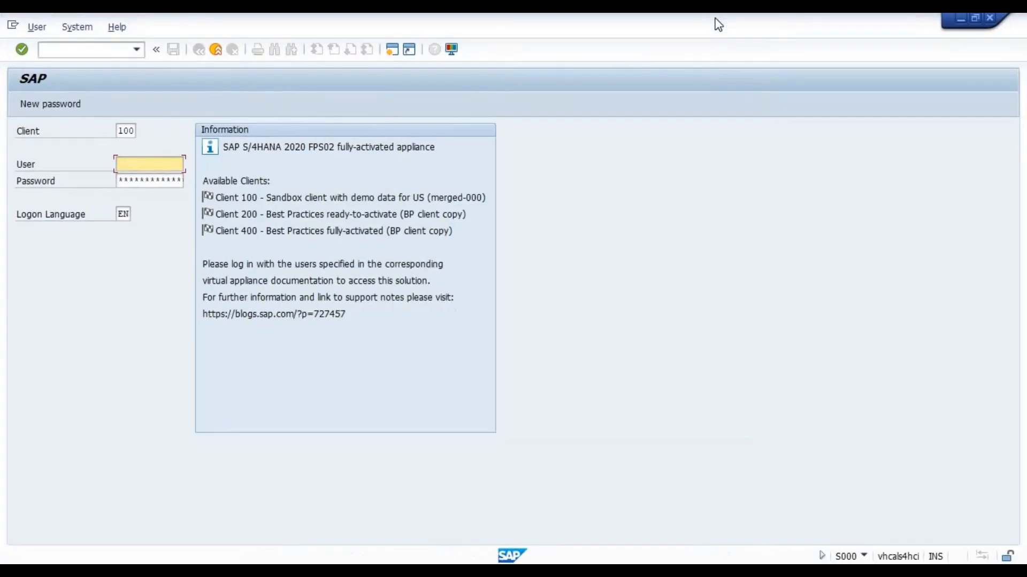
type("user")
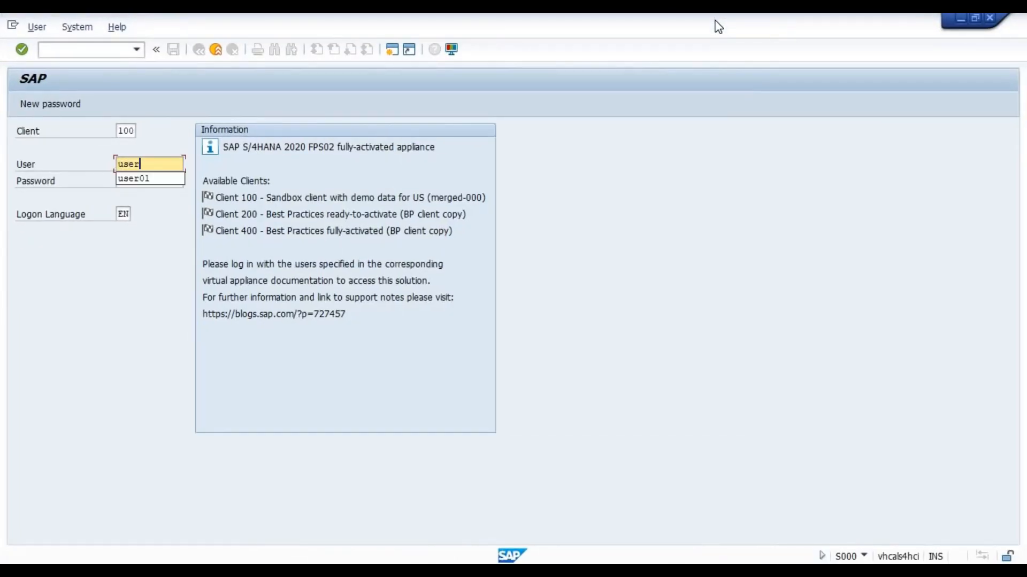
key("Down")
key("Return")
key("Tab")
type("****")
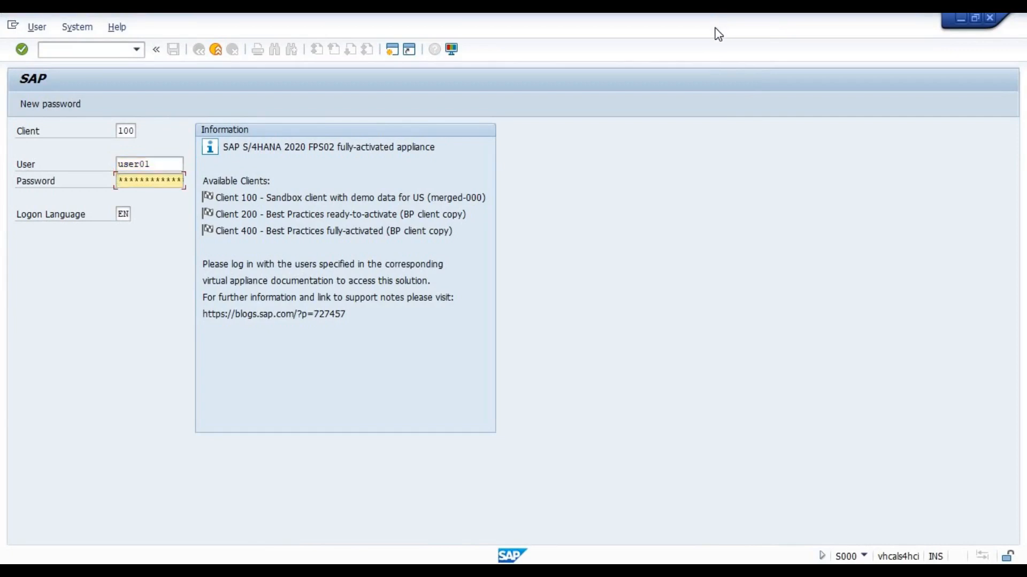
type("******")
key("Return")
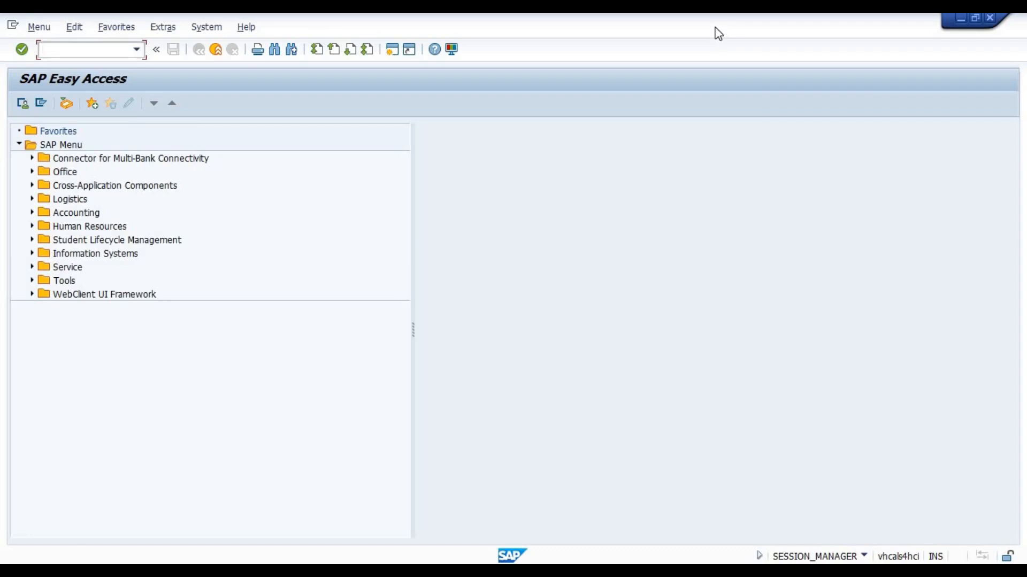
Start transaction FB60 and try to enter a vendor invoice with the vendor number and invoice date 06.01.2023
type("FB60")
key("Return")
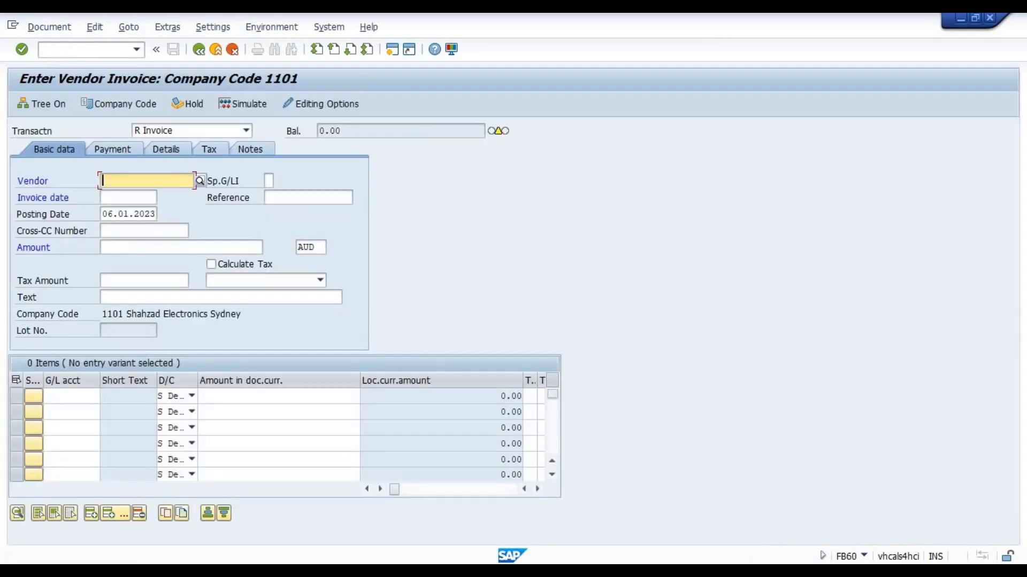
type("300")
key("Tab")
key("Tab")
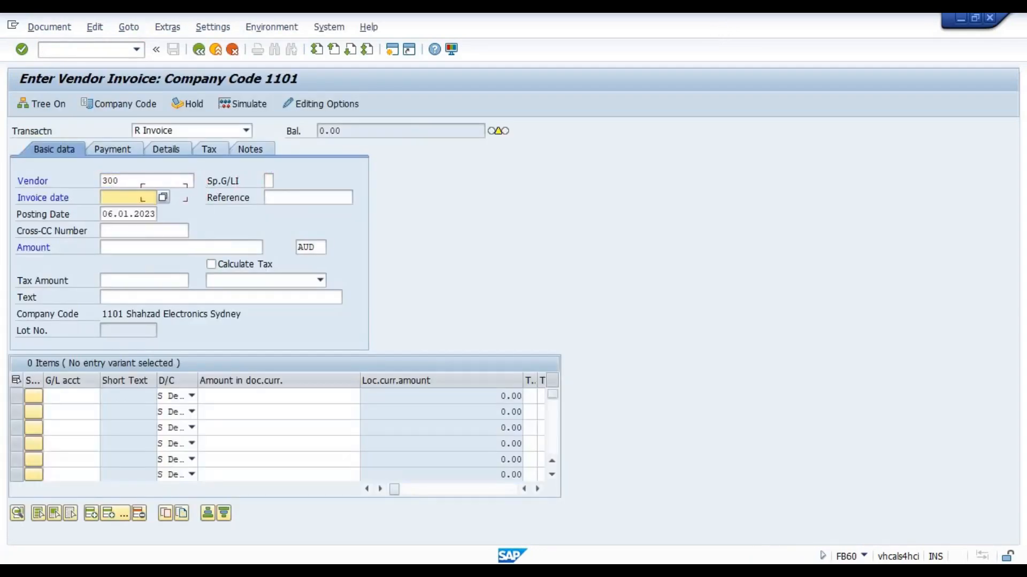
key("space")
key("Down")
key("Return")
key("Return")
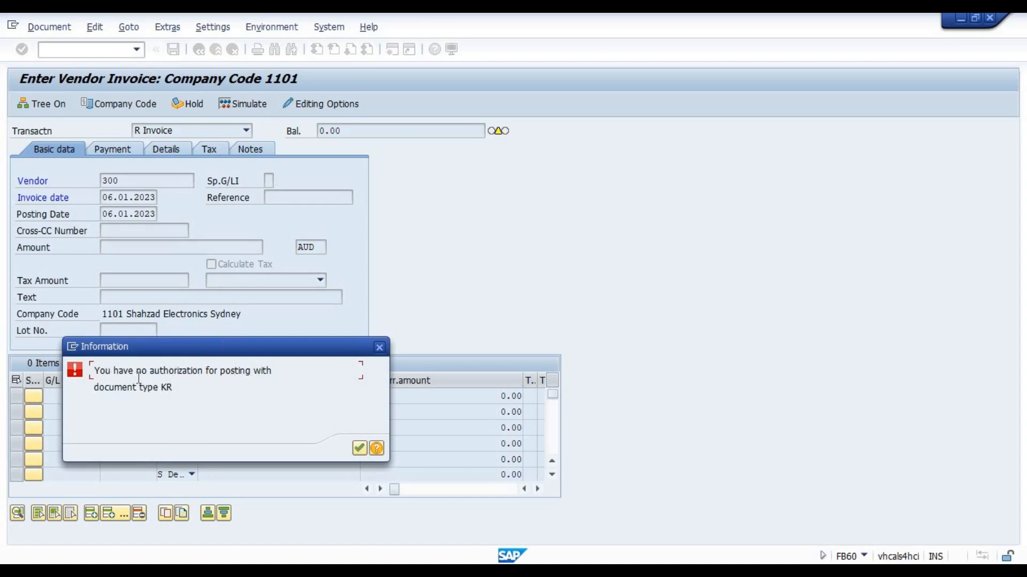
Examine the detailed help for the authorization message, including its activity and authorization object, and dismiss the message
left_click(378, 448)
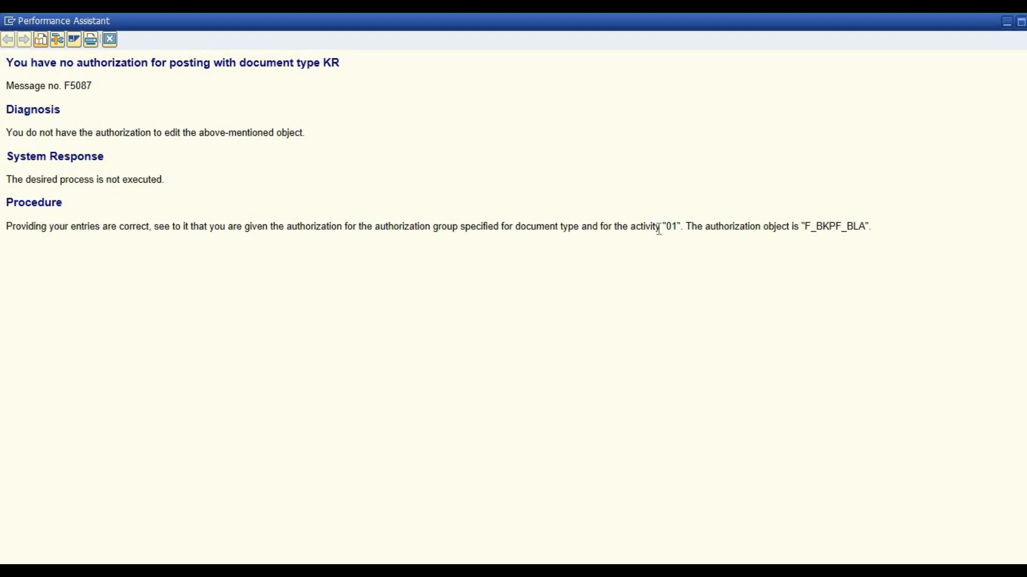
left_click_drag(677, 226, 660, 223)
left_click_drag(805, 227, 868, 228)
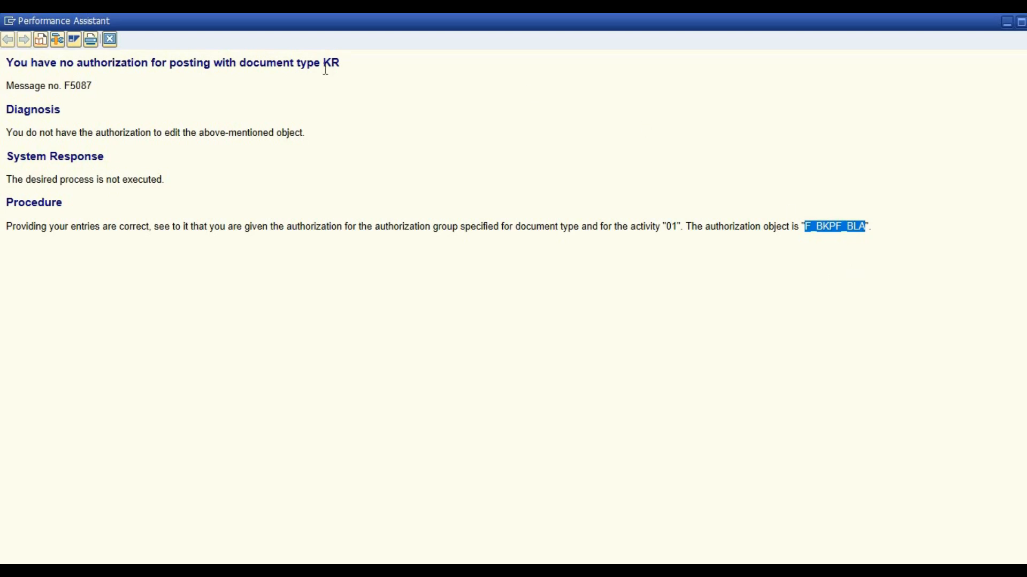
left_click(109, 41)
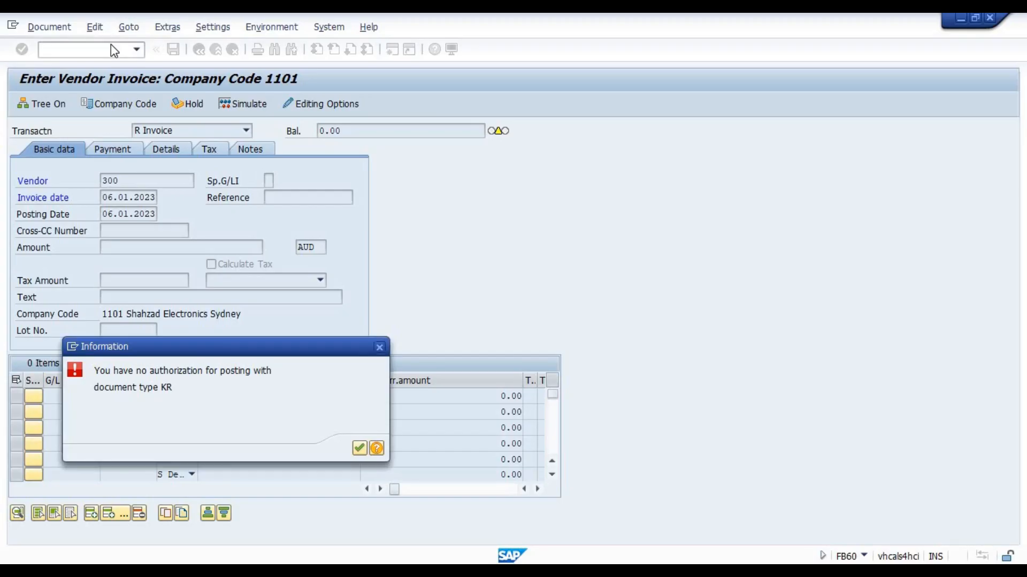
left_click(359, 448)
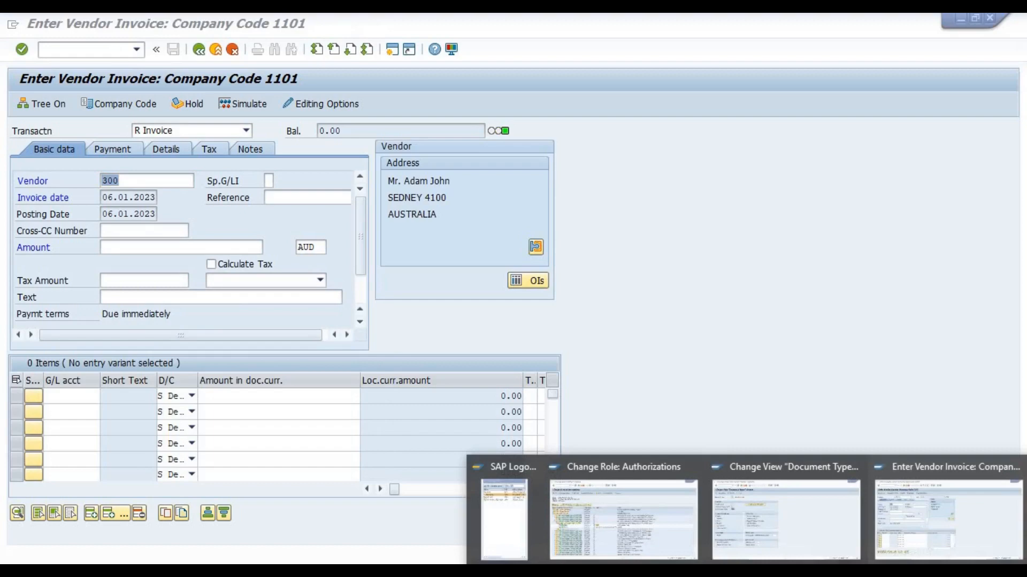
Set BRGRU of F_BKPF_BLA to VEND in the role's authorizations and compare it with document type KR's authorization group
left_click(644, 536)
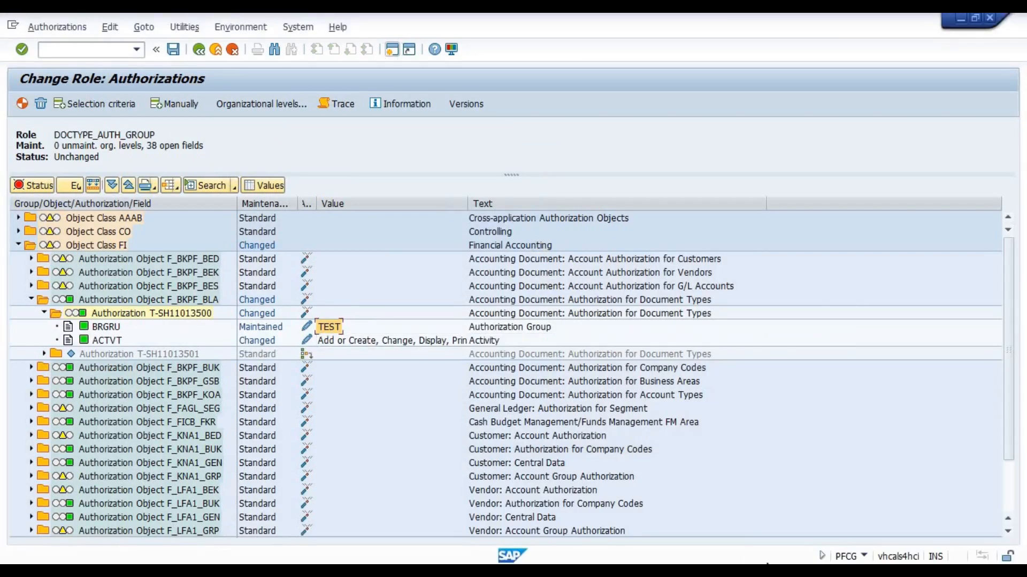
left_click(307, 325)
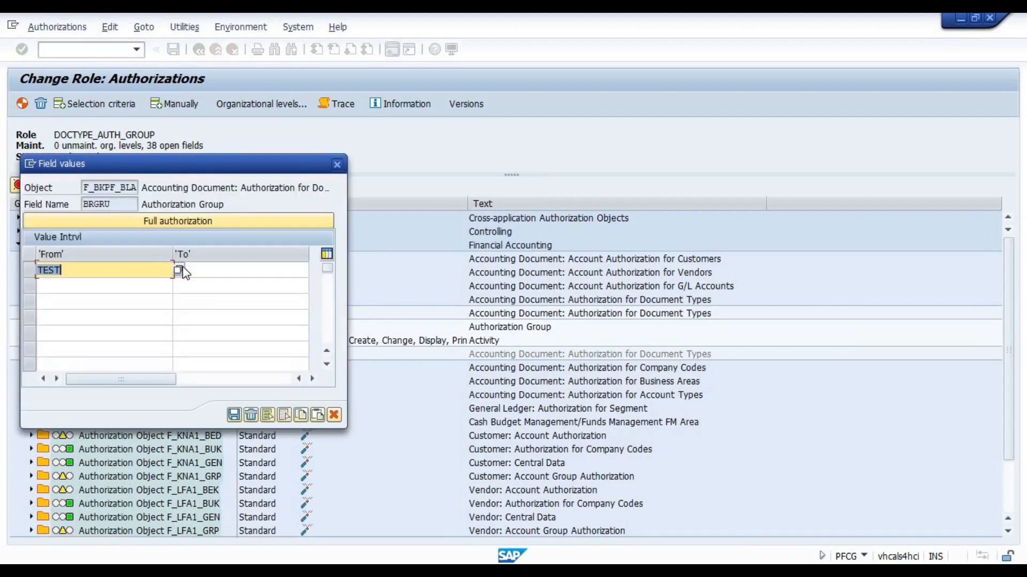
type("VEND")
key("Return")
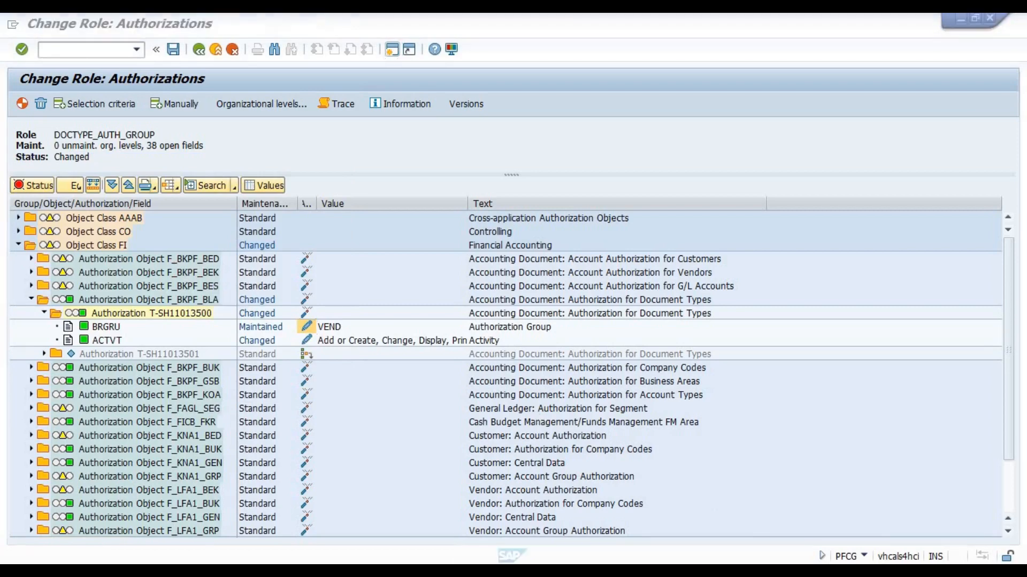
left_click(739, 521)
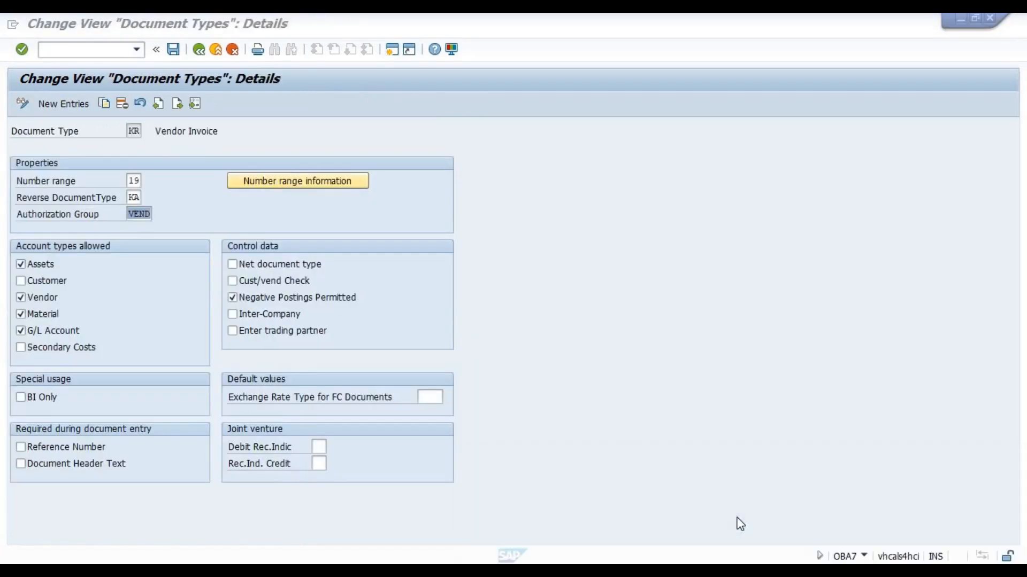
left_click(140, 215)
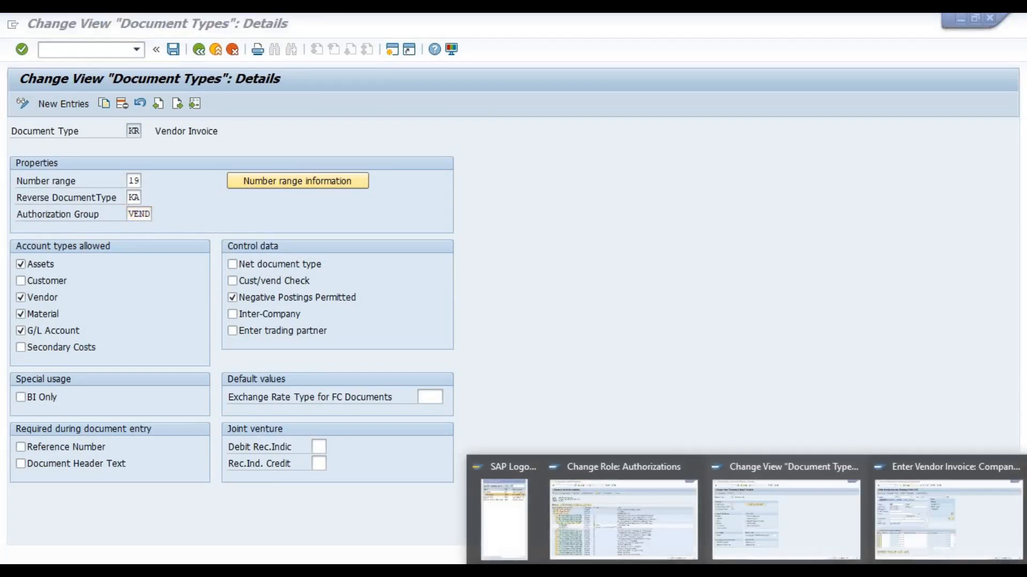
Return to the role's authorizations and generate the profile despite the open authorizations
left_click(640, 524)
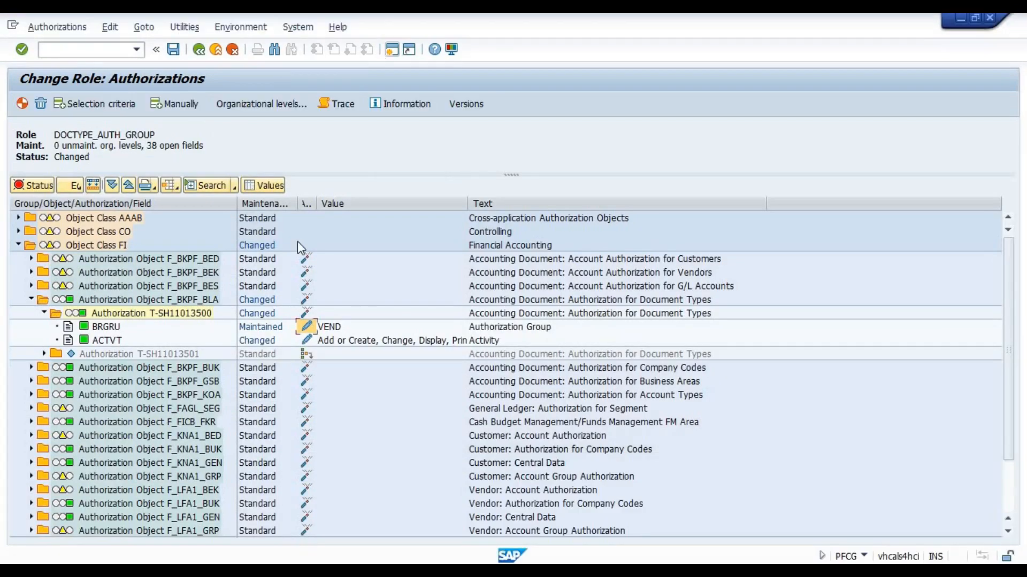
left_click(22, 103)
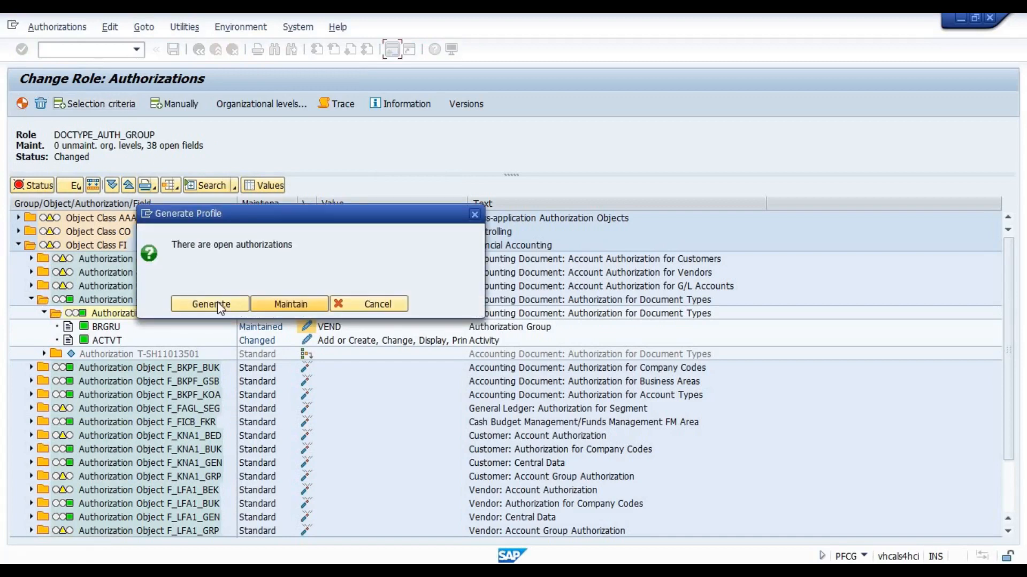
left_click(217, 302)
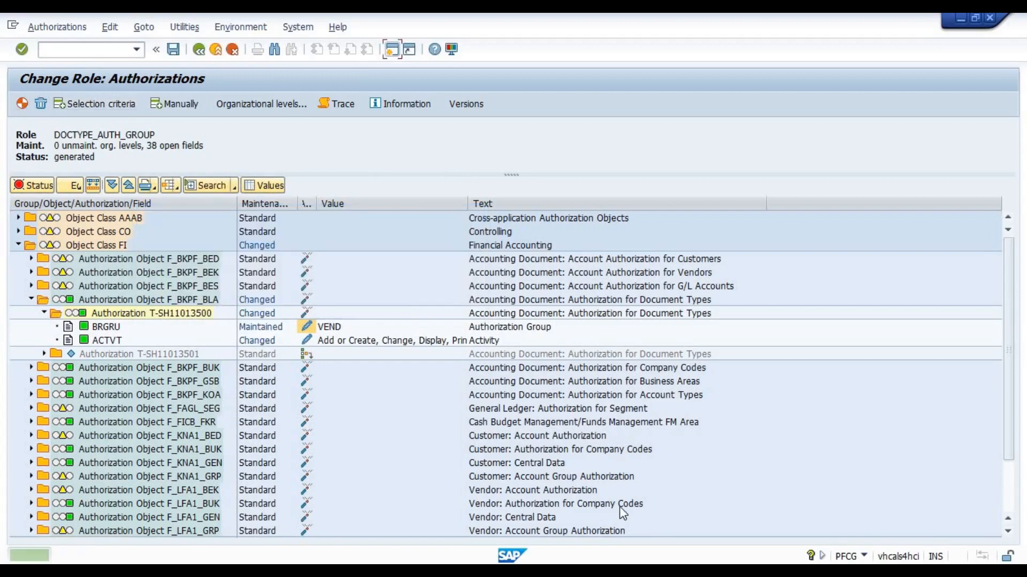
Switch to the vendor invoice session, discard the current entry, and restart transaction FB60
left_click(746, 571)
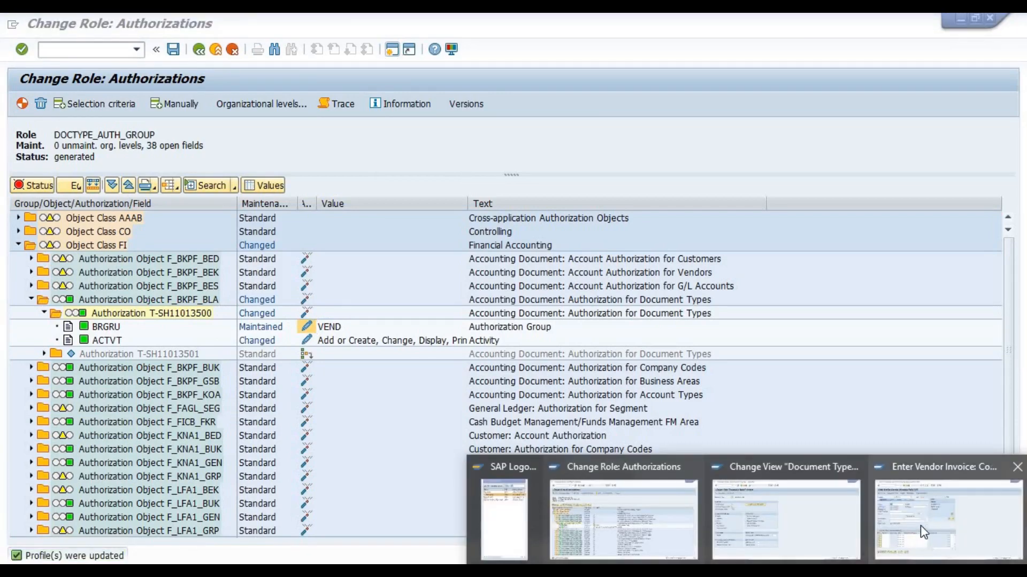
left_click(920, 525)
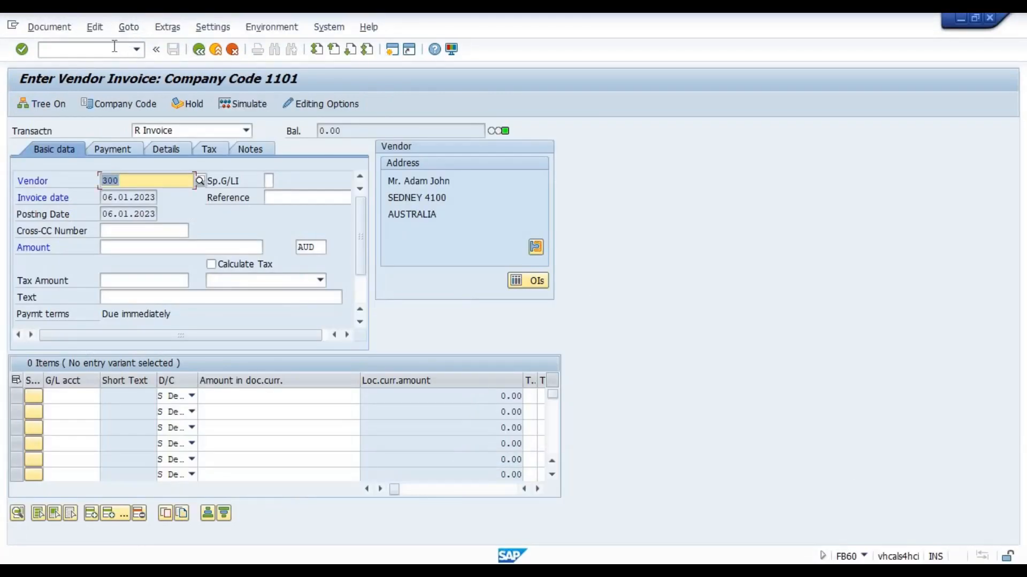
left_click(215, 48)
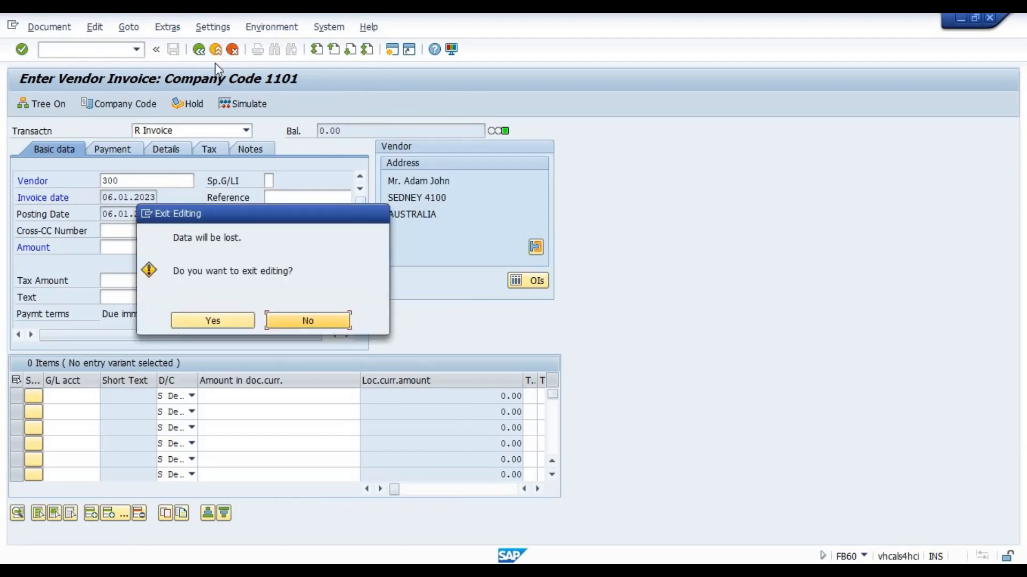
left_click(198, 319)
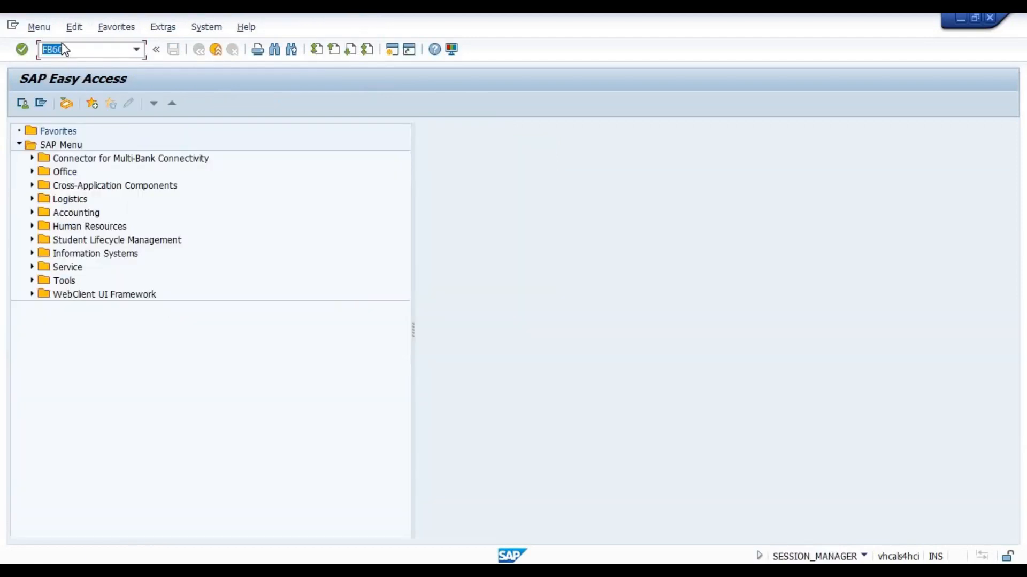
key("Return")
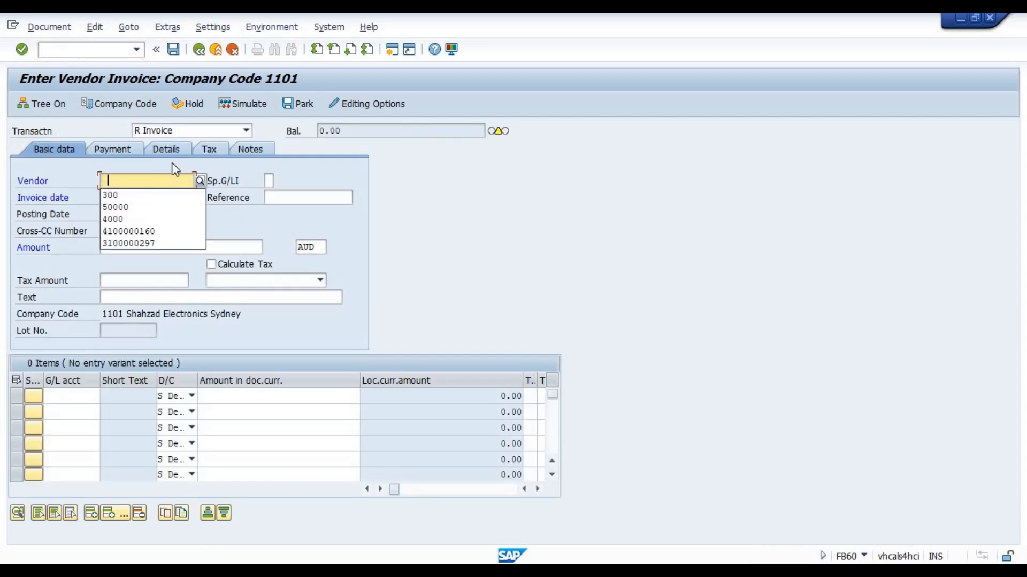
Fill in the vendor number and invoice date 06.01.2023 on the new invoice and confirm the entries
key("Down")
key("Return")
key("Tab")
key("space")
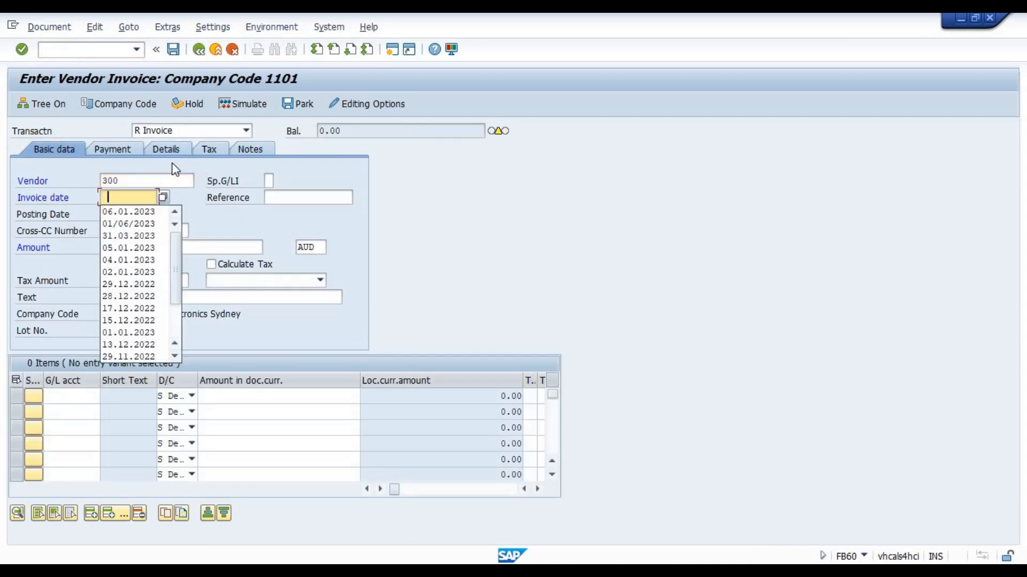
key("Down")
key("Return")
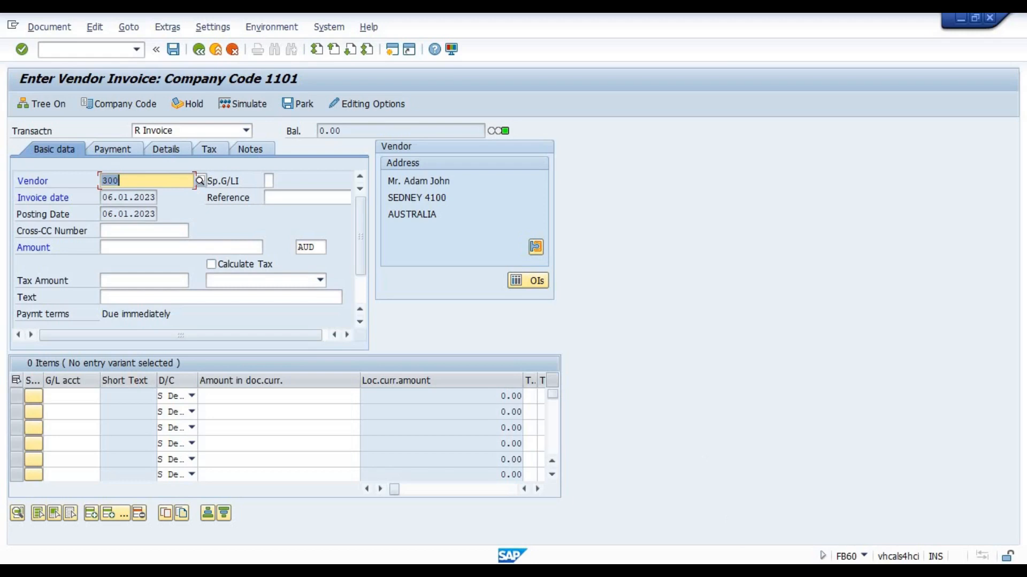
Switch to the document type session and check the authorization group field of vendor invoice type KR
mouse_move(744, 569)
left_click(741, 532)
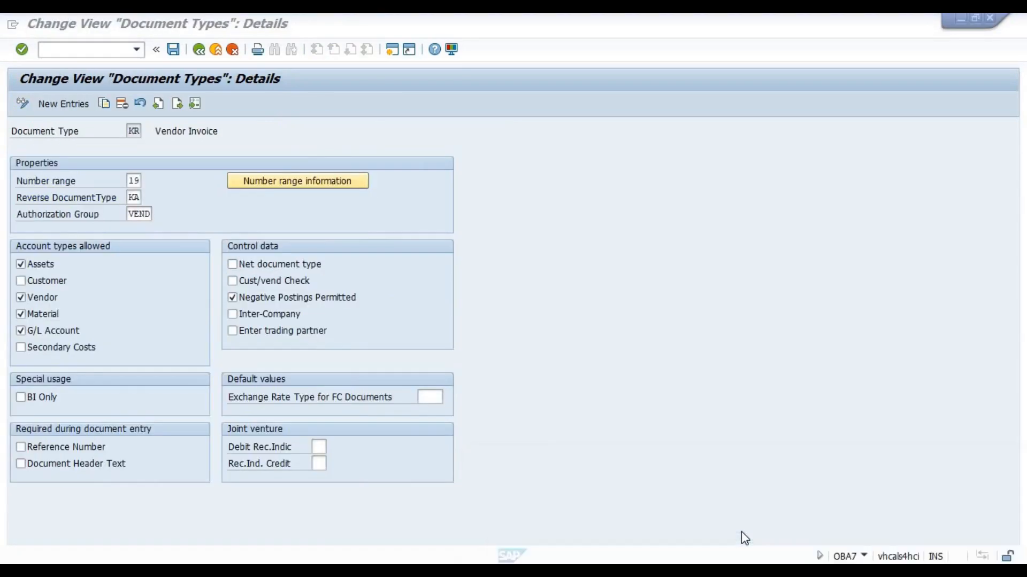
left_click(147, 214)
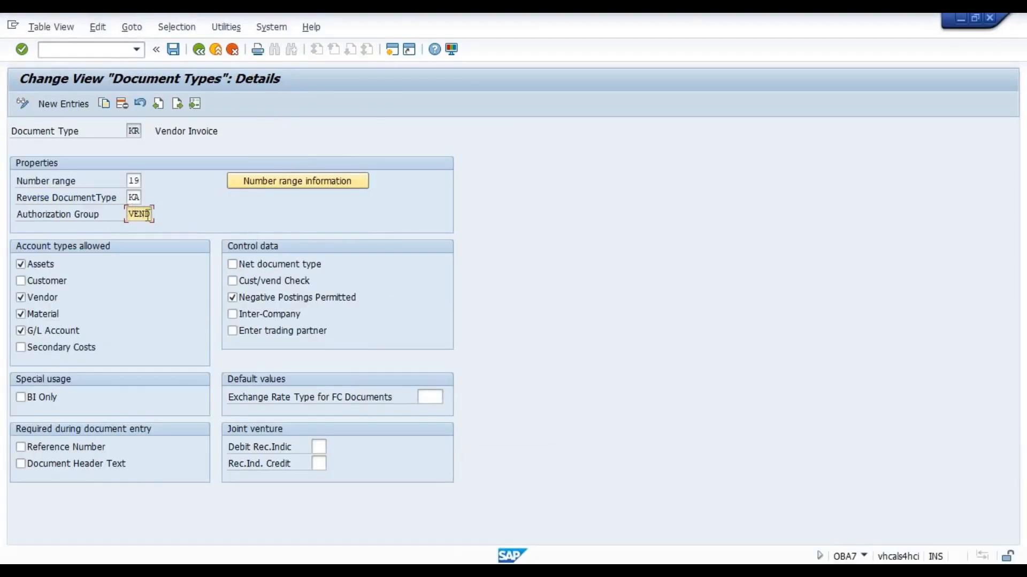